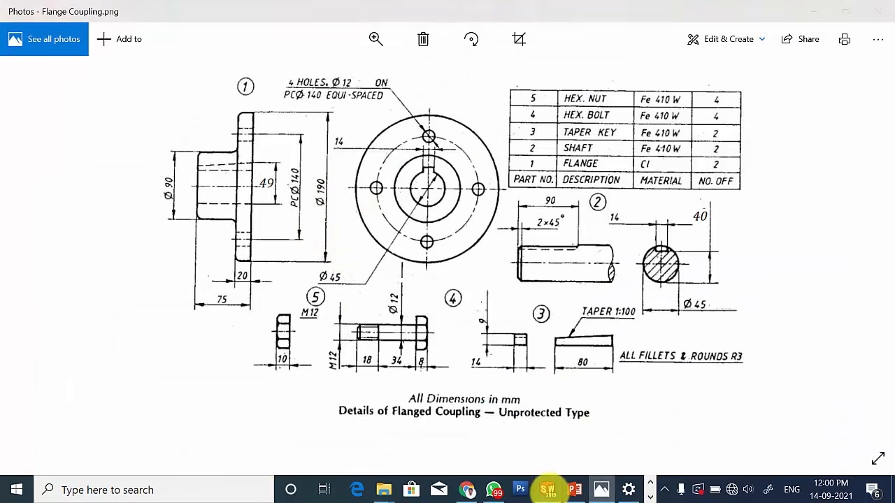
Switch to SOLIDWORKS and dimension the sketched circle's diameter as 190 mm.
left_click(547, 489)
left_click(52, 43)
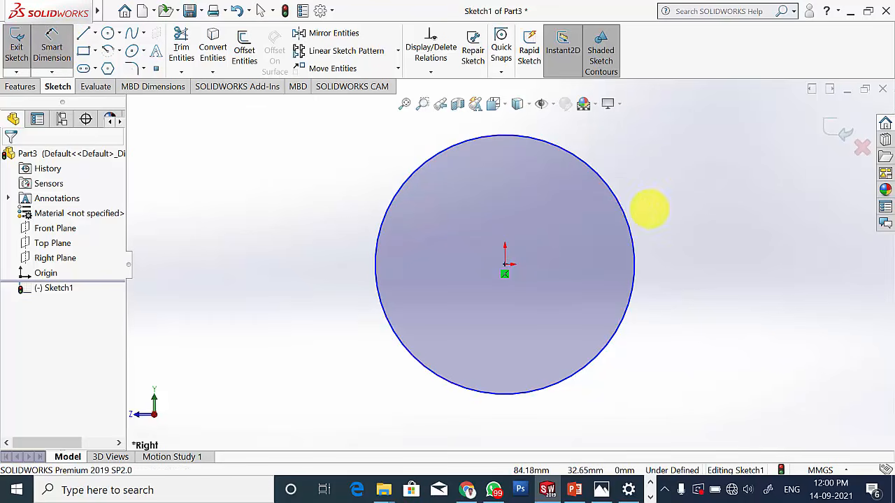
left_click(627, 216)
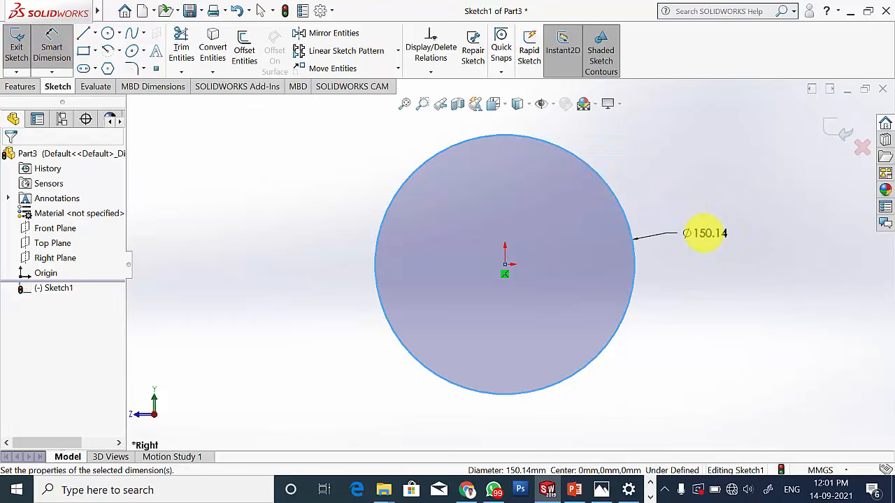
left_click(703, 233)
type("190")
key("Return")
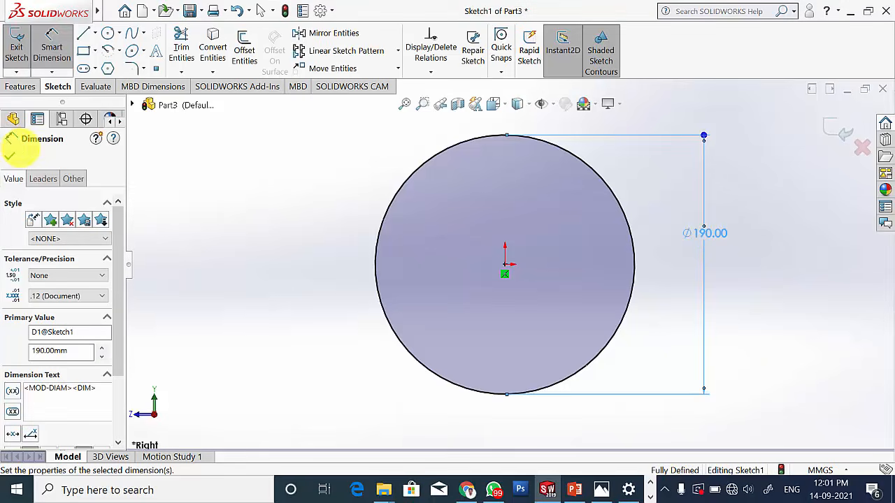
left_click(10, 156)
Extrude the circle to a blind depth of 20 mm, checking the flange thickness in the Flange Coupling drawing in Photos.
left_click(20, 87)
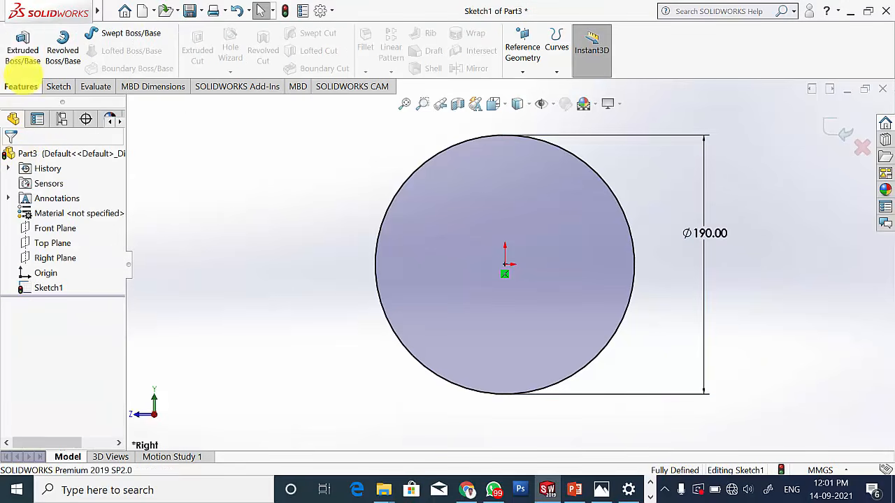
left_click(23, 48)
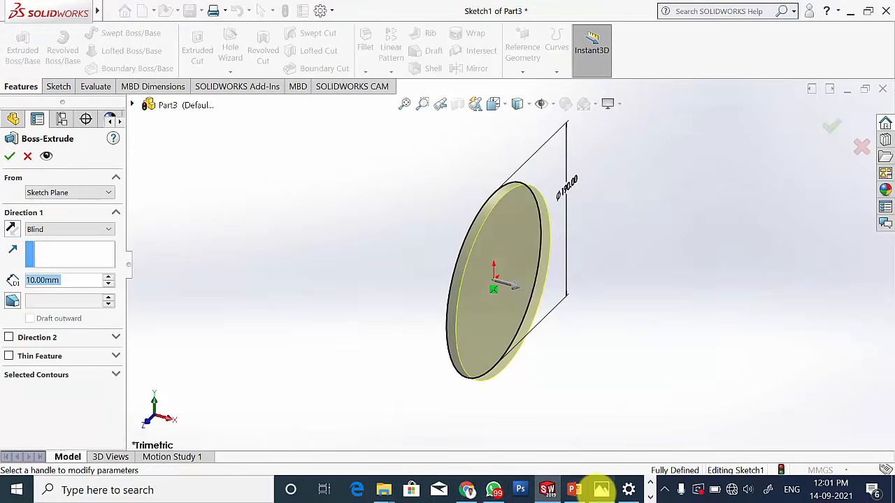
left_click(601, 489)
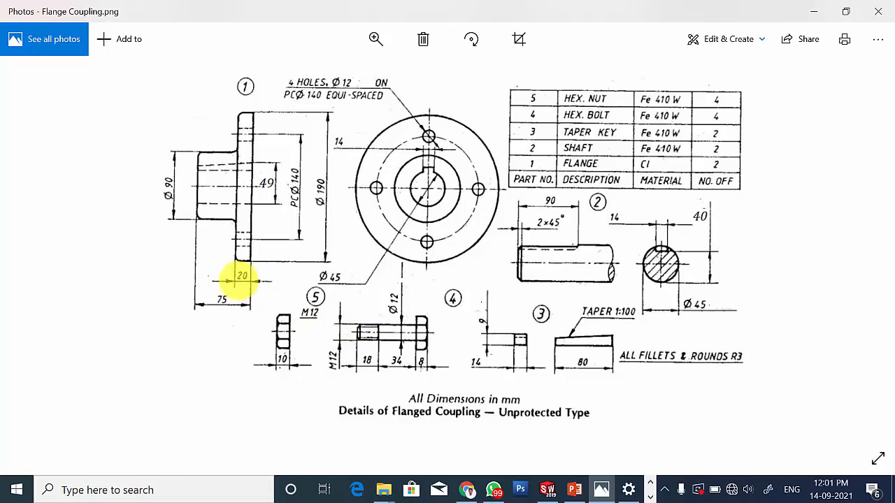
left_click(547, 489)
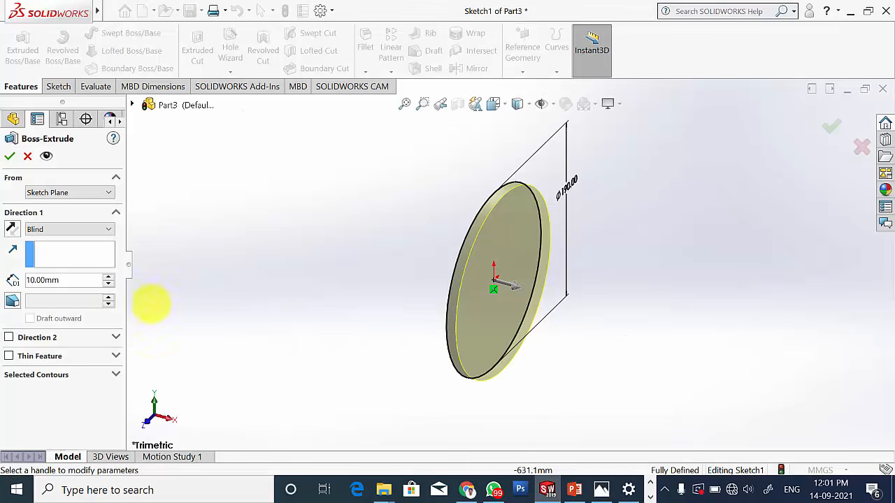
left_click_drag(79, 279, 13, 281)
type("2")
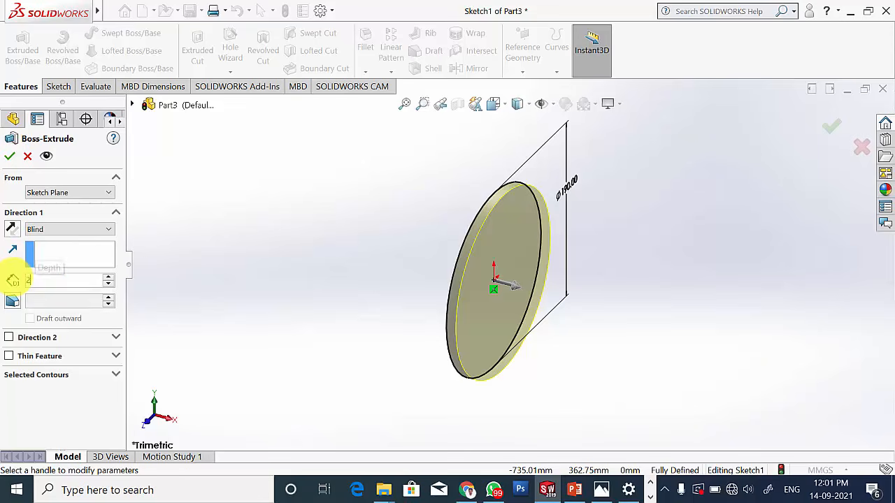
type("0")
key("Return")
left_click(9, 155)
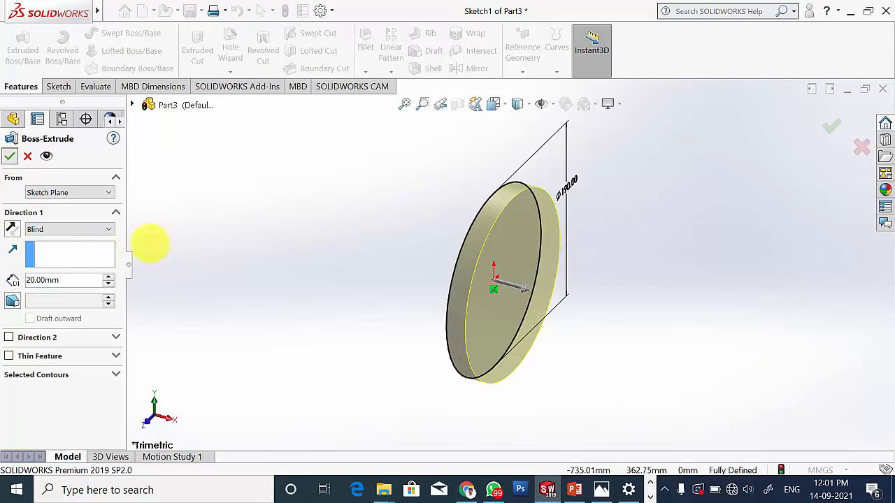
Sketch an origin-centred hub circle about 72 mm in diameter on the disc's flat left-side face, consulting the Flange Coupling drawing in Photos.
middle_click_drag(361, 299, 481, 303)
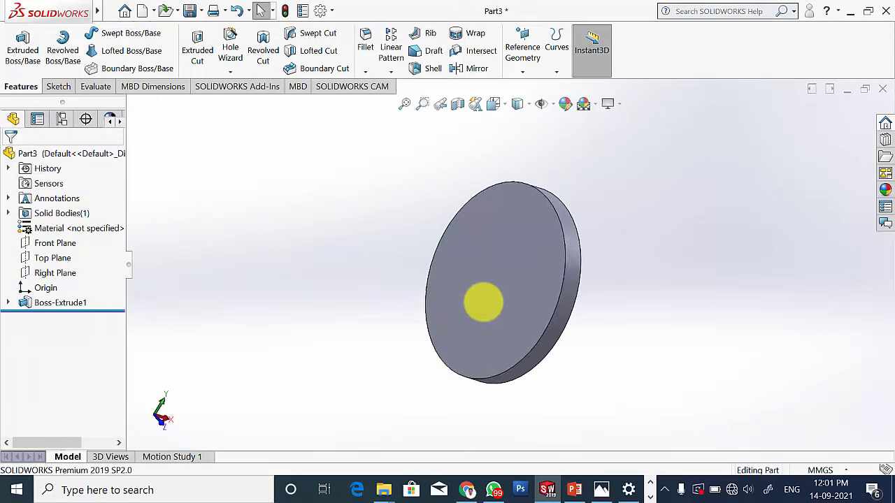
left_click(503, 284)
left_click(552, 255)
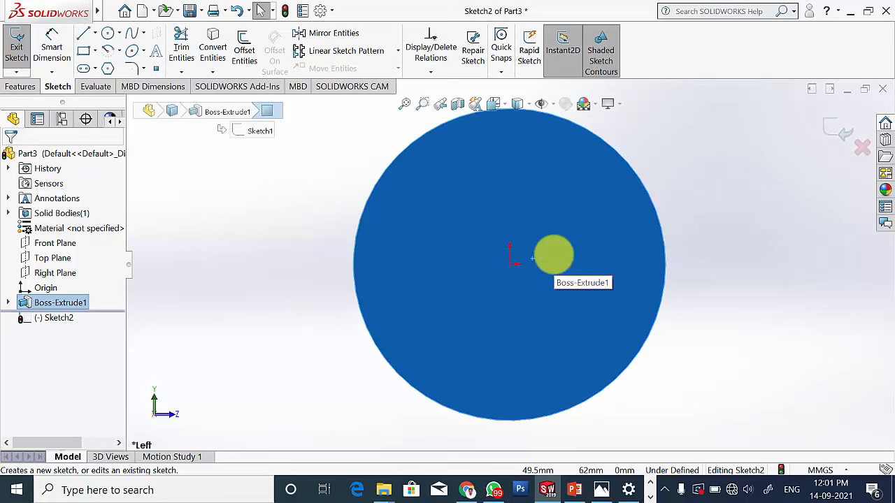
scroll(632, 208, "up", 2)
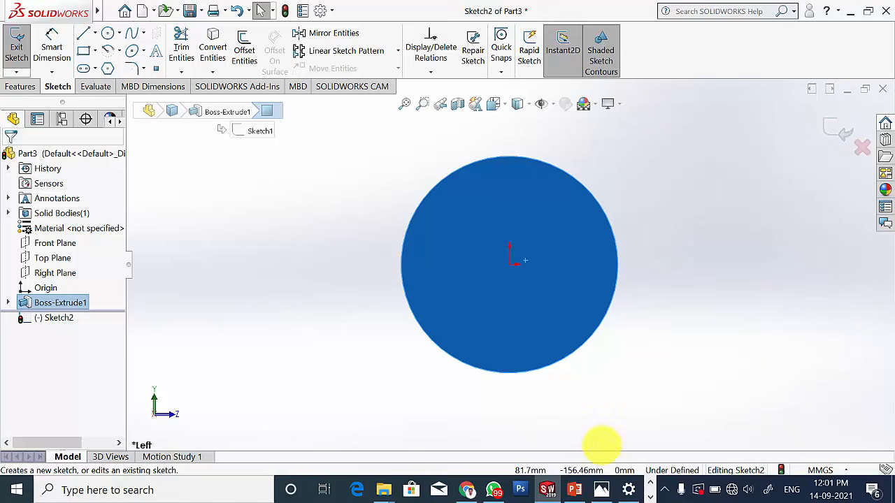
left_click(601, 489)
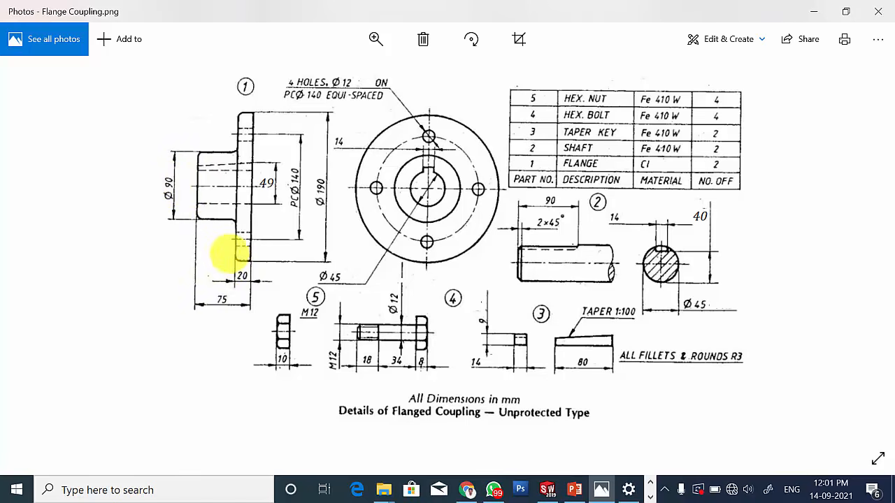
left_click(547, 489)
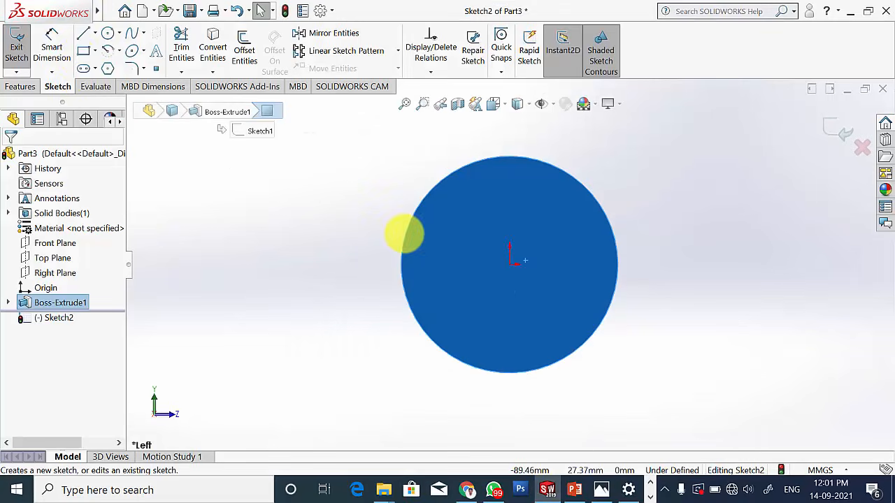
left_click(107, 33)
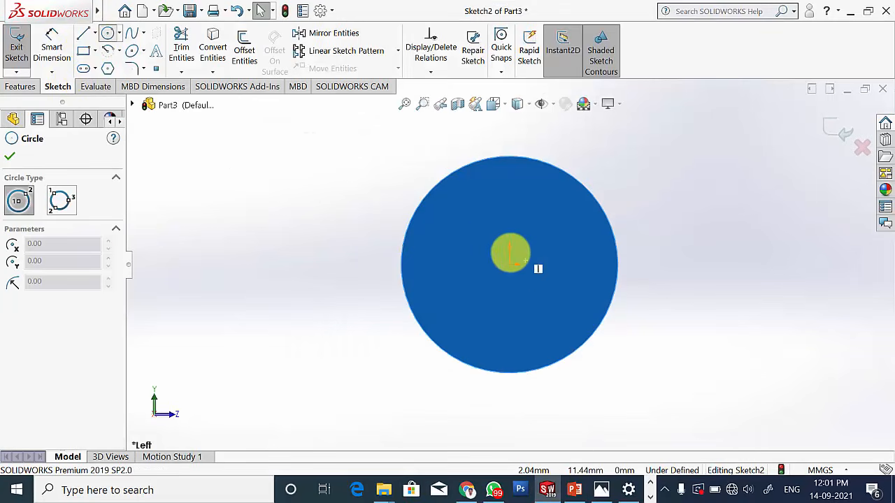
left_click(509, 264)
left_click(536, 232)
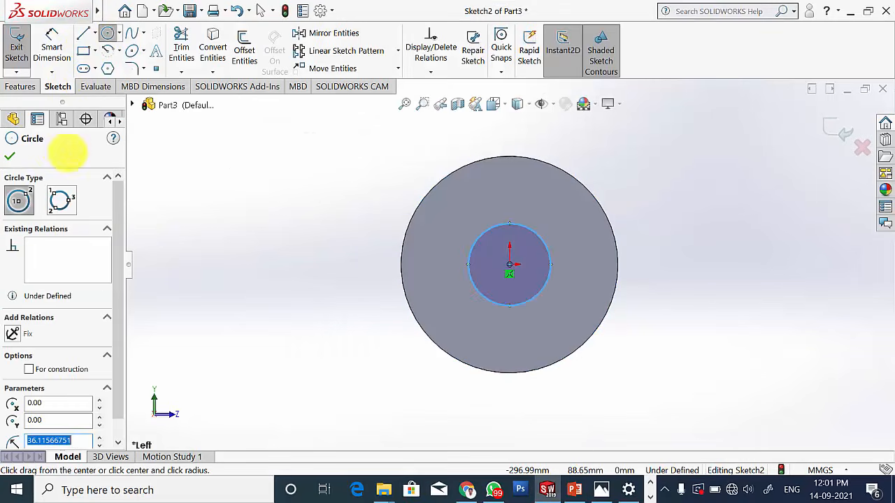
left_click(10, 156)
Dimension the hub circle's diameter as 90 mm.
left_click(51, 42)
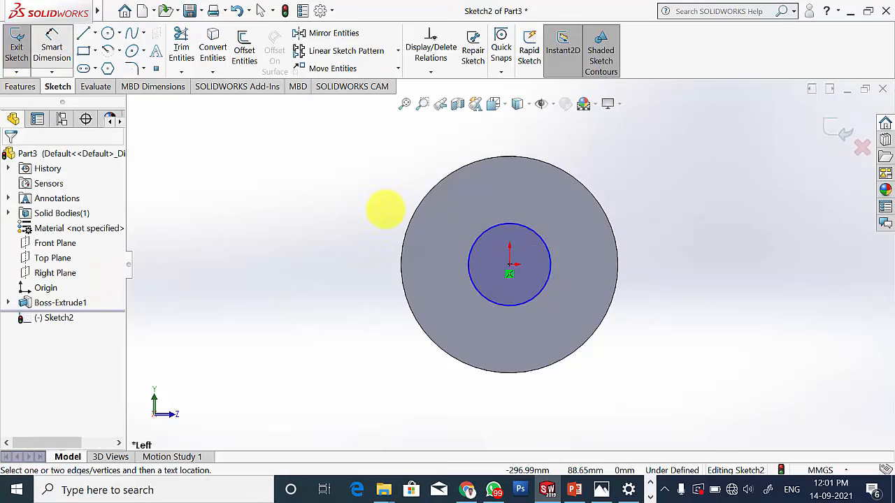
left_click(540, 242)
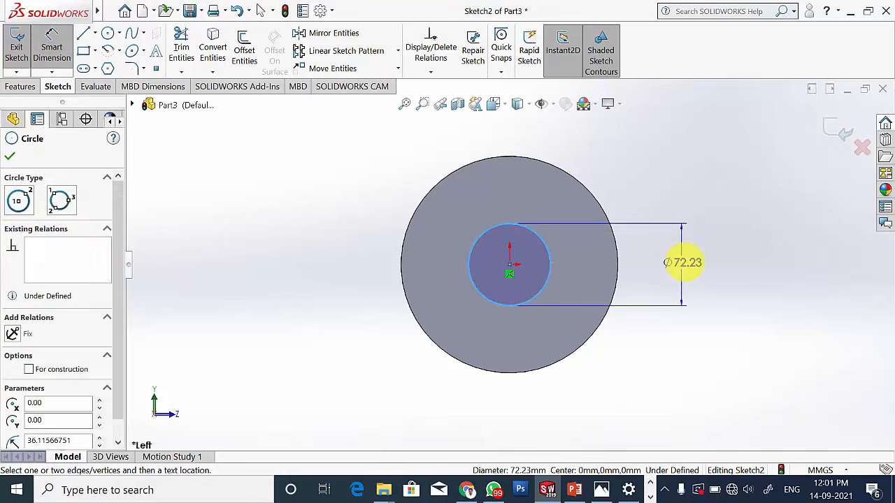
left_click(684, 261)
type("90")
key("Return")
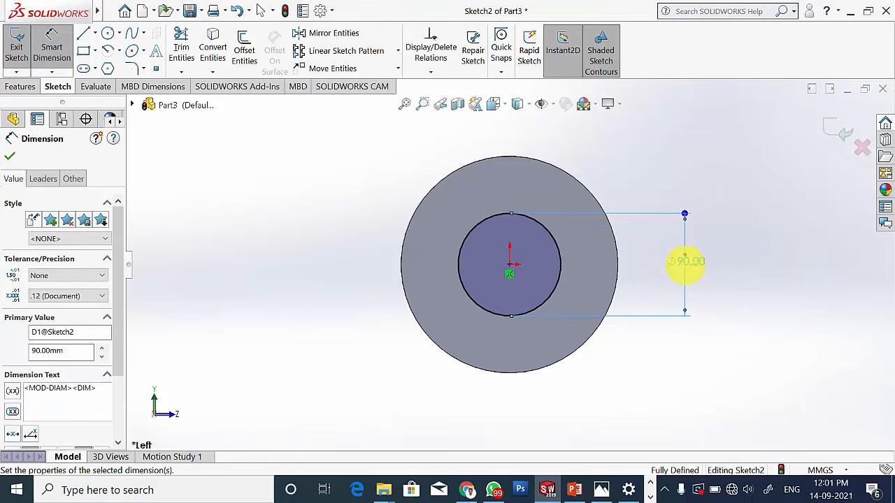
left_click(10, 156)
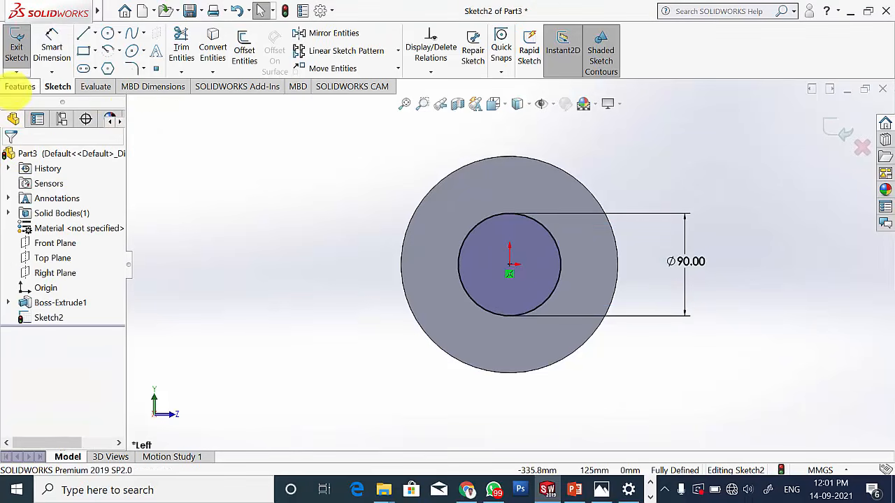
Extrude the hub circle to a blind depth of 55 mm, checking the lengths in the Flange Coupling drawing in Photos.
left_click(20, 87)
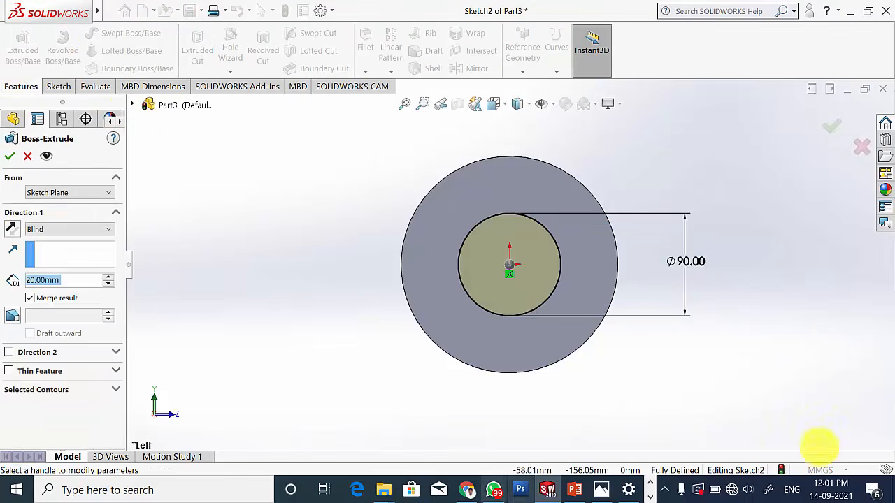
left_click(602, 490)
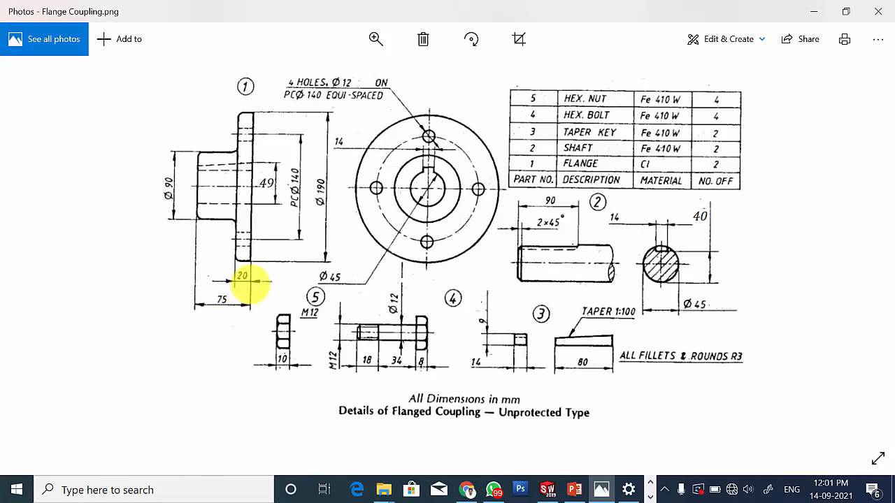
left_click(548, 490)
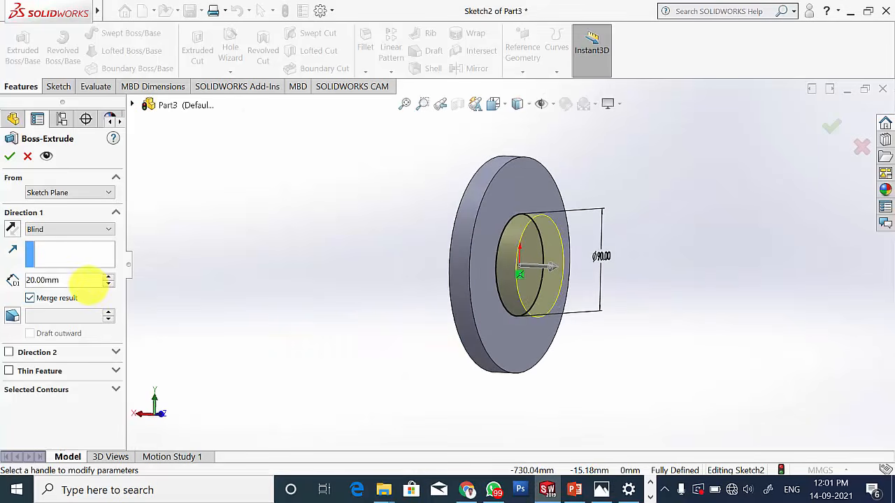
double_click(44, 279)
key("Return")
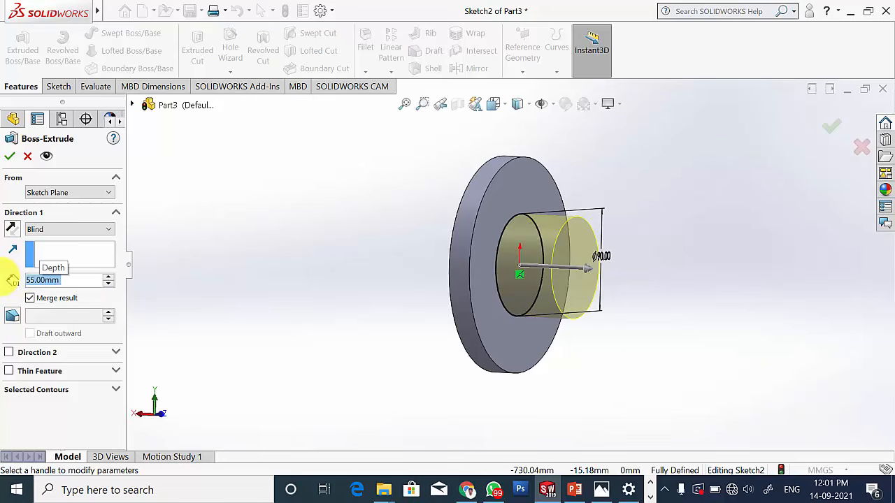
left_click(9, 156)
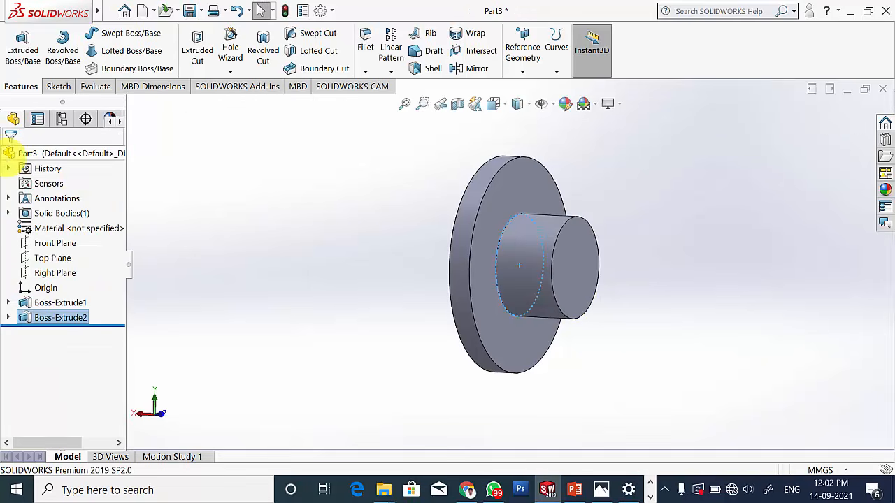
Check the bore in the Photos drawing and sketch an origin-centred circle about 37 mm in diameter on the flange face opposite the hub.
middle_click_drag(512, 292, 333, 297)
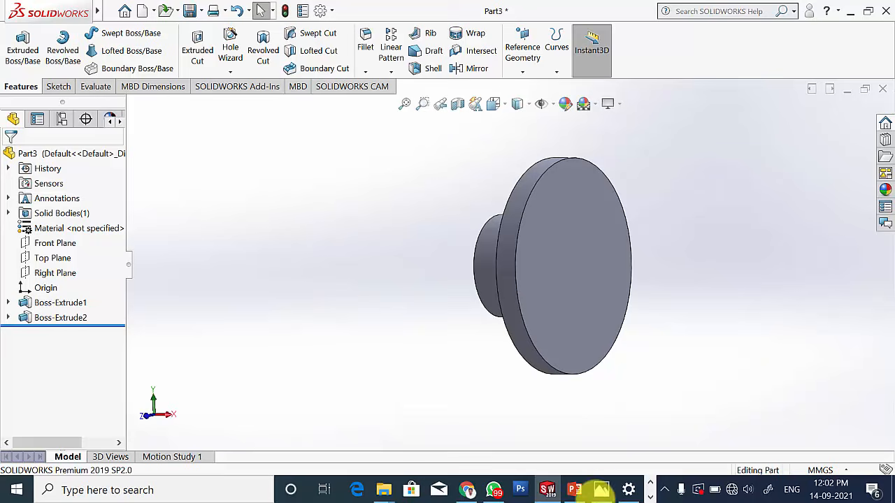
left_click(601, 489)
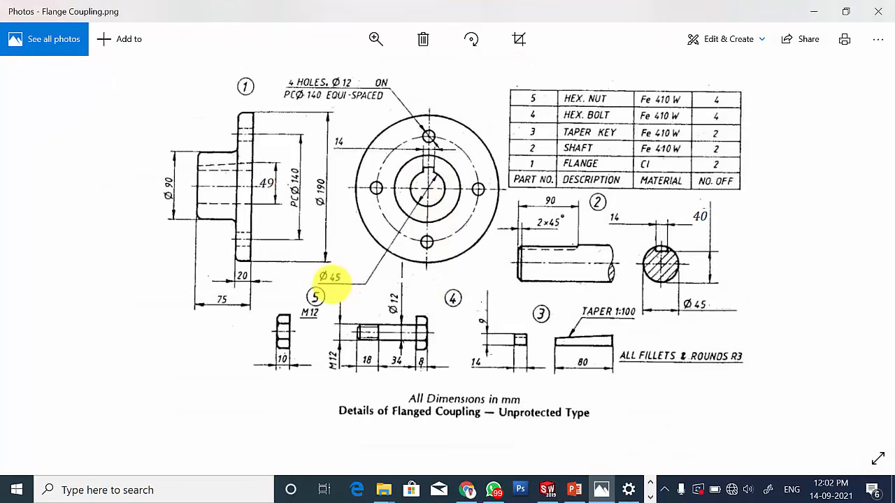
left_click(547, 489)
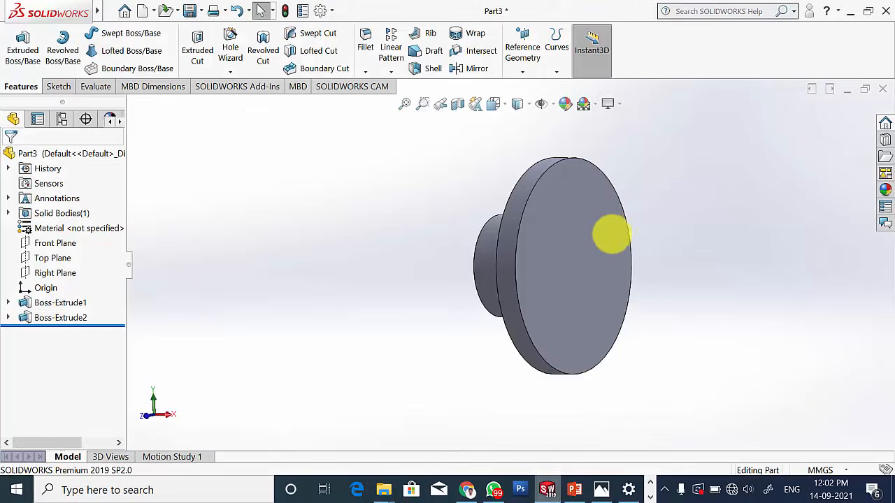
left_click(584, 253)
left_click(632, 204)
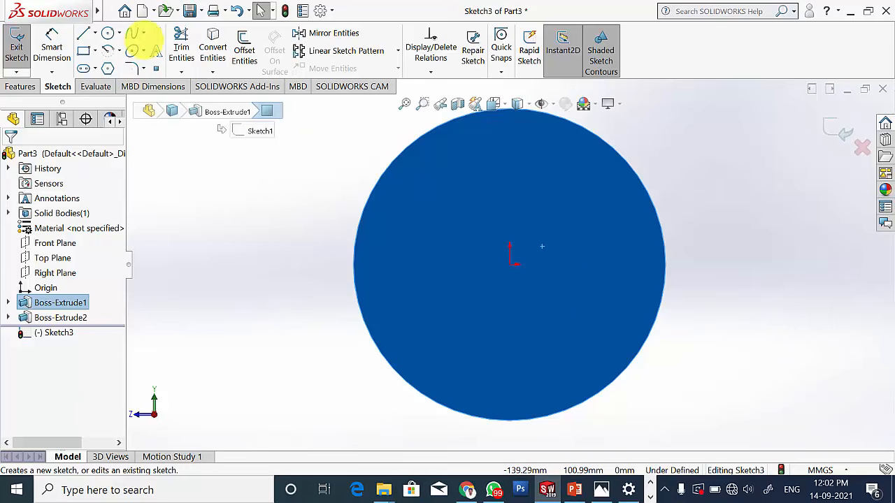
left_click(107, 33)
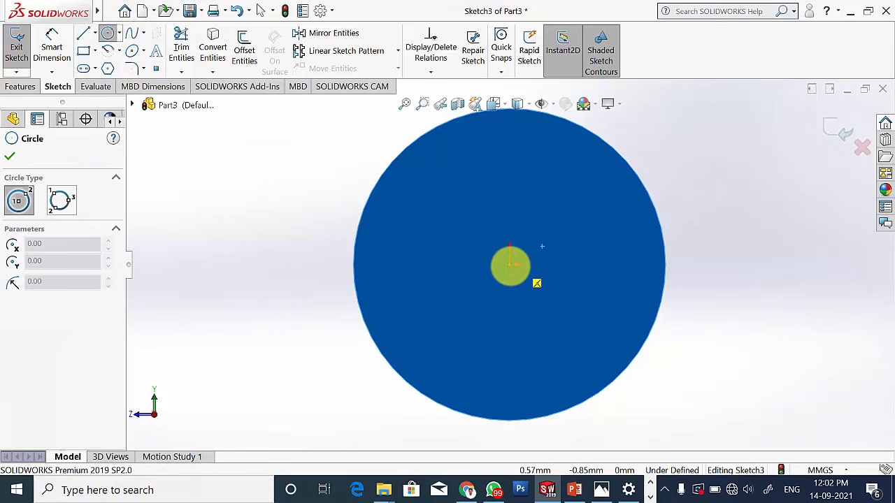
left_click(509, 264)
left_click(529, 241)
left_click(10, 156)
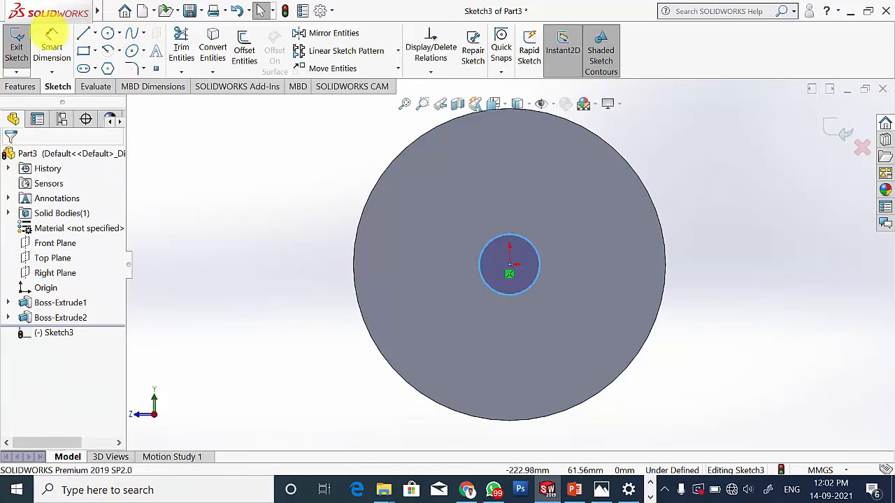
Dimension the bore circle's diameter as 45 mm.
left_click(51, 36)
left_click(539, 264)
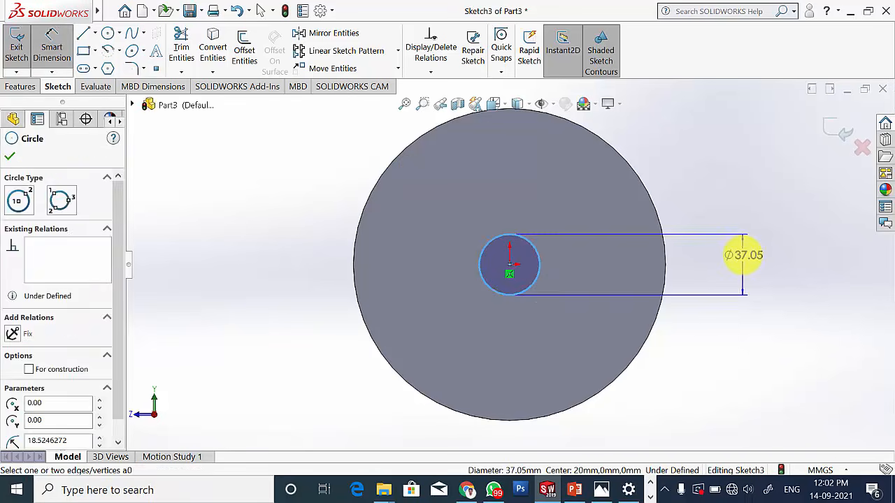
left_click(743, 255)
type("45")
key("Return")
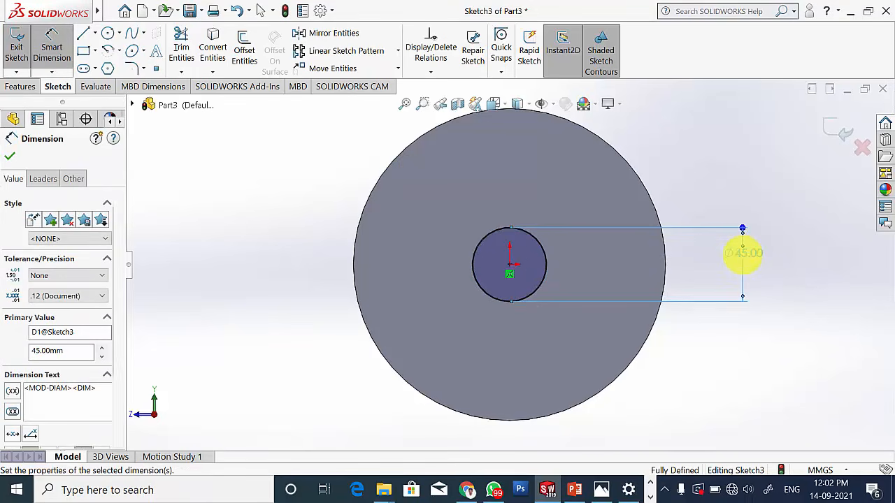
left_click(10, 157)
Cut-extrude the 45 mm bore circle with the Up To Surface end condition, ending at the hub's outer end face.
left_click(21, 86)
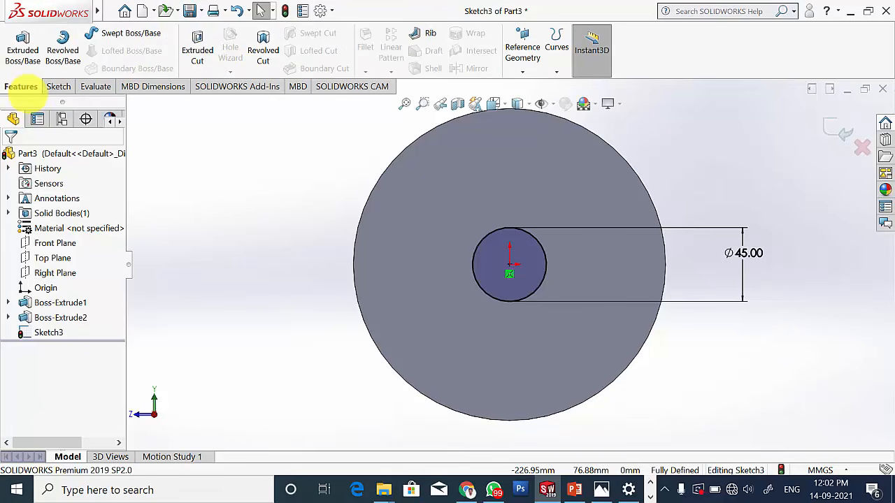
left_click(197, 50)
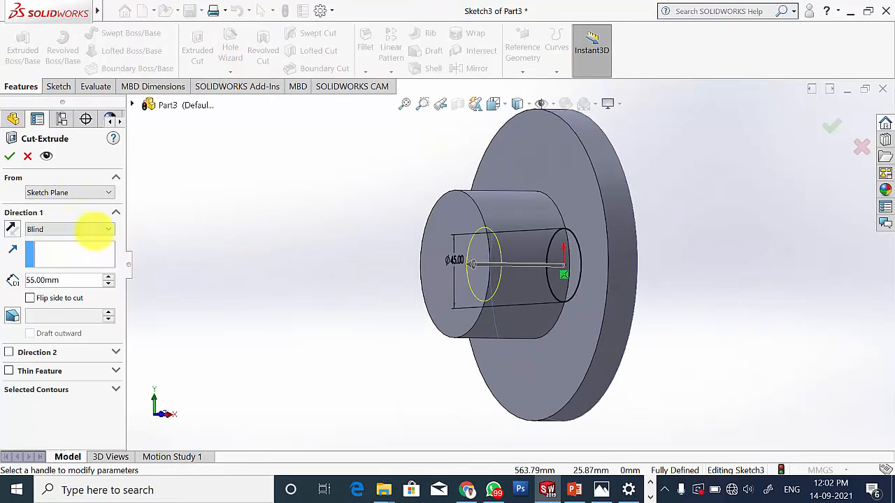
left_click(90, 231)
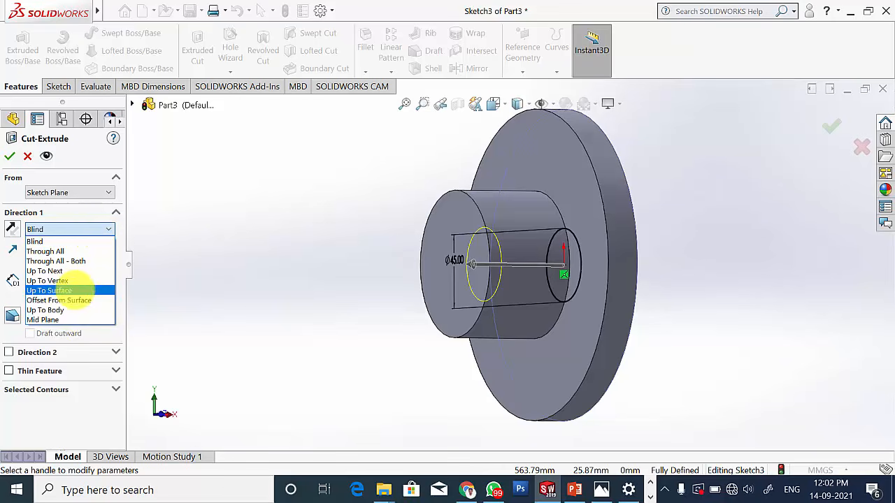
left_click(70, 290)
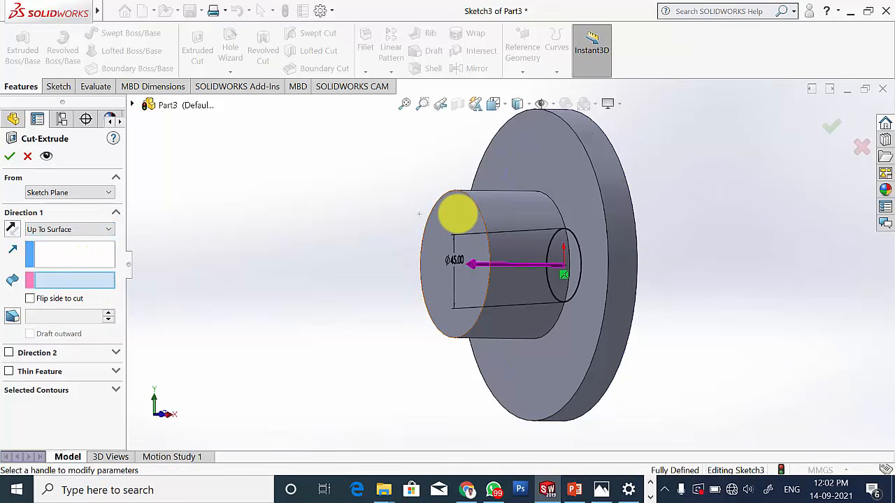
left_click(457, 212)
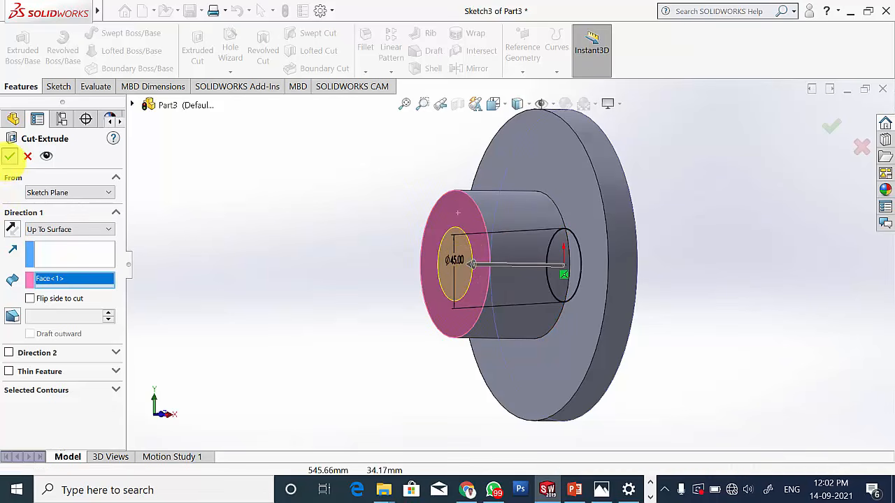
left_click(9, 155)
Check the bolt-hole details in the Flange Coupling drawing in Photos and start a sketch on the flange face opposite the hub.
middle_click_drag(668, 299, 615, 300)
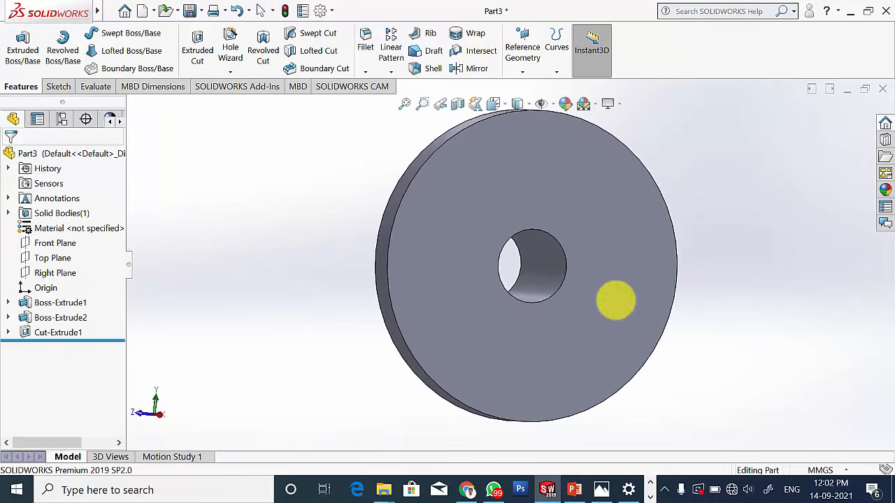
left_click(601, 489)
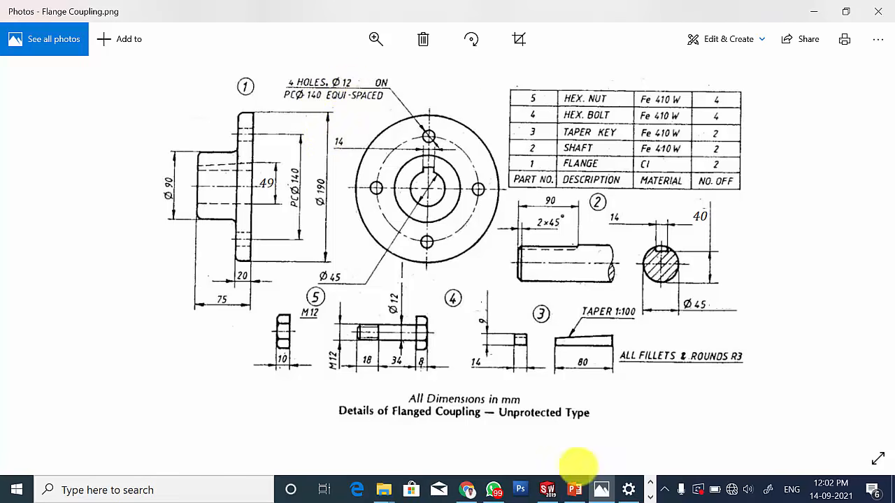
left_click(548, 490)
left_click(536, 174)
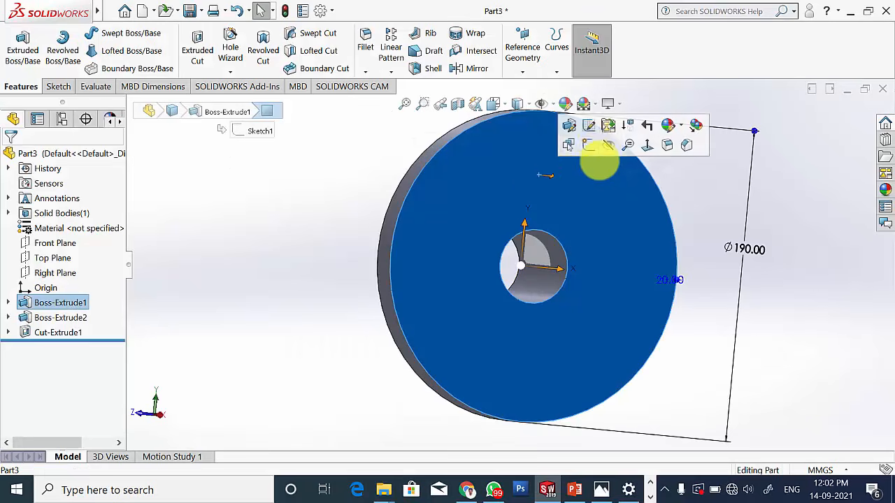
left_click(591, 142)
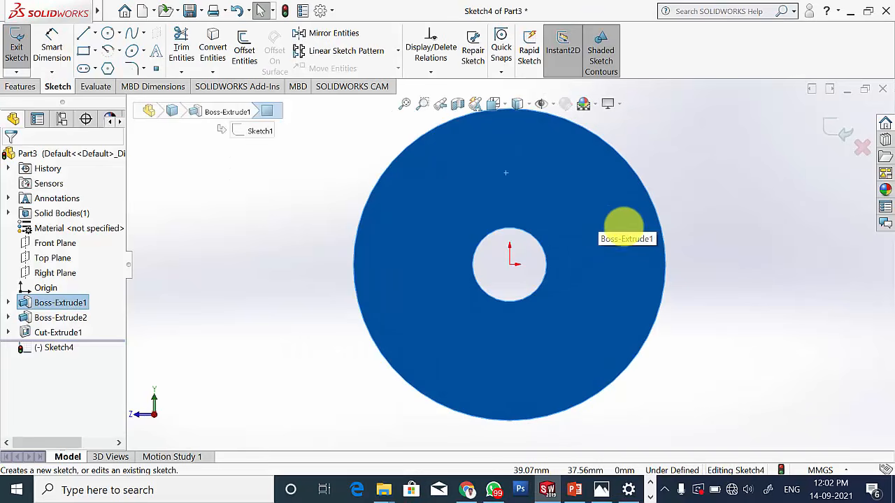
left_click(108, 33)
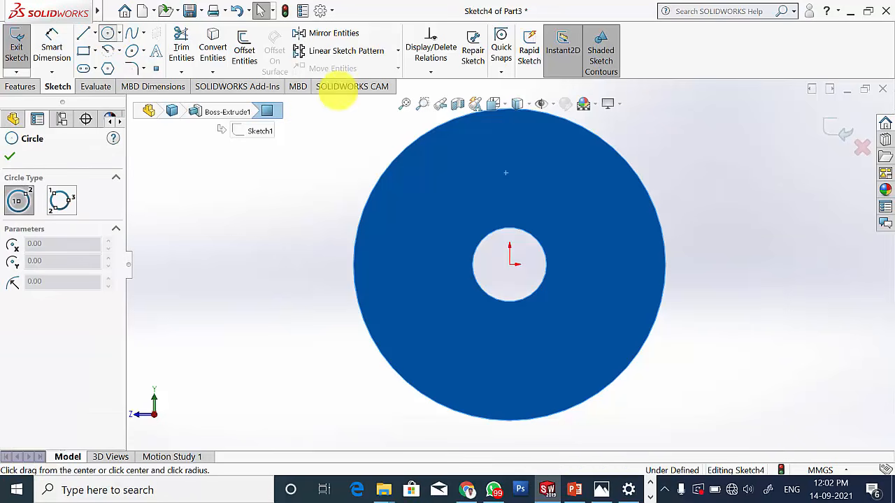
left_click(510, 266)
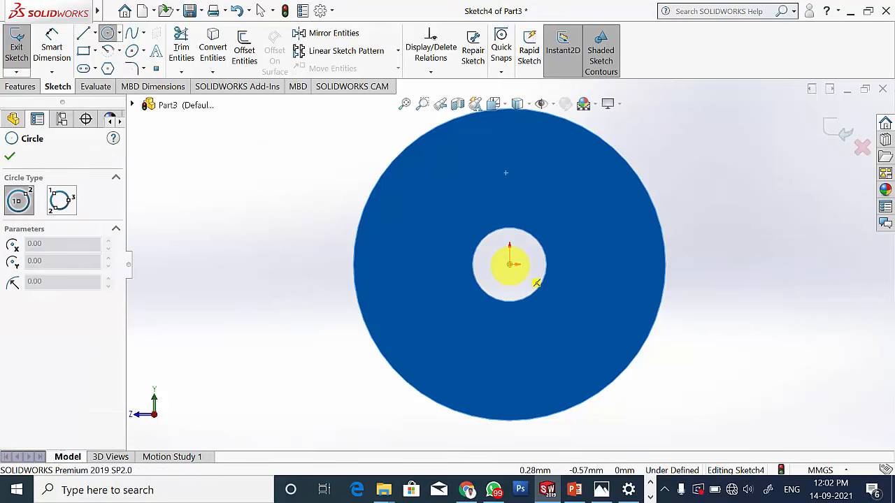
key("Escape")
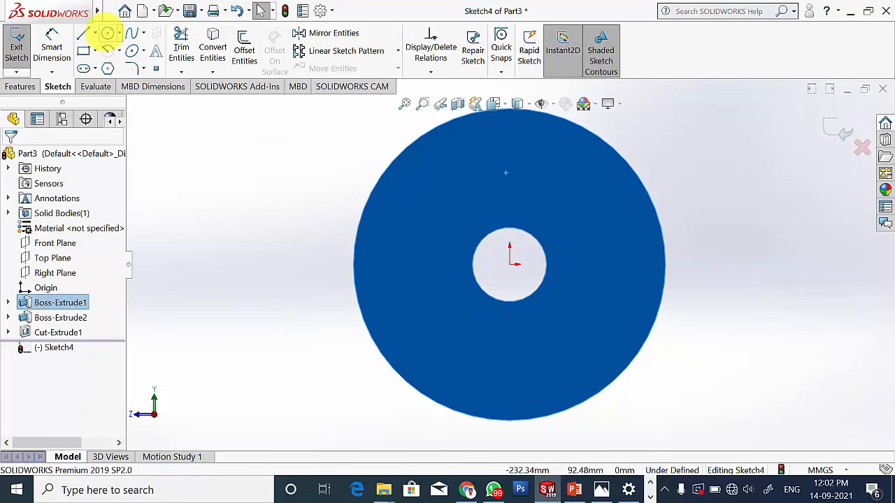
Sketch a bolt-hole circle about 13.5 mm in diameter, centred about 63 mm directly above the origin on the flange face.
left_click(107, 33)
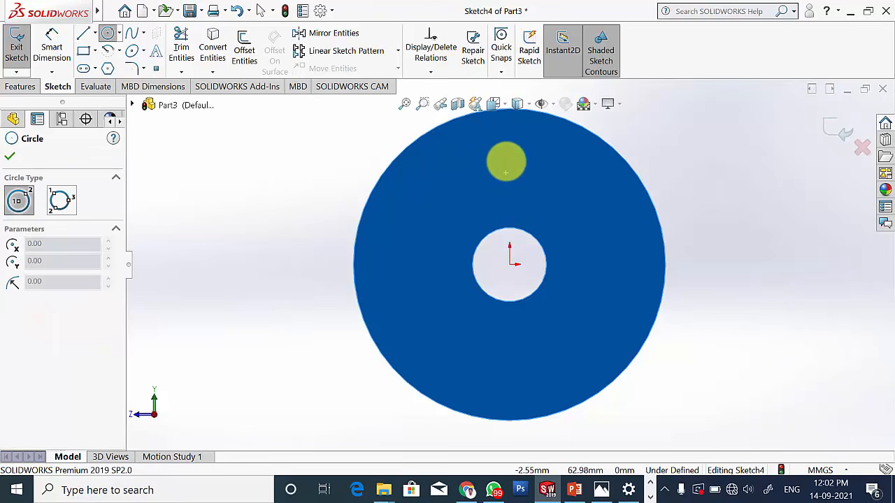
left_click_drag(505, 161, 521, 162)
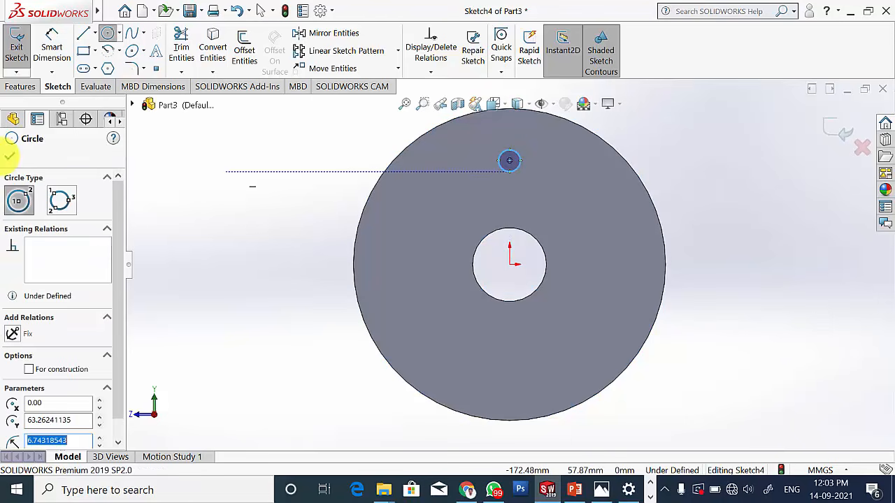
left_click(9, 156)
Dimension the bolt-hole circle's diameter as 12 mm.
left_click(51, 46)
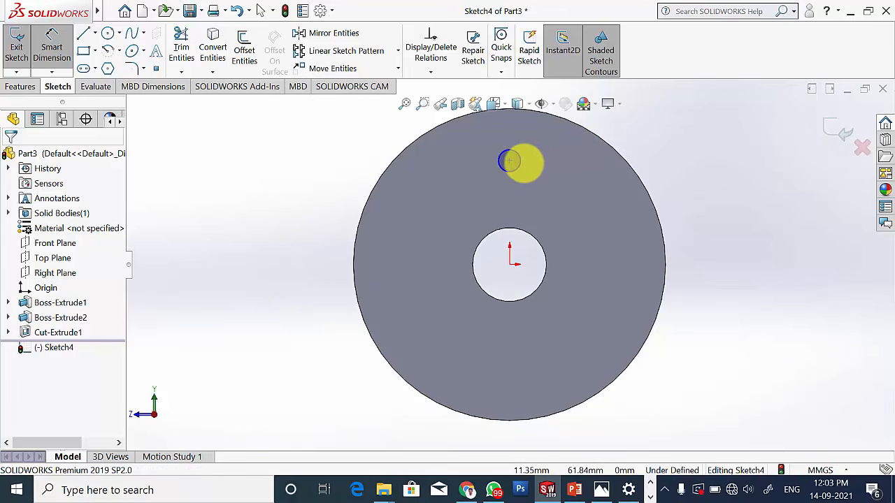
left_click(509, 161)
left_click(659, 156)
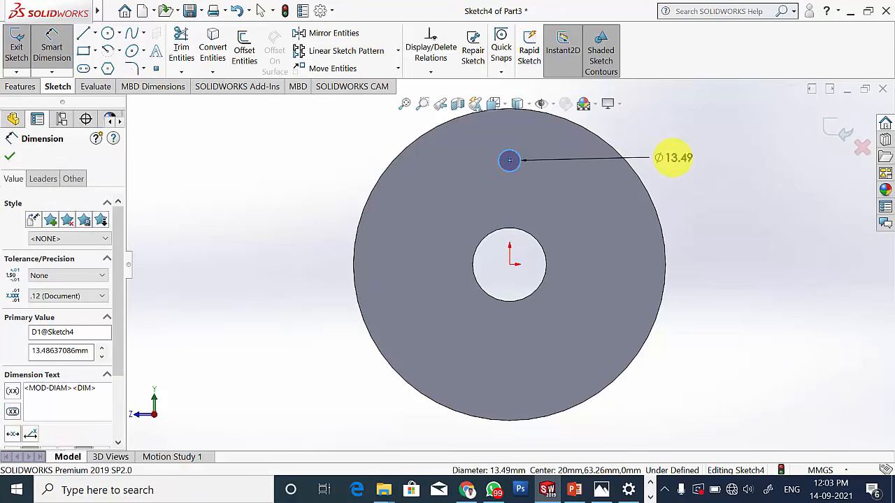
type("12")
key("Return")
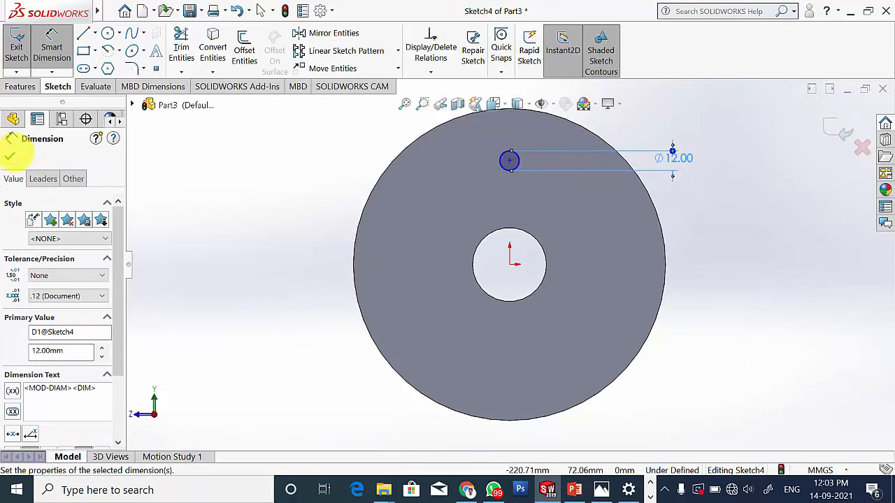
left_click(10, 155)
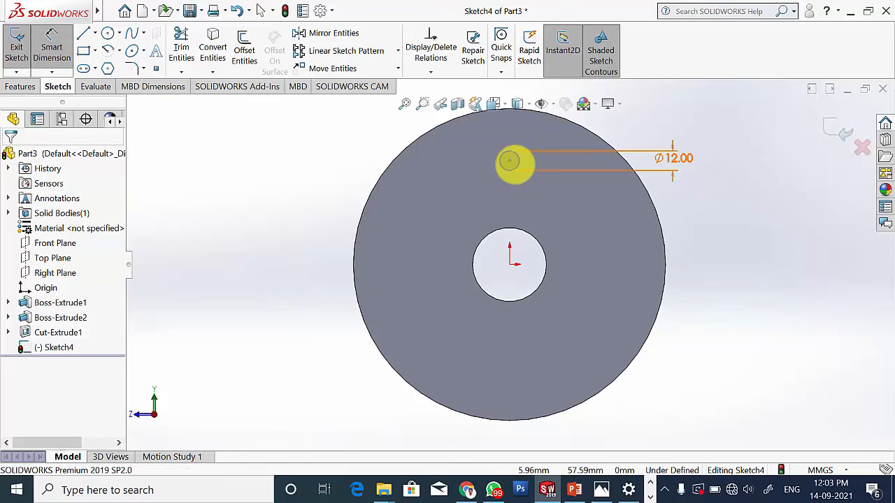
Dimension the vertical distance from the bolt-hole centre to the origin as 140/2 mm.
left_click(509, 160)
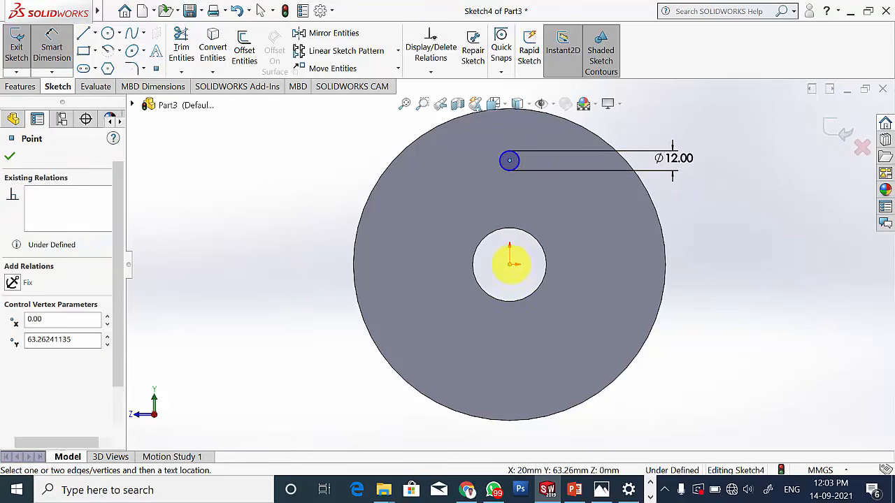
left_click(510, 265)
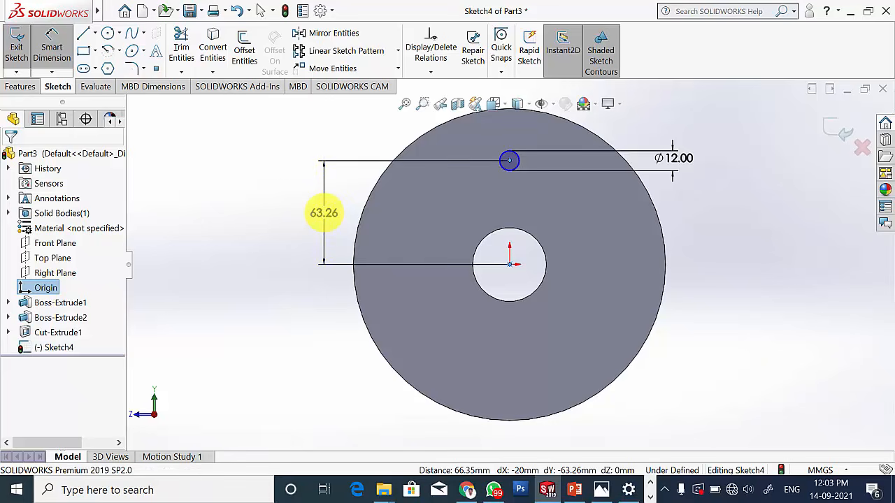
left_click(324, 213)
type("1")
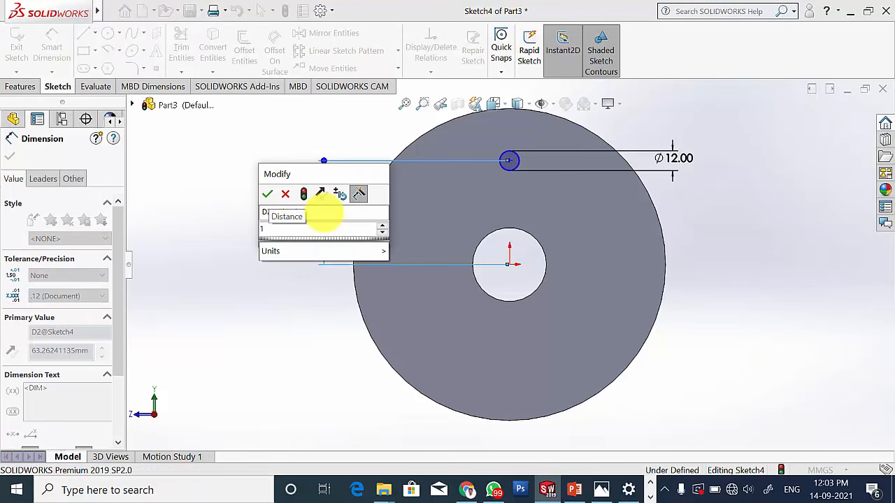
type("40/2")
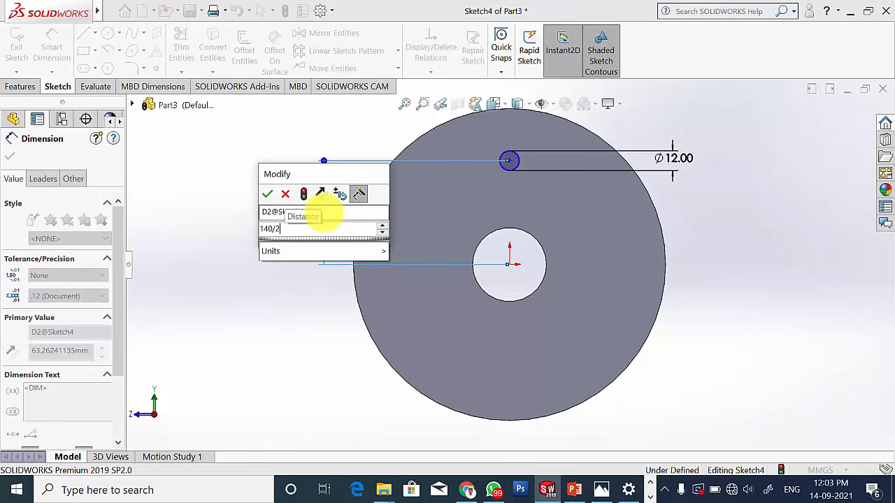
key("Return")
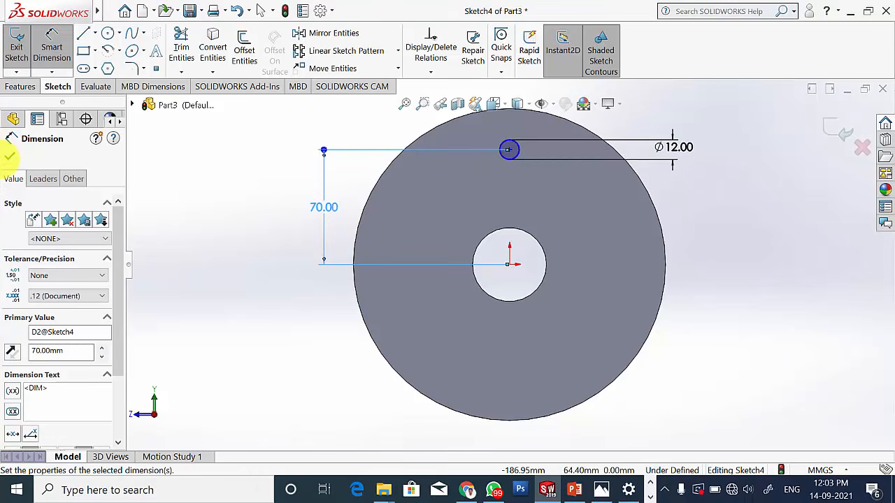
left_click(9, 155)
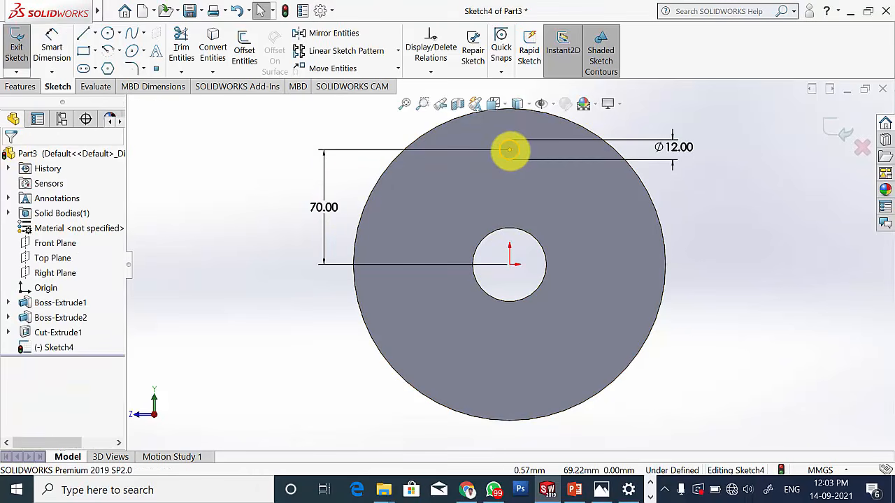
Add a Vertical relation between the bolt-hole circle's centre and the origin.
left_click(510, 165)
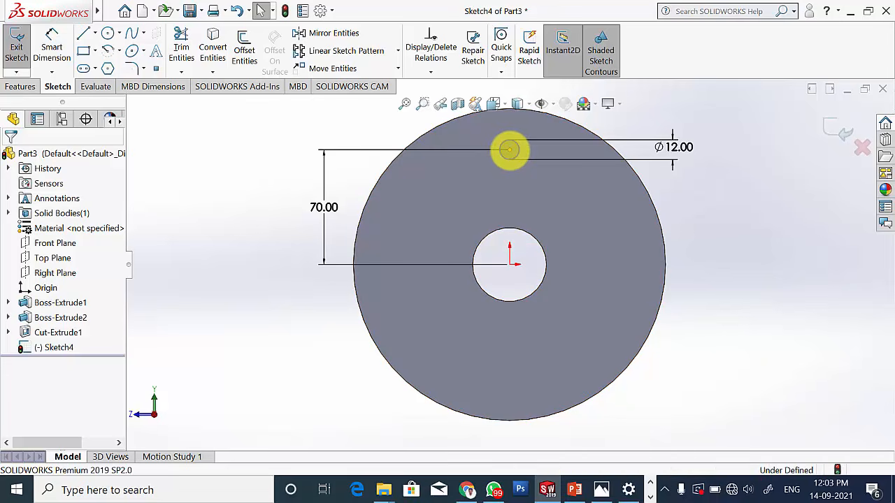
left_click(510, 150)
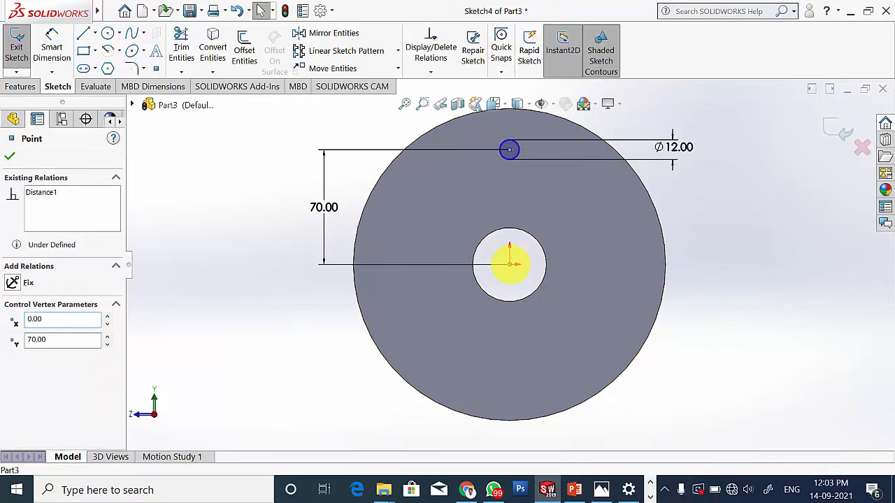
left_click(509, 264, "ctrl")
left_click(12, 355)
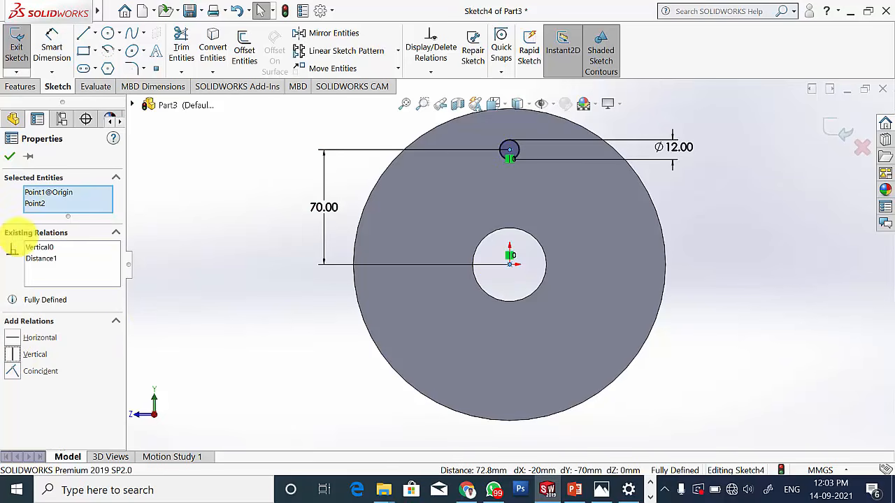
left_click(10, 156)
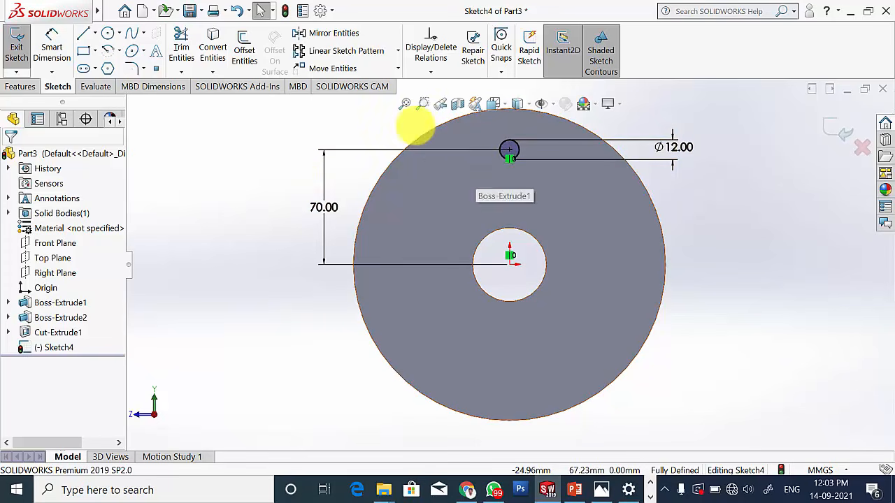
Create a circular sketch pattern of the bolt-hole circle about the origin with 4 equally spaced instances over 360 degrees.
left_click(398, 50)
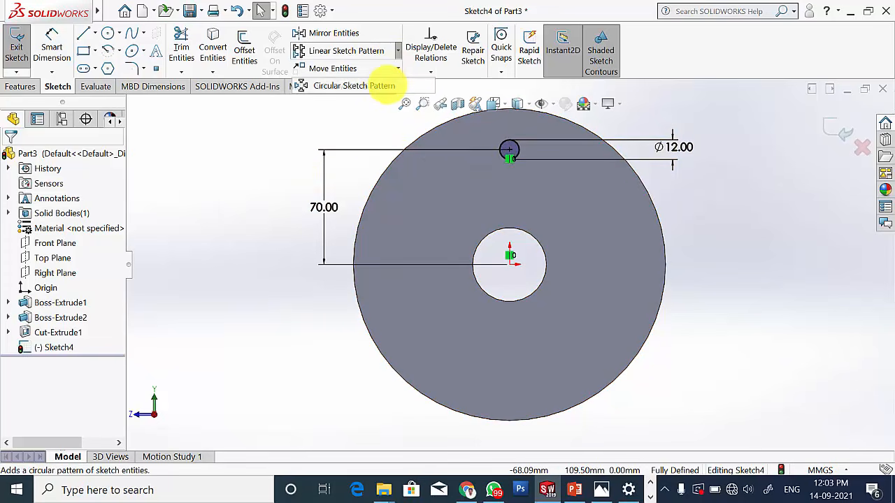
left_click(383, 86)
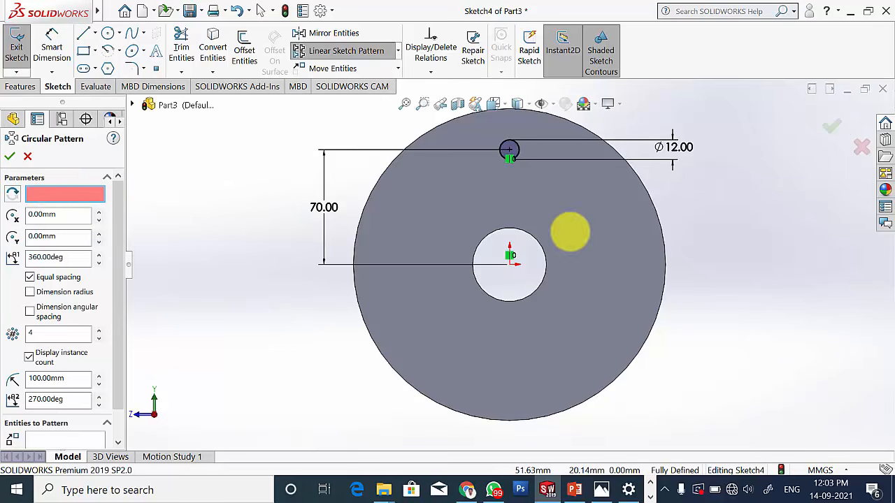
left_click(511, 255)
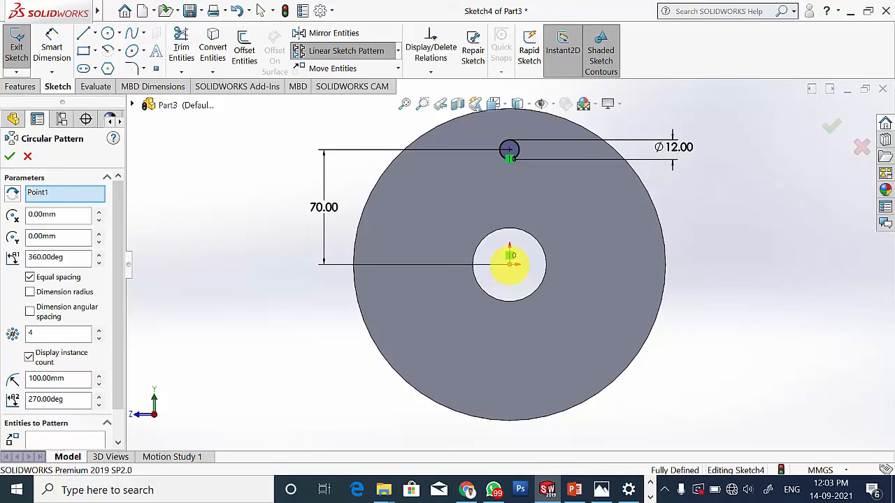
left_click(61, 439)
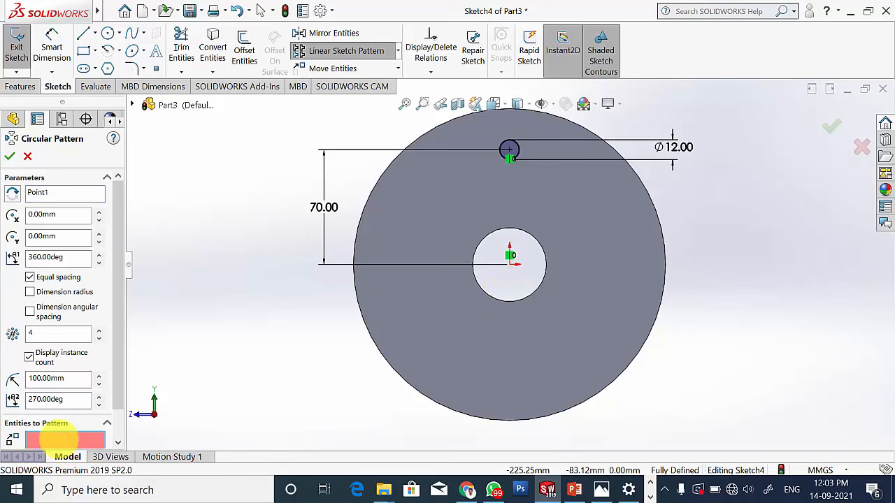
left_click(510, 148)
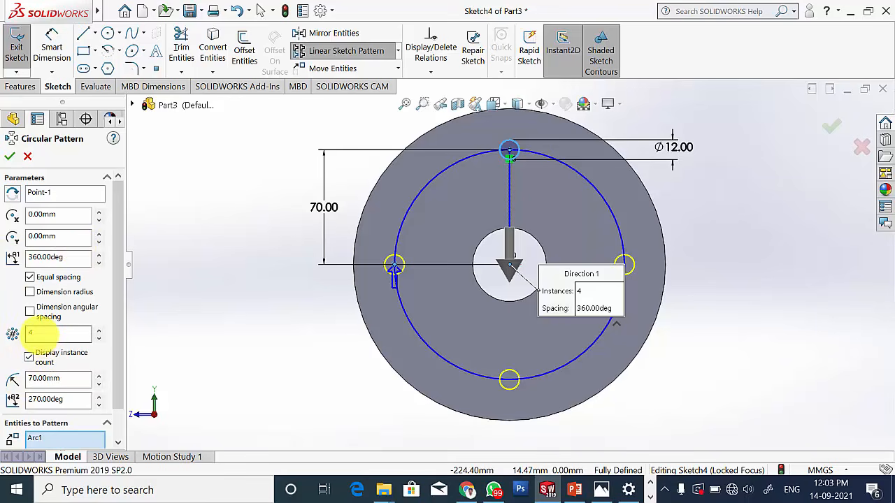
left_click(9, 156)
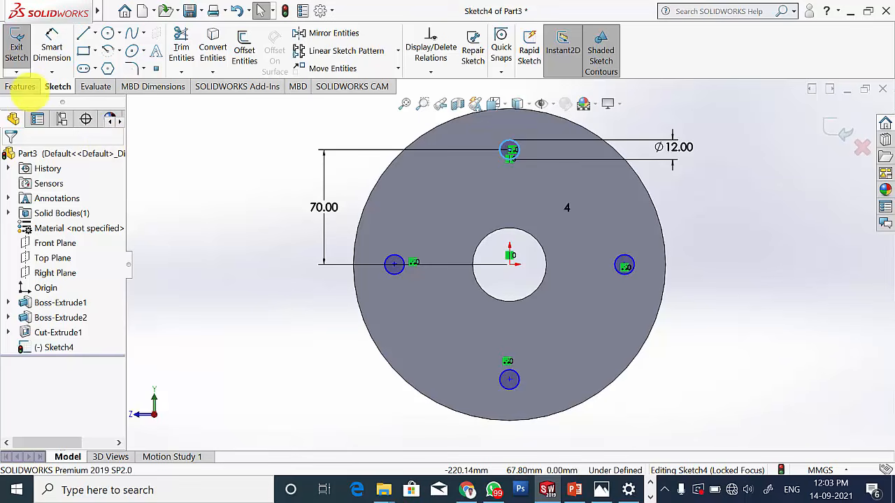
Extrude-cut the four bolt-hole circles through the disc, Up To Surface, ending at the disc's hub-side face.
left_click(20, 86)
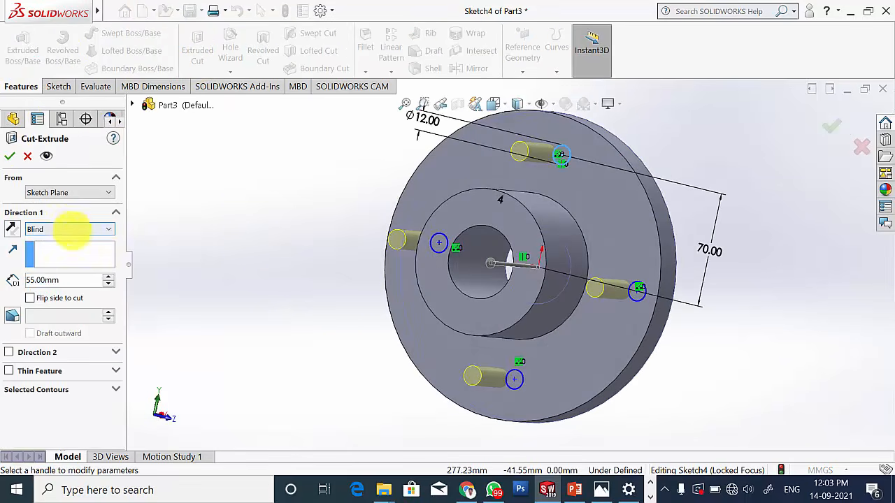
left_click(69, 229)
left_click(66, 291)
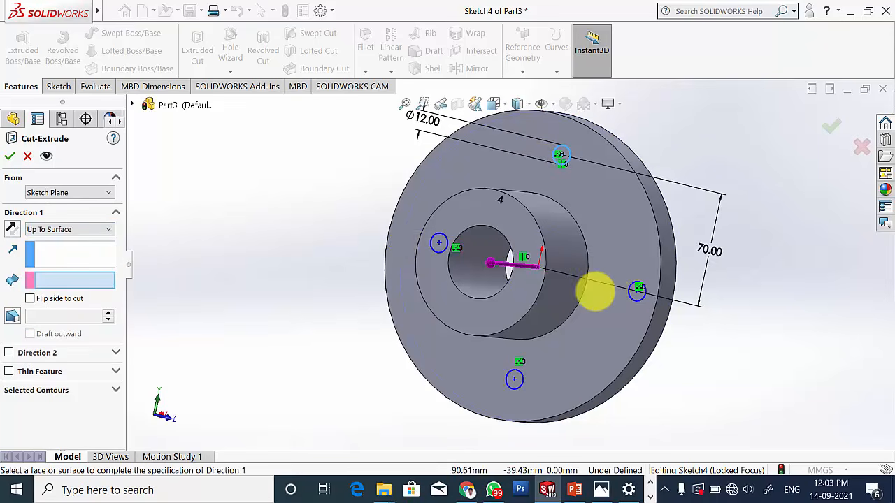
left_click(614, 231)
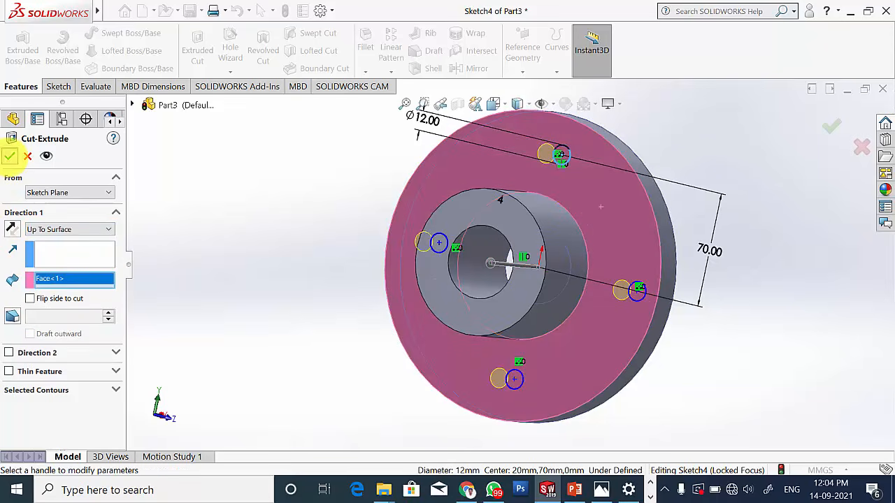
left_click(9, 157)
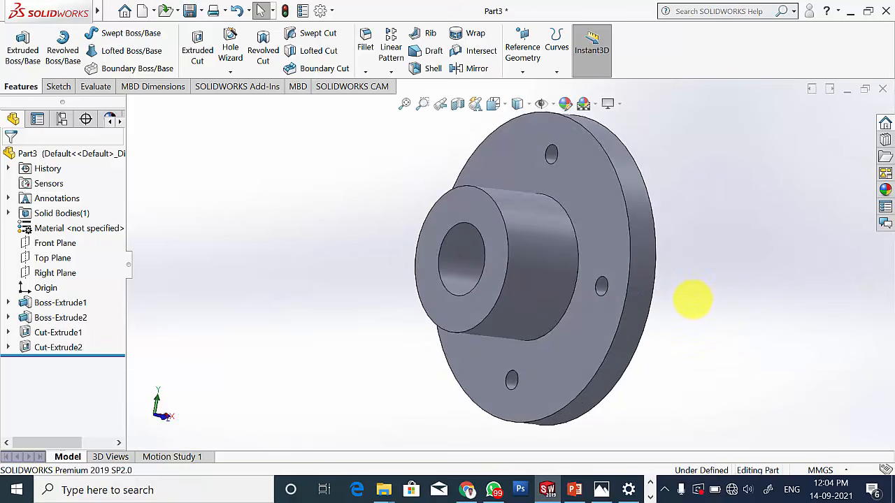
Check the keyway dimensions in the reference drawing and start a sketch on the disc's flat face opposite the hub, viewed normal to it.
middle_click_drag(693, 299, 581, 260)
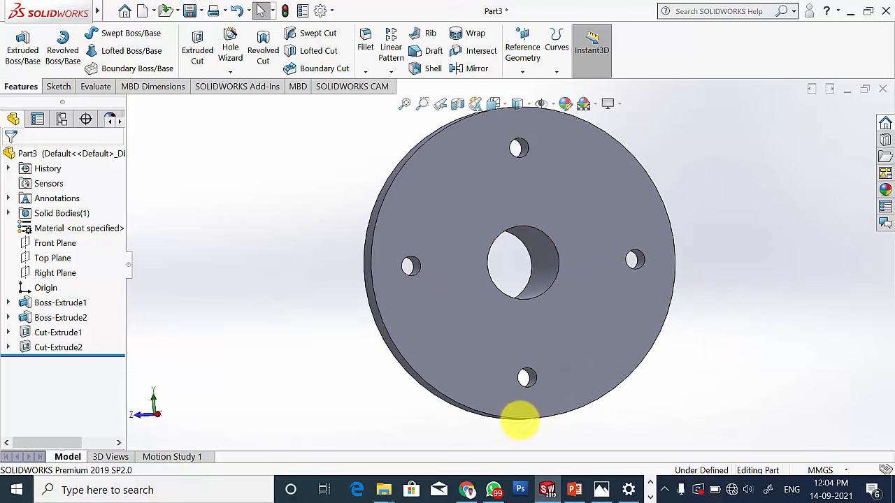
left_click(602, 489)
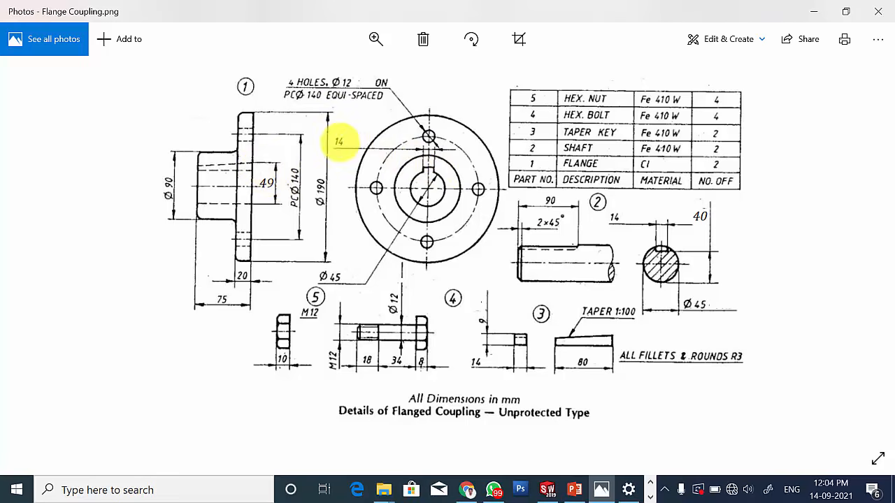
left_click(548, 489)
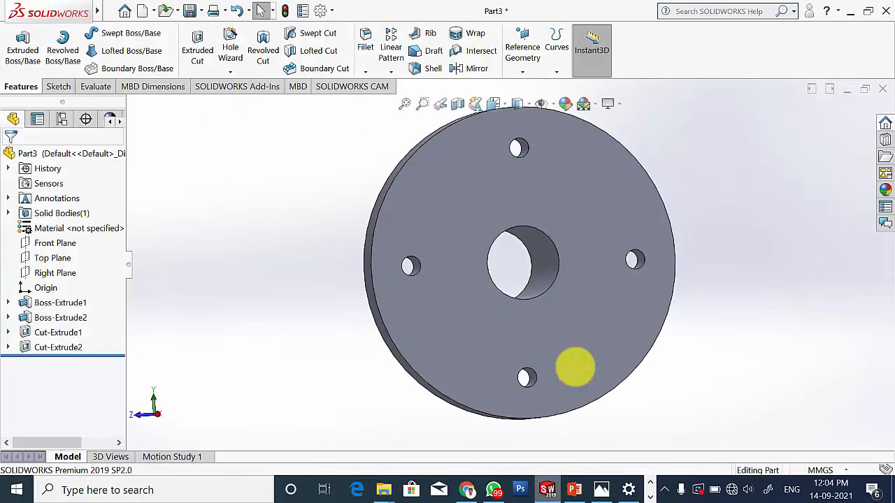
left_click(567, 210)
left_click(619, 184)
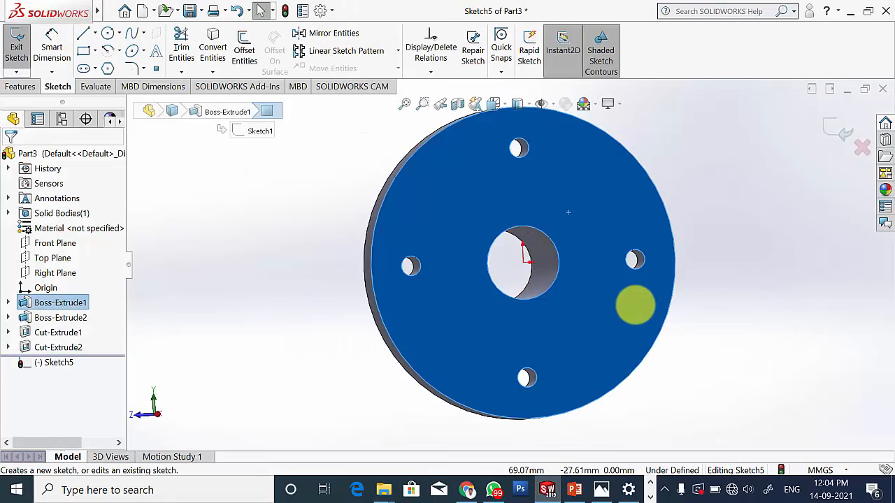
left_click(221, 239)
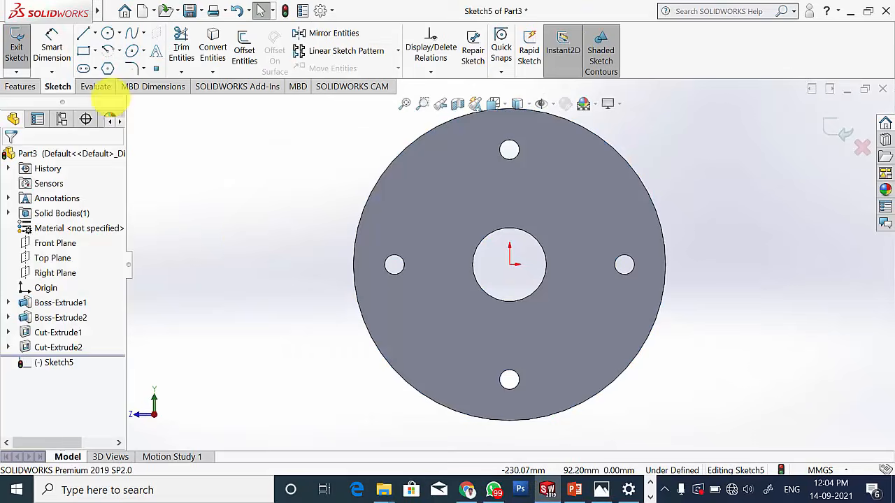
Sketch a corner rectangle about 15.5 by 8 mm for the keyway, starting on the upper edge of the central bore.
left_click(84, 50)
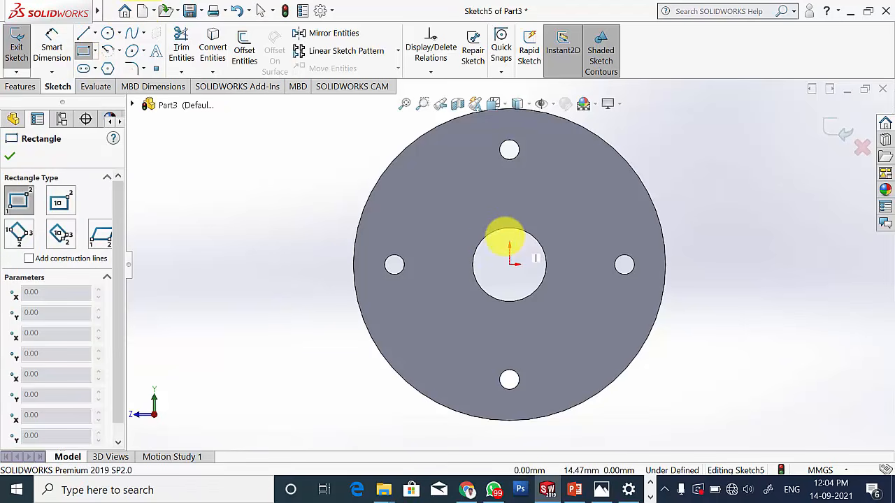
left_click(498, 229)
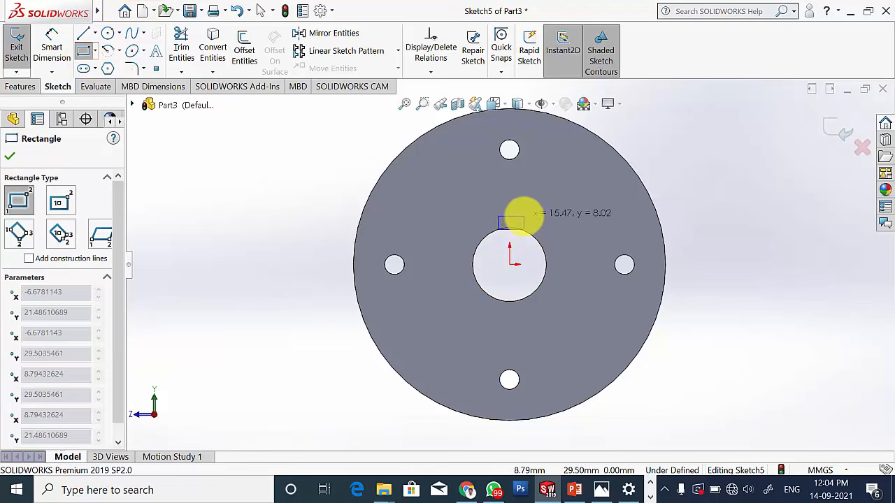
left_click(524, 219)
left_click(10, 155)
Dimension the keyway rectangle's height as 4 mm.
left_click(50, 40)
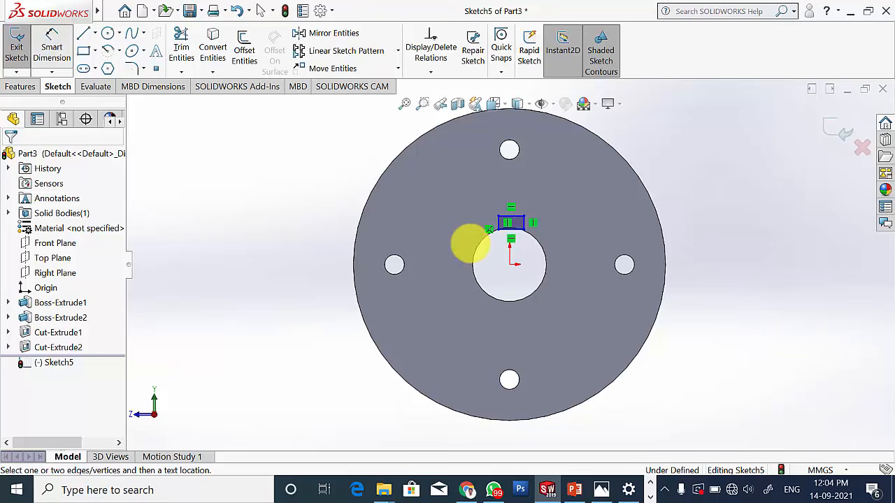
left_click(528, 223)
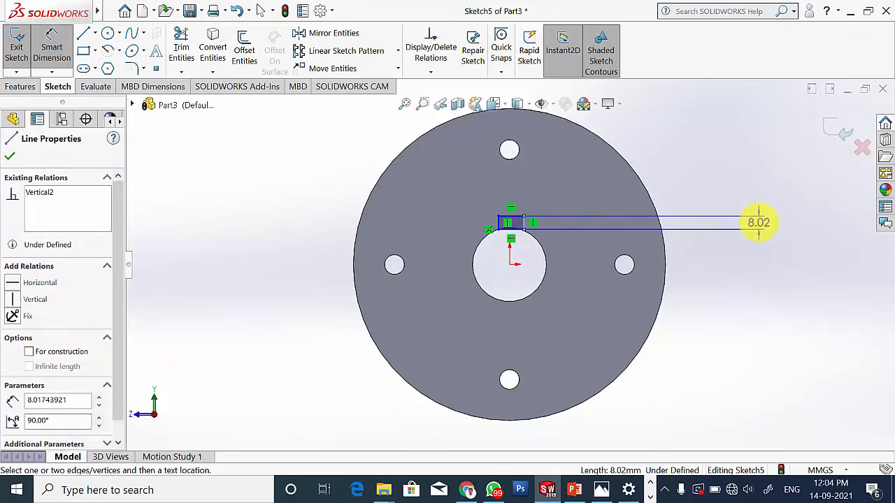
left_click(760, 222)
type("4")
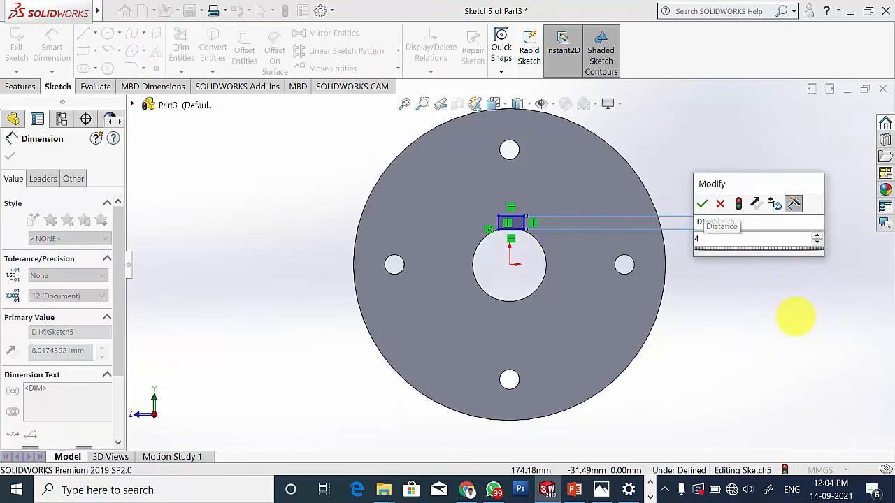
key("Return")
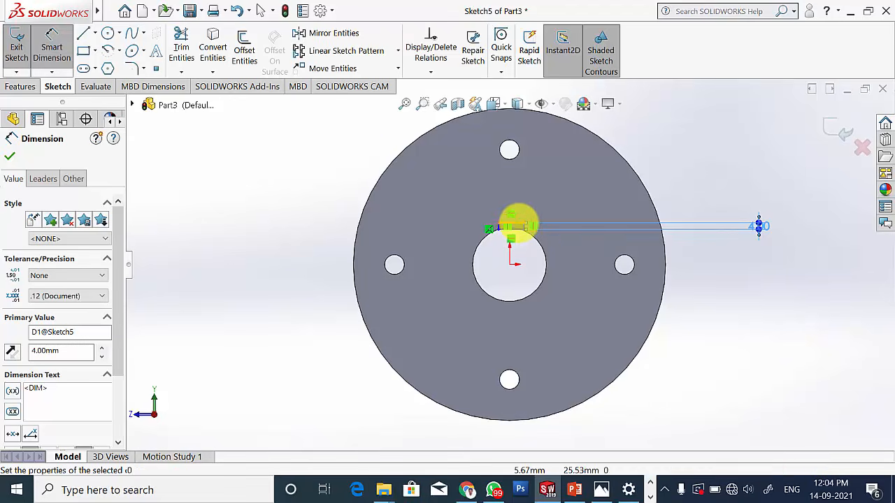
Dimension the keyway rectangle's width as 14 mm.
left_click(517, 226)
left_click(343, 166)
type("14")
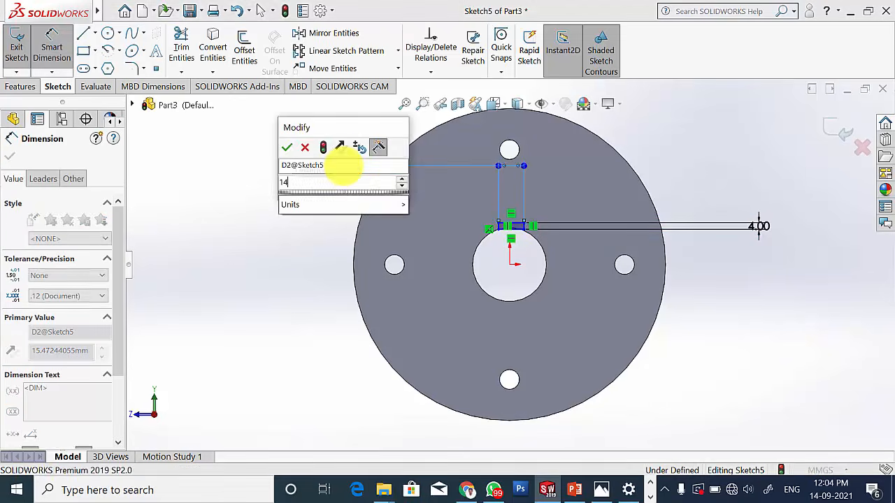
key("Return")
left_click(8, 157)
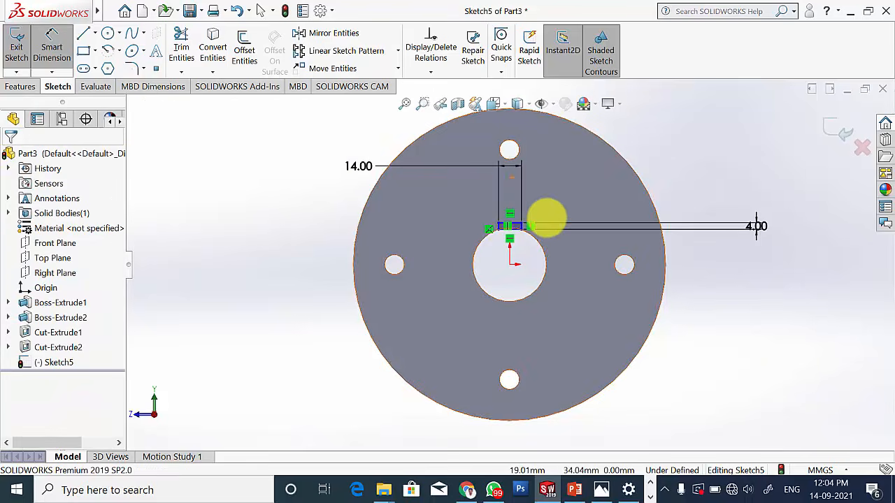
Add a Coincident relation between the keyway rectangle's lower-right corner and the central bore's circular edge.
scroll(544, 219, "up", 3)
scroll(545, 219, "down", 15)
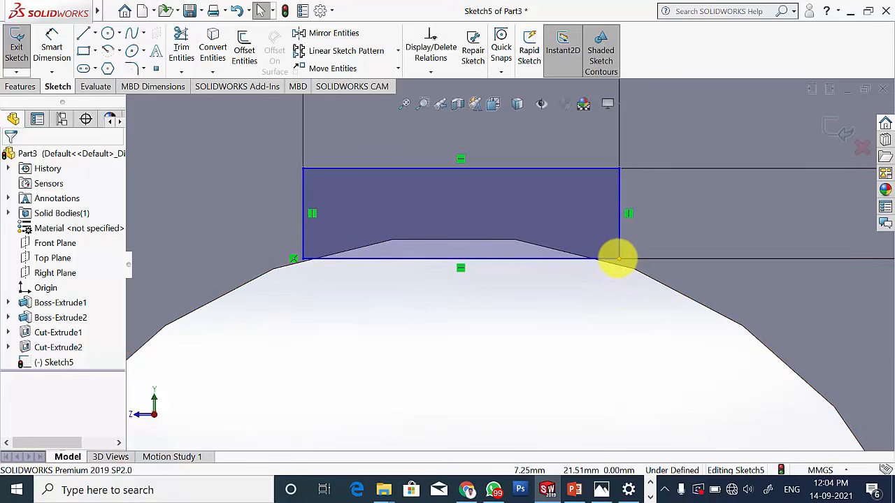
left_click(618, 259)
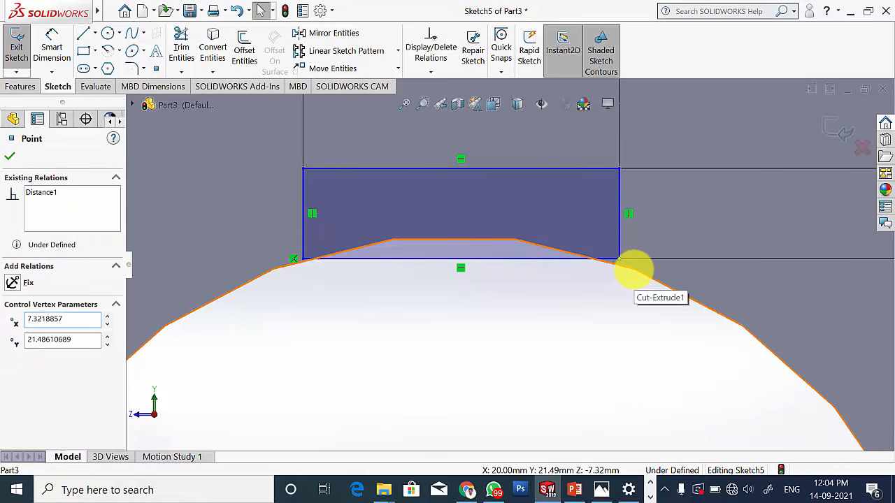
left_click(633, 269, "ctrl")
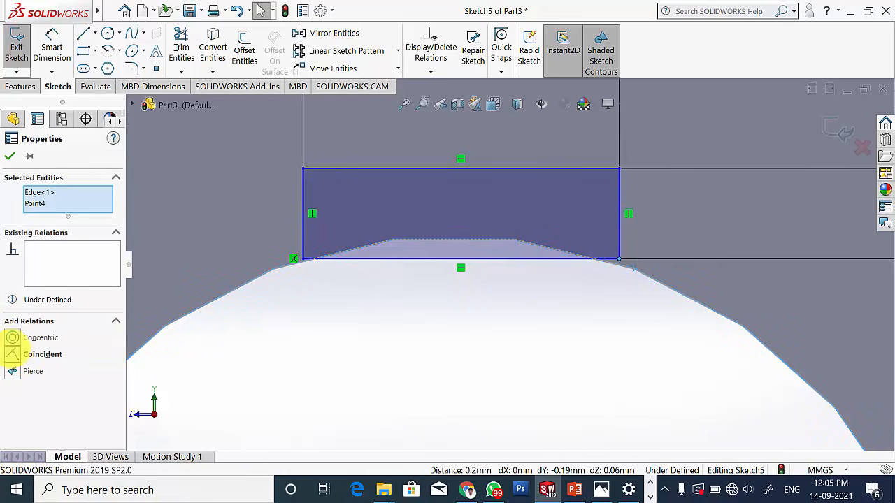
left_click(13, 354)
left_click(10, 156)
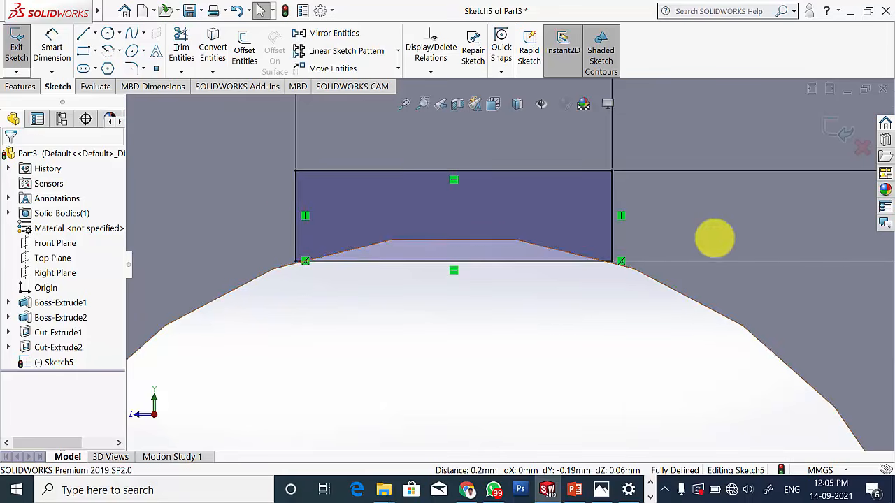
key("ctrl+8")
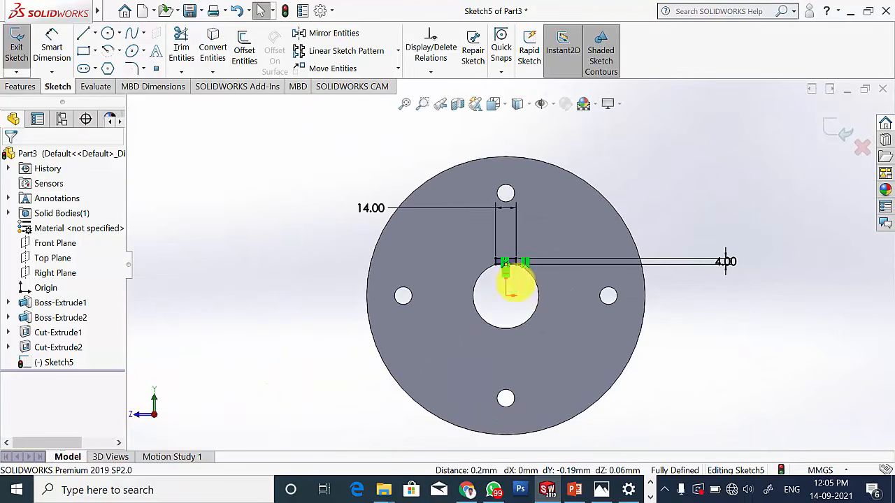
Extrude-cut the keyway rectangle Up To Surface, ending at the hub's outer end face.
left_click(20, 86)
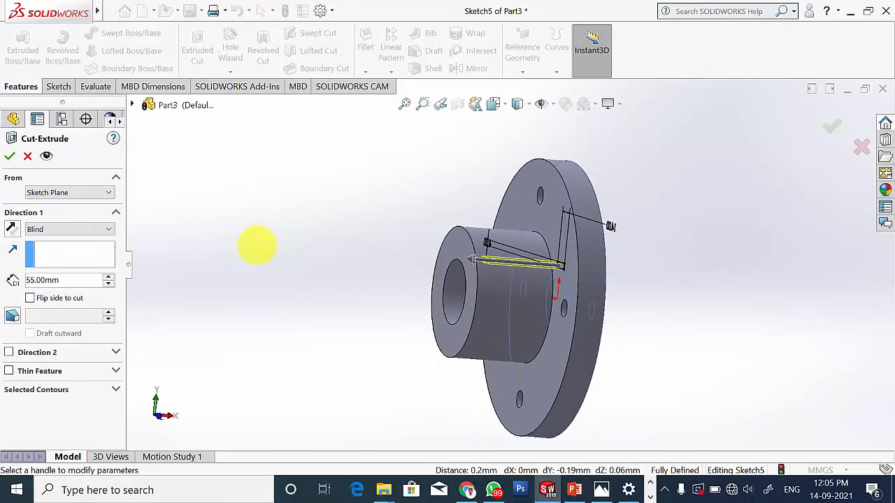
left_click(104, 231)
left_click(89, 286)
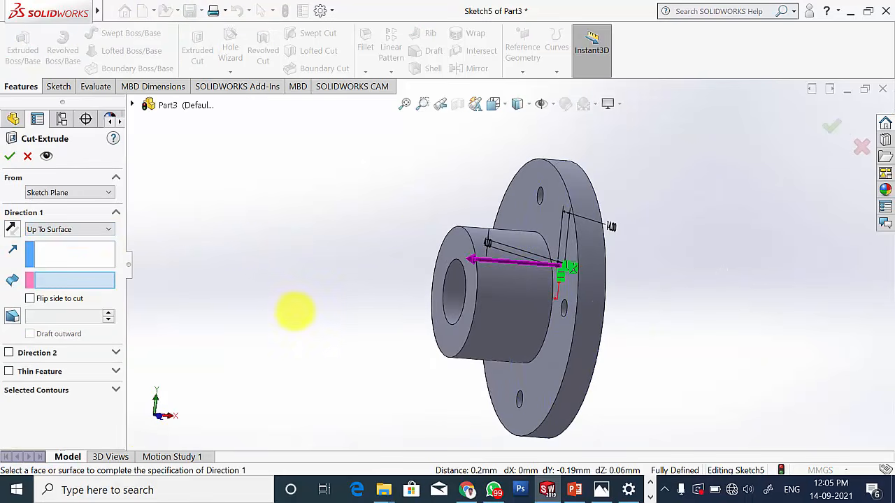
left_click(465, 249)
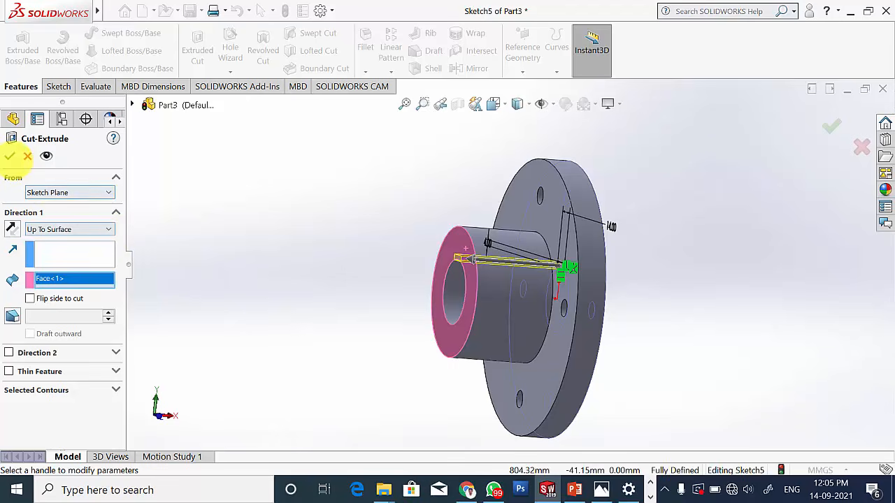
left_click(10, 156)
Check the fillet note in the reference drawing and apply 3 mm fillets to the disc's hub-side rim, the hub's base and its outer end edge.
mouse_move(627, 304)
middle_mouse_down()
mouse_move(528, 278)
mouse_move(579, 364)
middle_mouse_up()
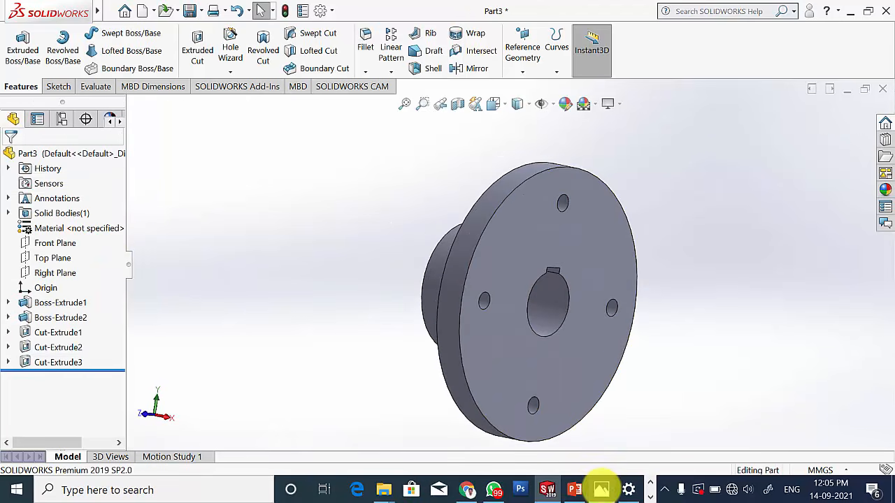
left_click(602, 489)
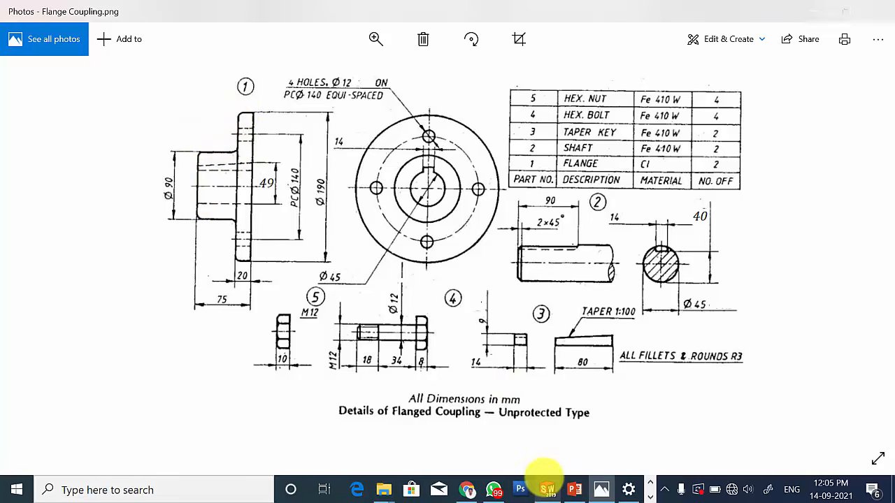
left_click(547, 488)
middle_click_drag(278, 307, 341, 309)
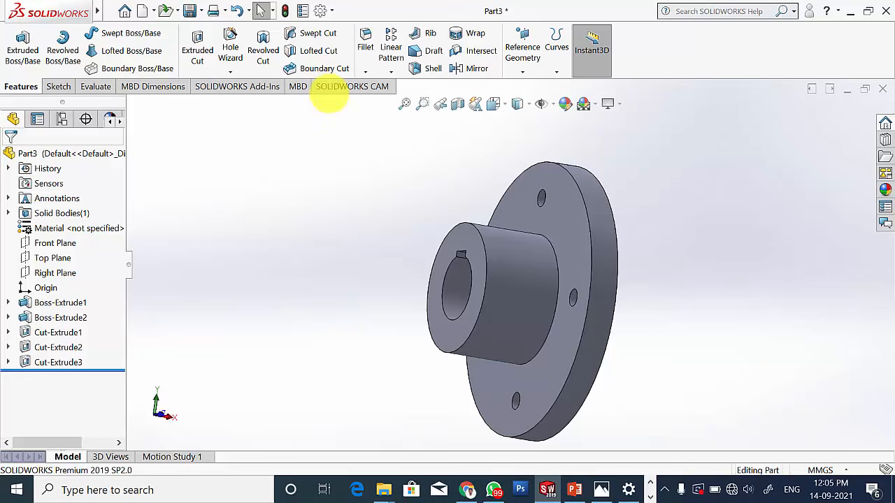
left_click(365, 41)
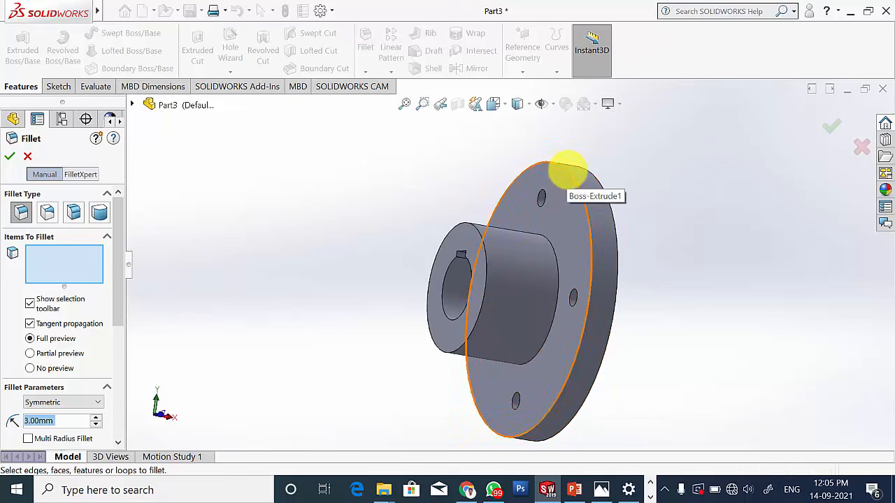
left_click(568, 170)
left_click(553, 252)
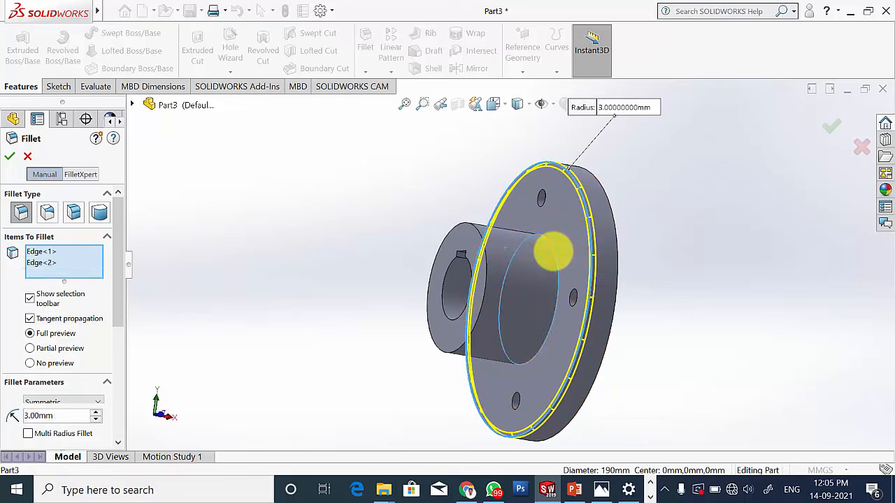
left_click(473, 230)
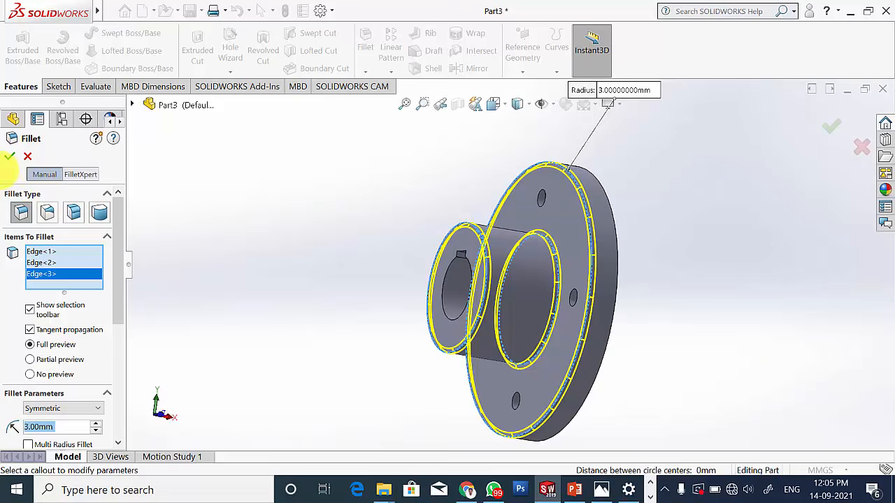
left_click(9, 155)
Save the finished part as Flange in the CADM Lab folder's Flange subfolder, then close it.
key("ctrl+4")
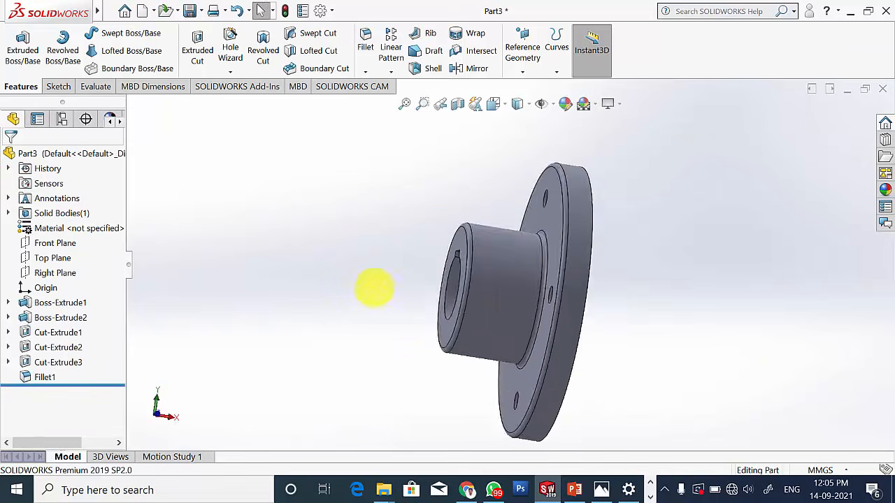
middle_click_drag(308, 283, 347, 315)
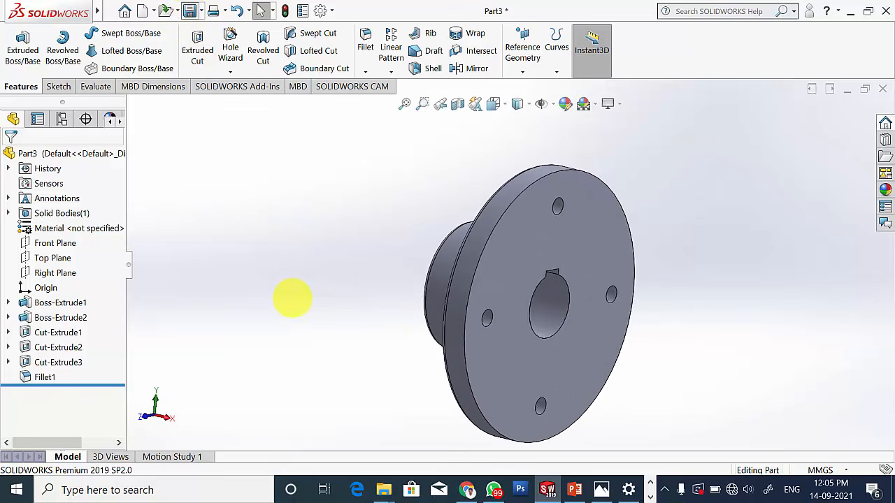
key("ctrl+s")
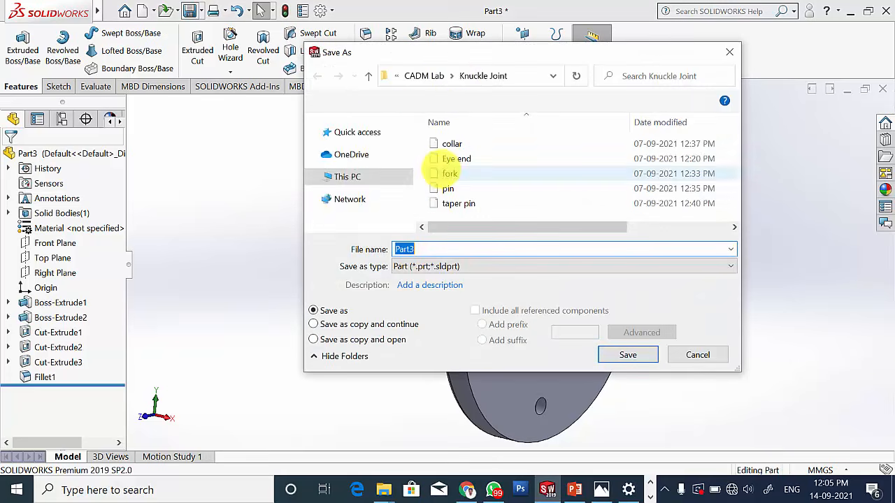
left_click(424, 75)
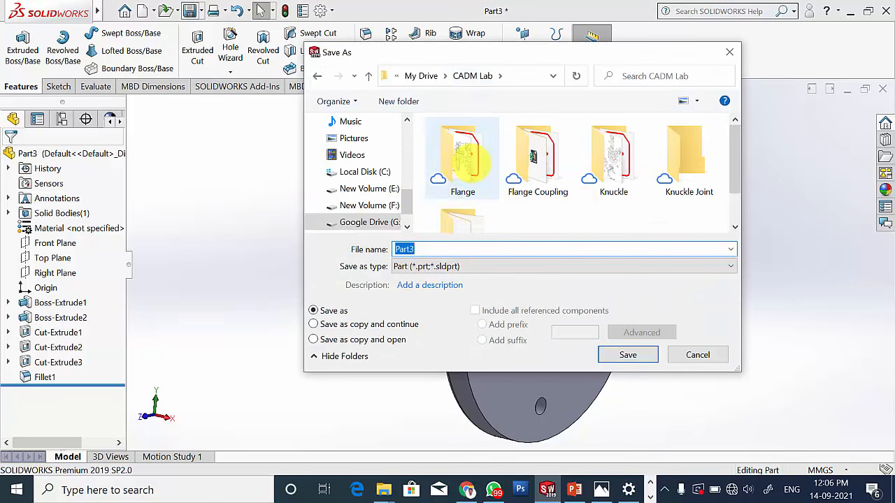
double_click(462, 179)
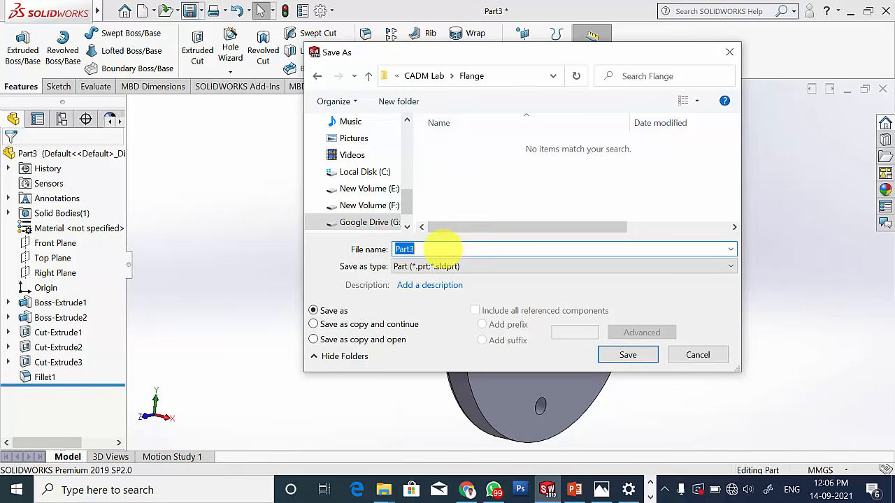
type("Flange")
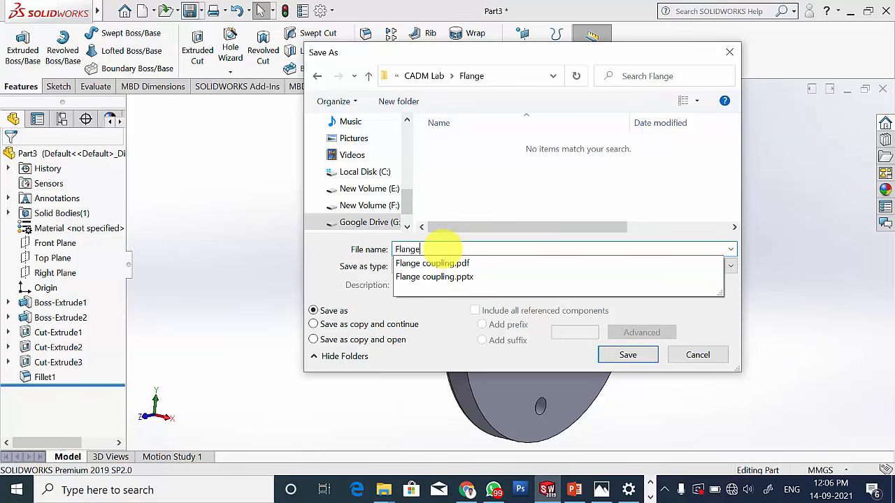
key("Return")
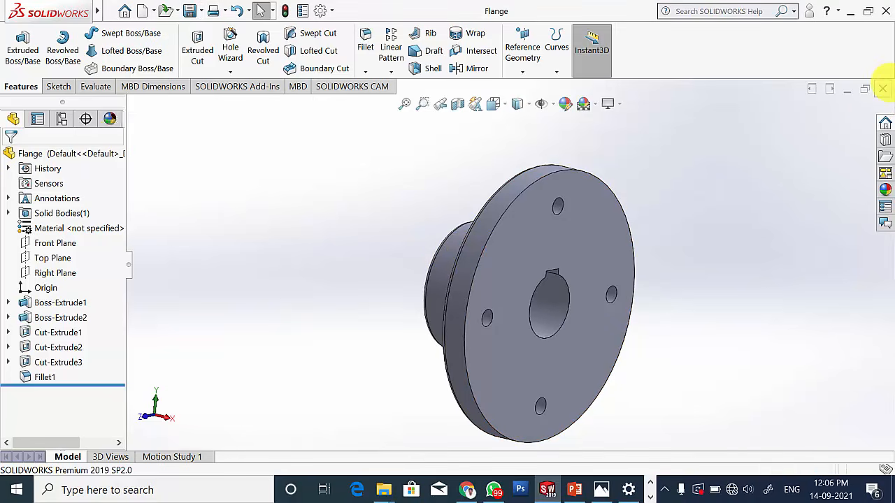
left_click(882, 88)
Check the shaft detail in the Flange Coupling reference drawing and create a new part document.
left_click(601, 489)
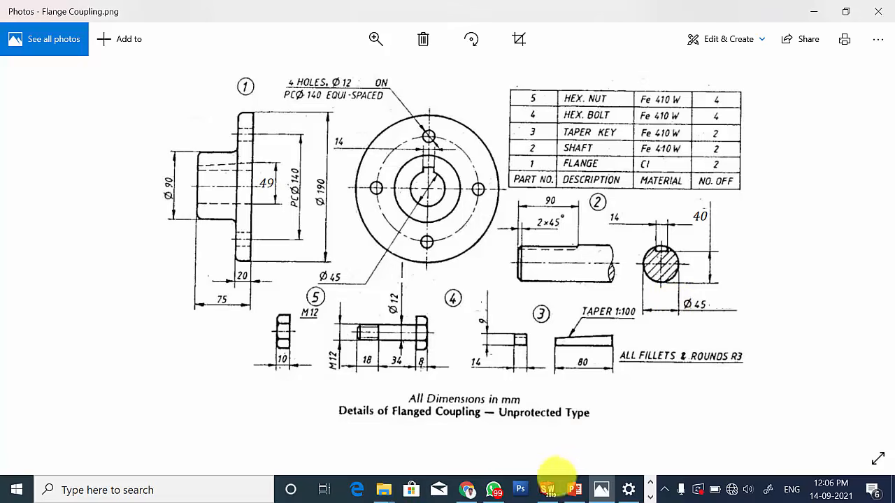
left_click(547, 489)
left_click(143, 12)
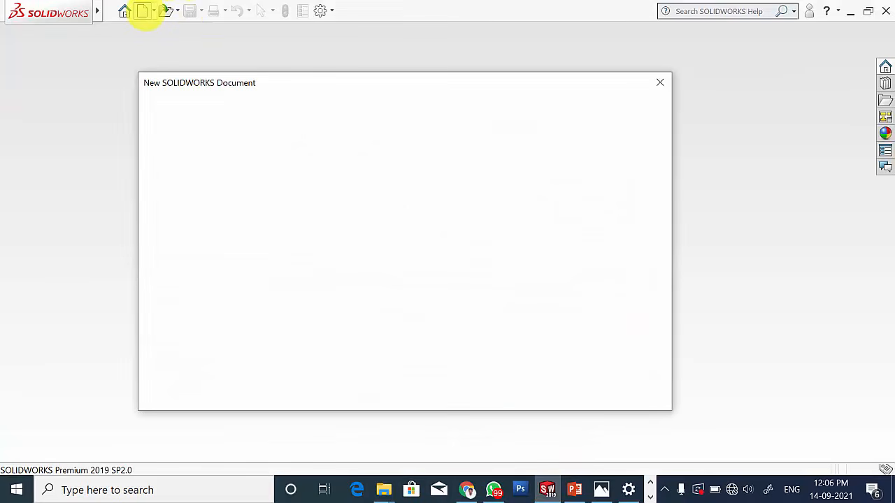
left_click(507, 389)
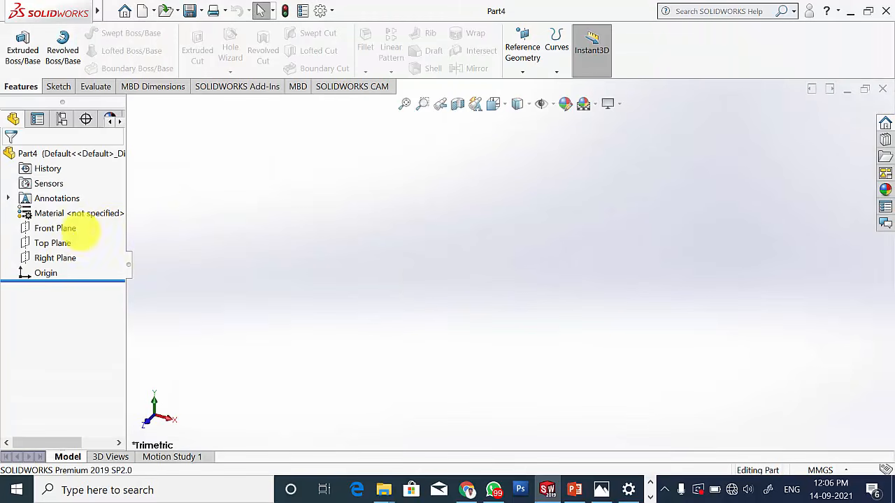
Start a sketch on the Front Plane and draw a circle about 77 mm in diameter centred on the origin.
left_click(59, 229)
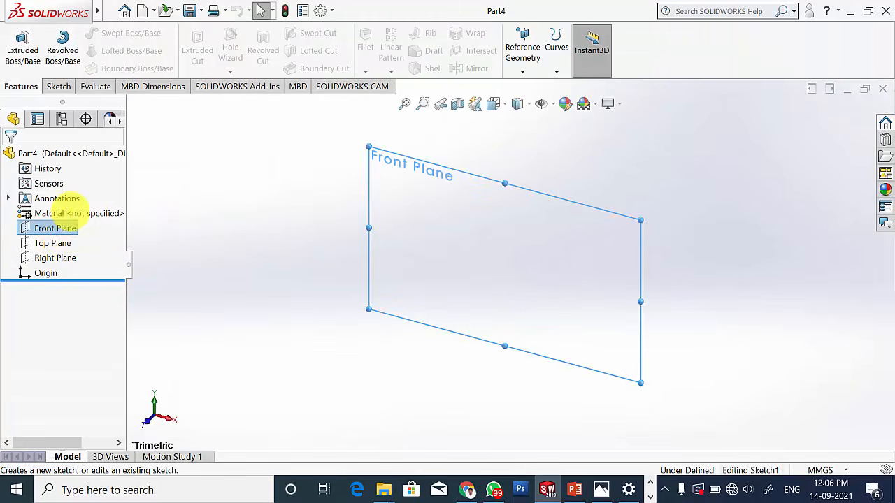
left_click(70, 212)
left_click(107, 33)
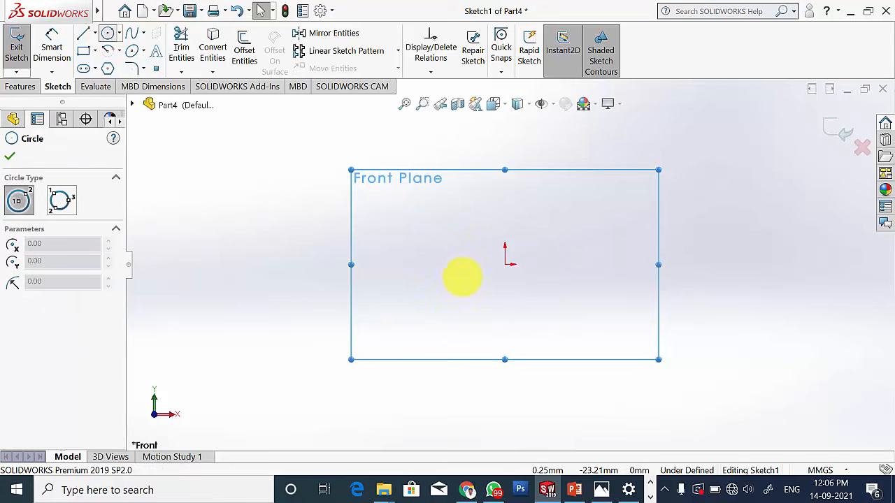
left_click(505, 264)
left_click(560, 227)
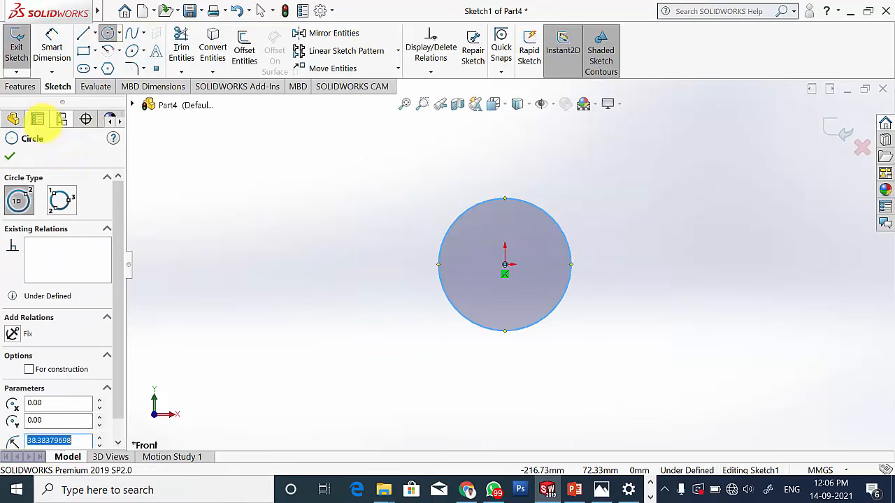
left_click(9, 157)
Dimension the circle's diameter as 45 mm.
left_click(51, 49)
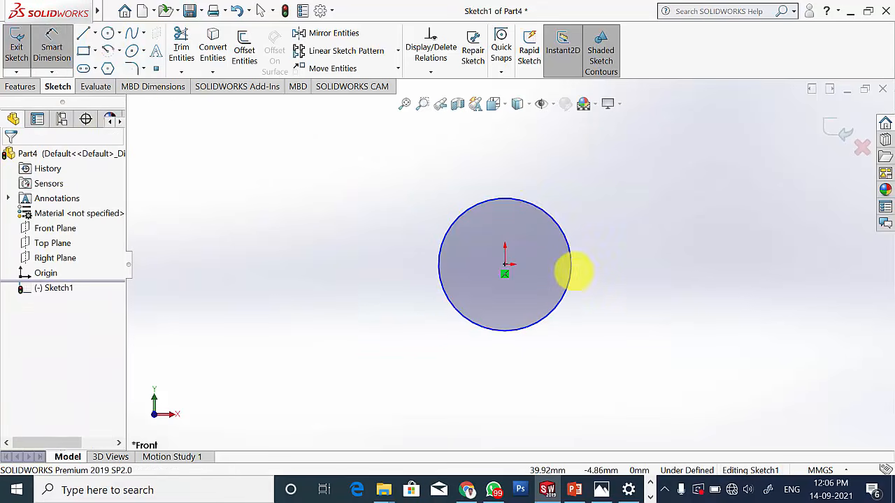
left_click(573, 272)
left_click(689, 259)
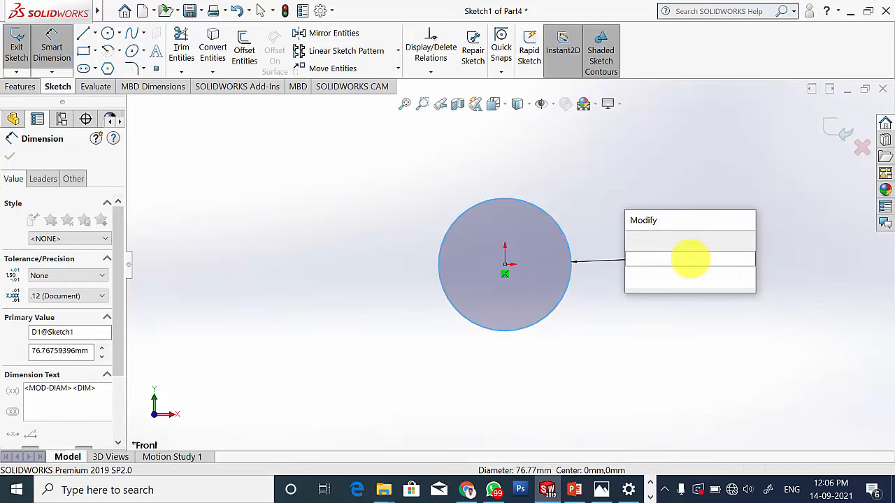
type("45")
key("Return")
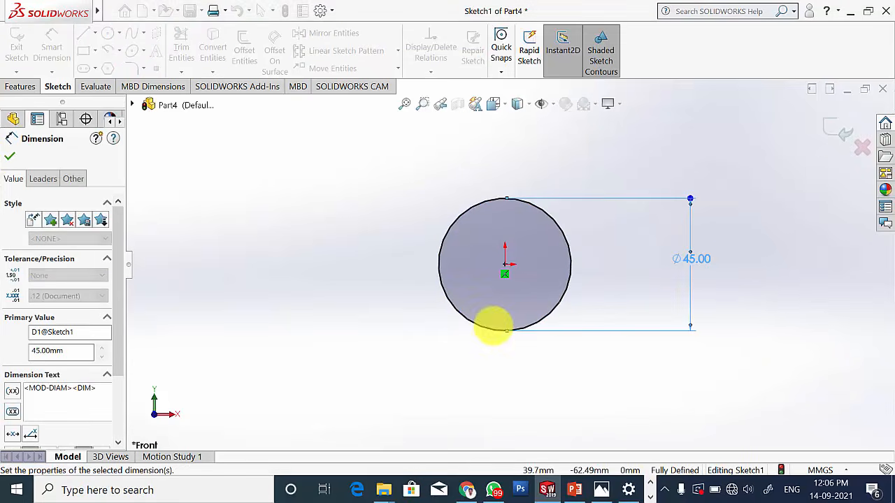
left_click(10, 156)
Check the shaft detail in the reference drawing and extrude the circle 100 mm Blind from the sketch plane.
left_click(20, 86)
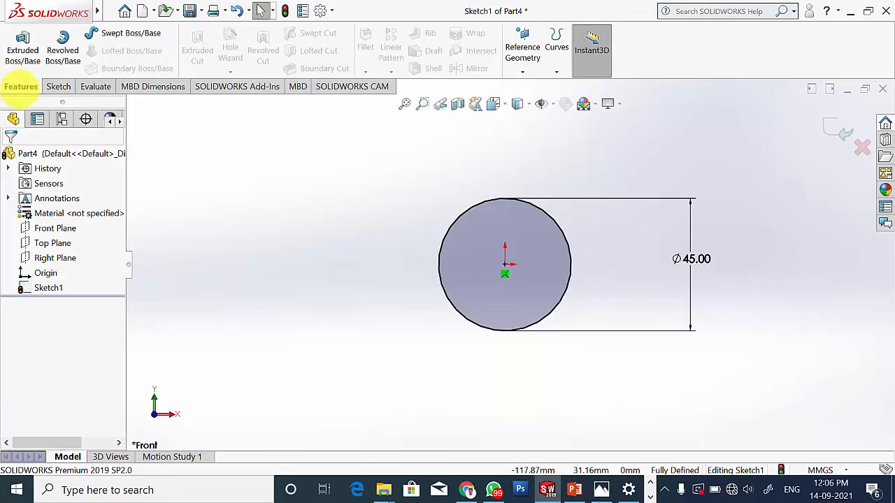
left_click(601, 490)
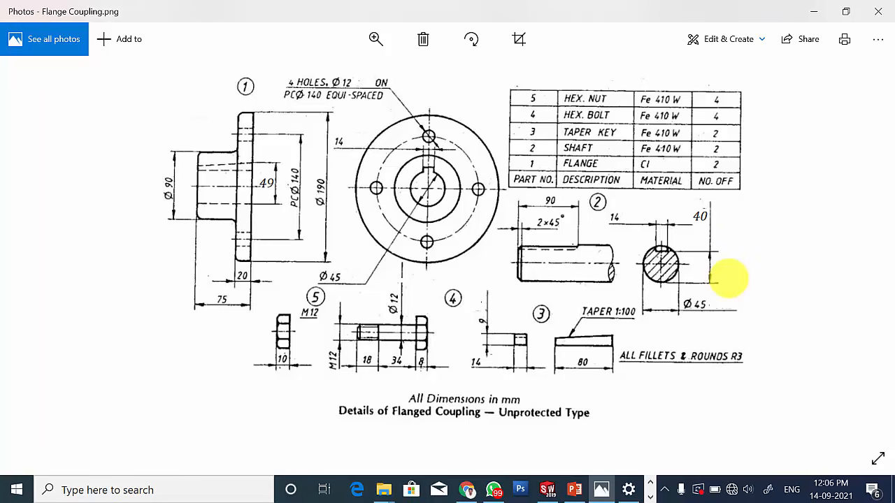
left_click(548, 490)
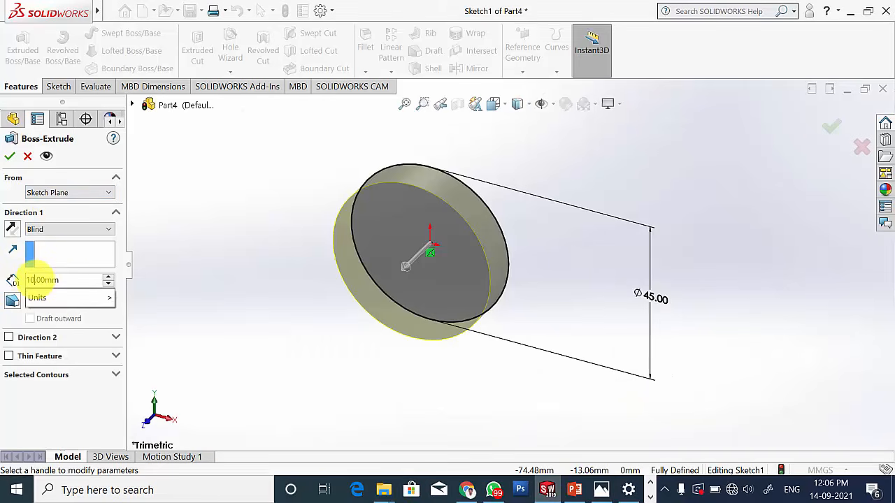
type("0")
key("Return")
left_click(9, 156)
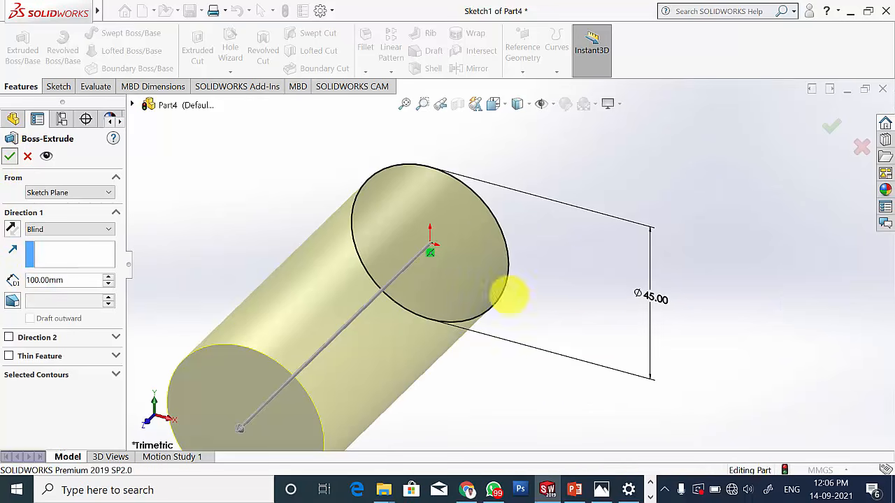
scroll(585, 340, "up", 4)
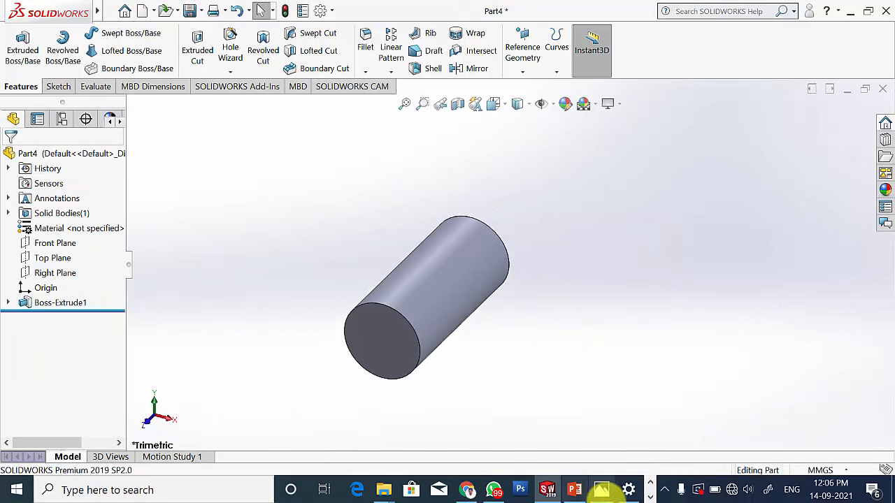
Check the shaft keyway in the reference drawing and sketch a corner rectangle across the upper edge of the shaft's end face.
left_click(601, 489)
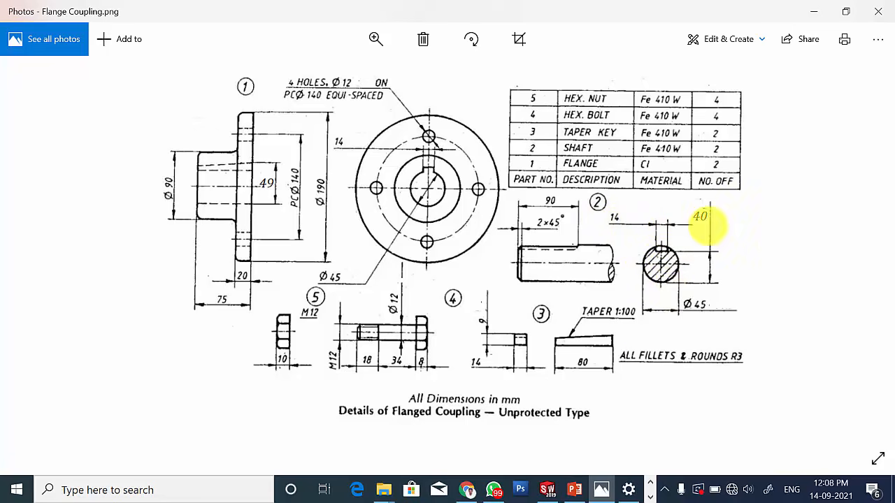
left_click(547, 489)
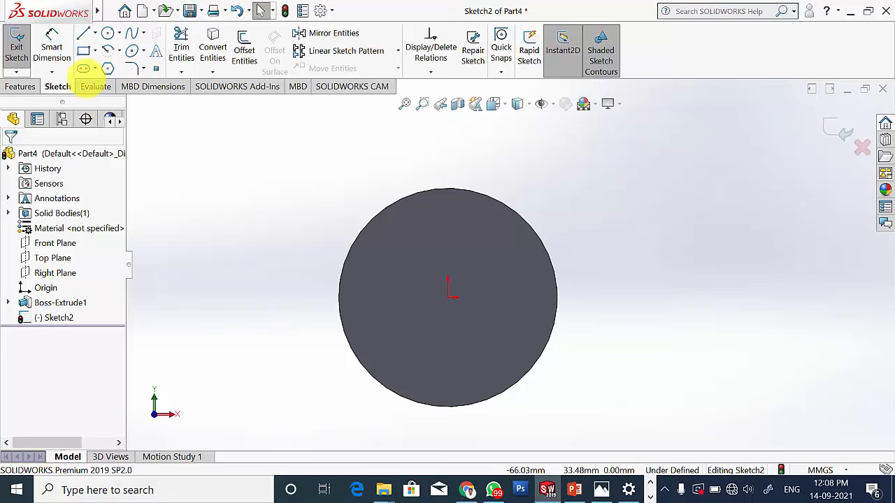
left_click(83, 50)
left_click(413, 171)
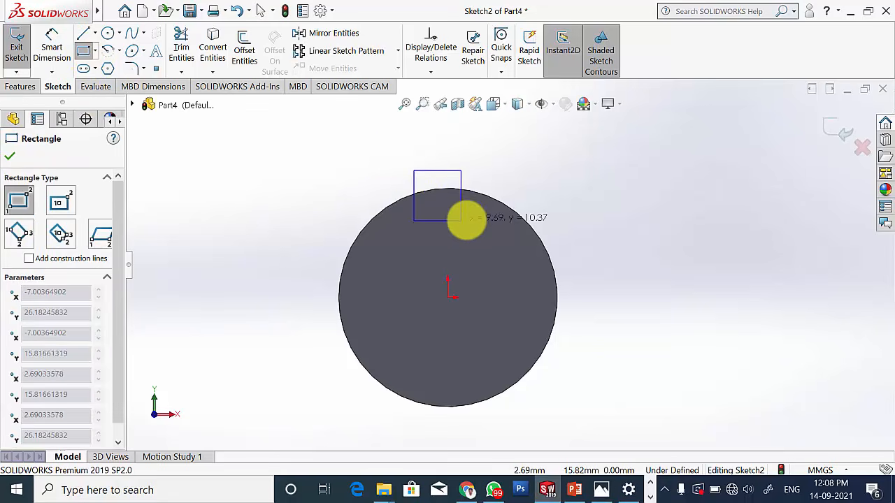
left_click(488, 216)
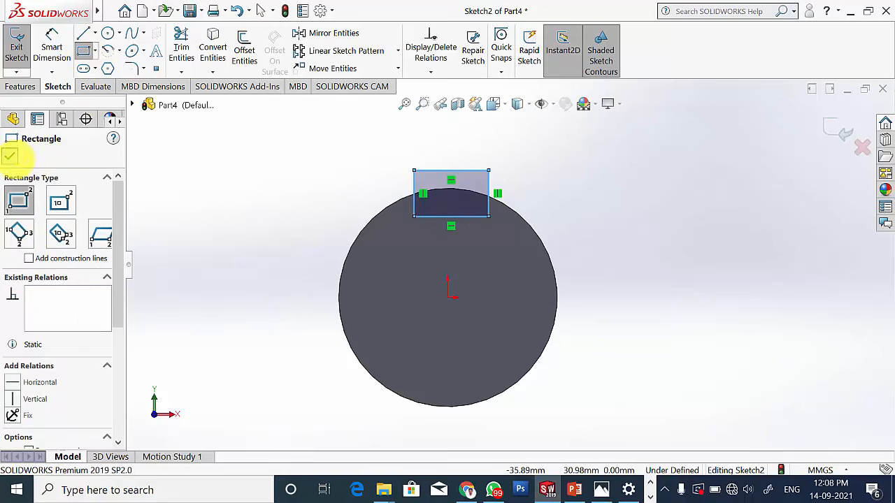
left_click(10, 156)
Dimension the shaft keyway rectangle's lower side as 14 mm wide.
left_click(51, 45)
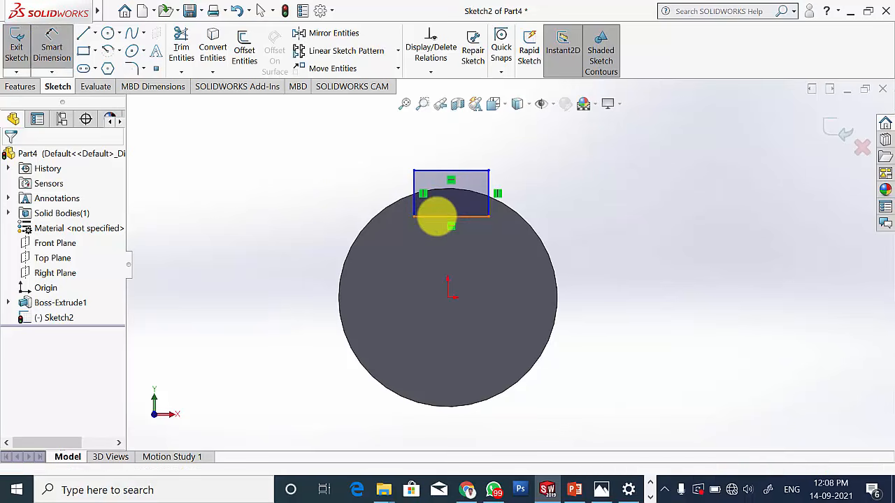
left_click(435, 215)
left_click(459, 428)
type("14")
key("Return")
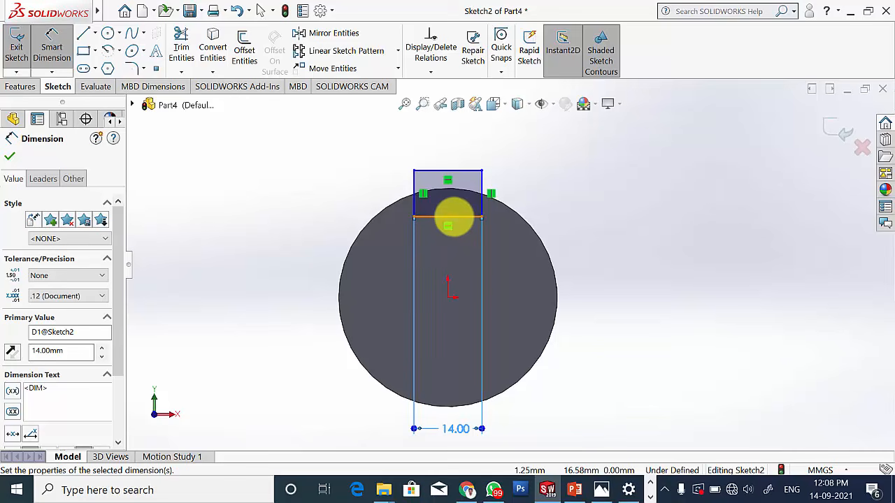
Check the keyway depth in the reference drawing and dimension the rectangle's lower side 17.5 mm above the shaft's centre.
left_click(454, 217)
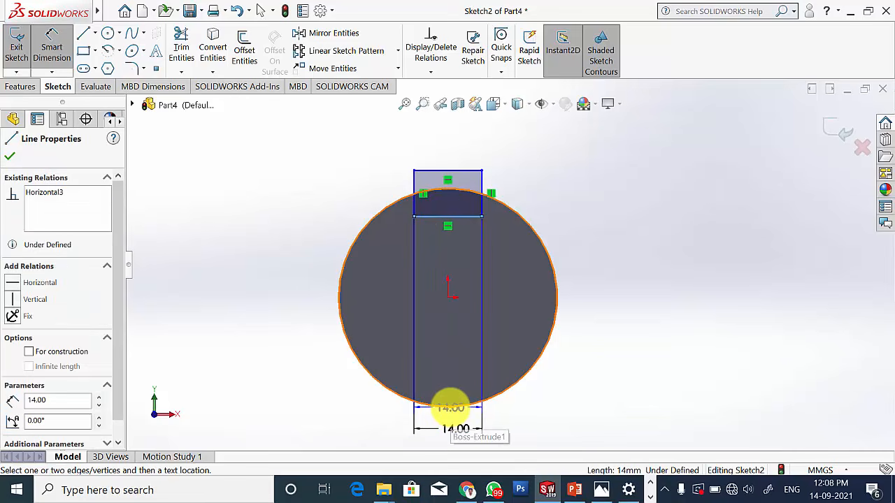
left_click(451, 407)
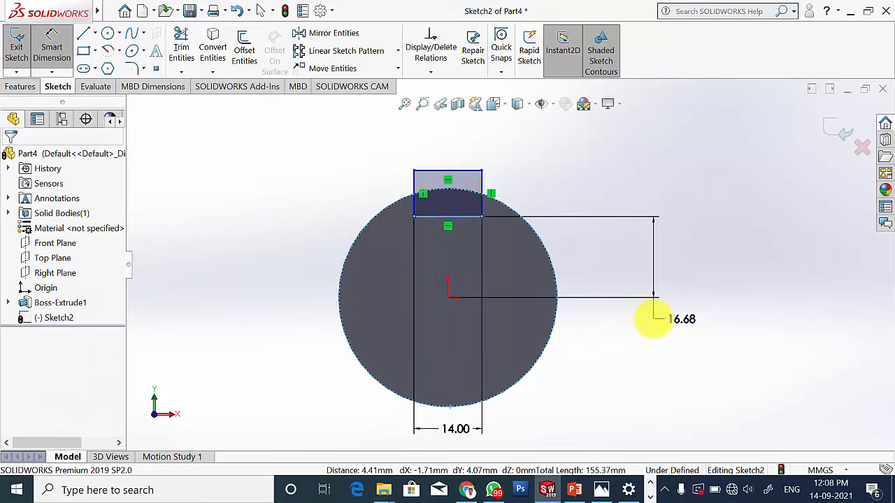
left_click(689, 354)
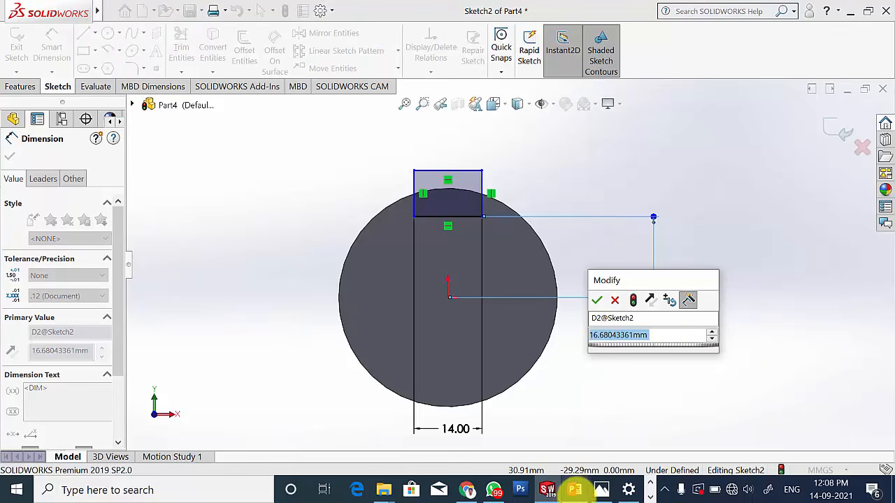
left_click(601, 489)
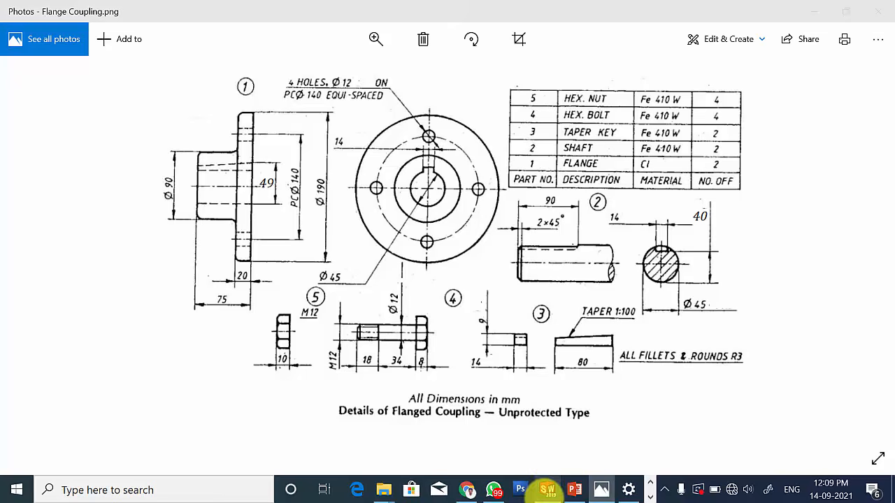
left_click(814, 12)
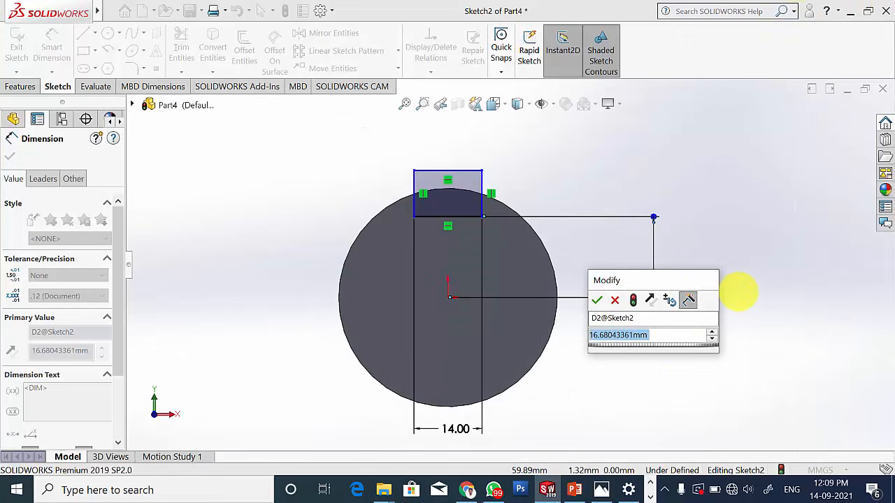
type("1")
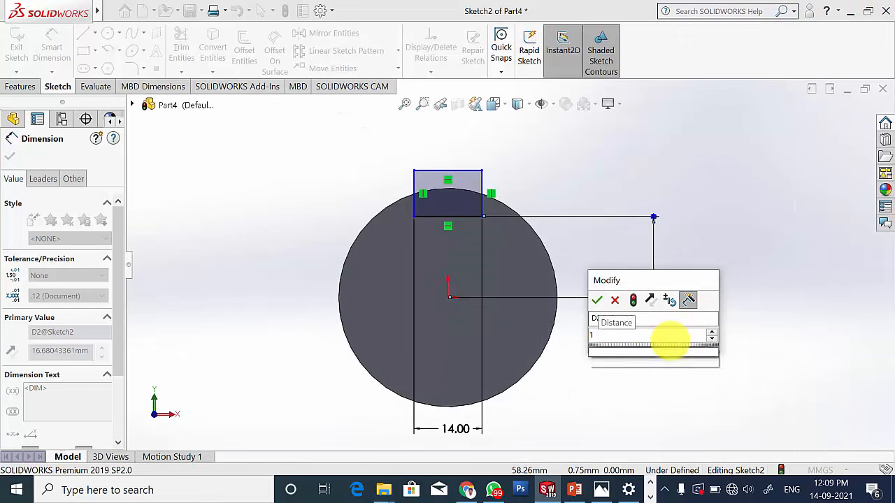
type("7.5")
key("Return")
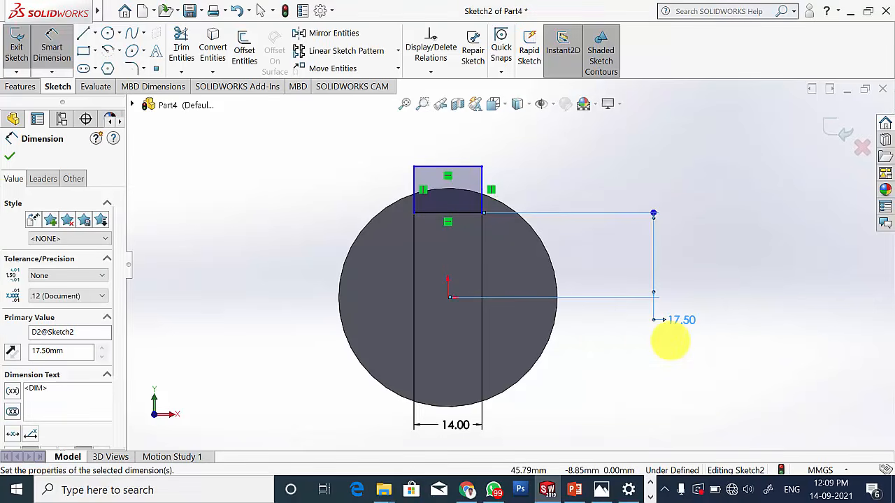
left_click(9, 155)
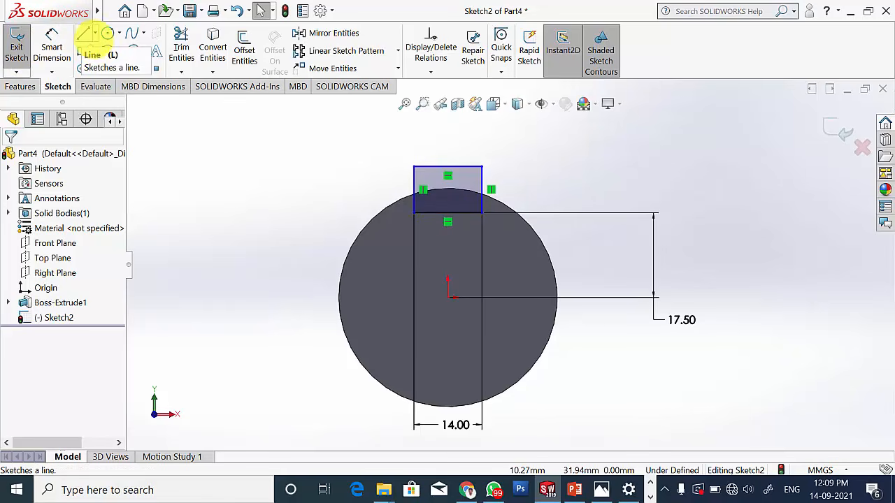
Draw a construction centerline from the origin to the midpoint of the keyway rectangle's lower side and make it vertical.
left_click(94, 34)
left_click(116, 62)
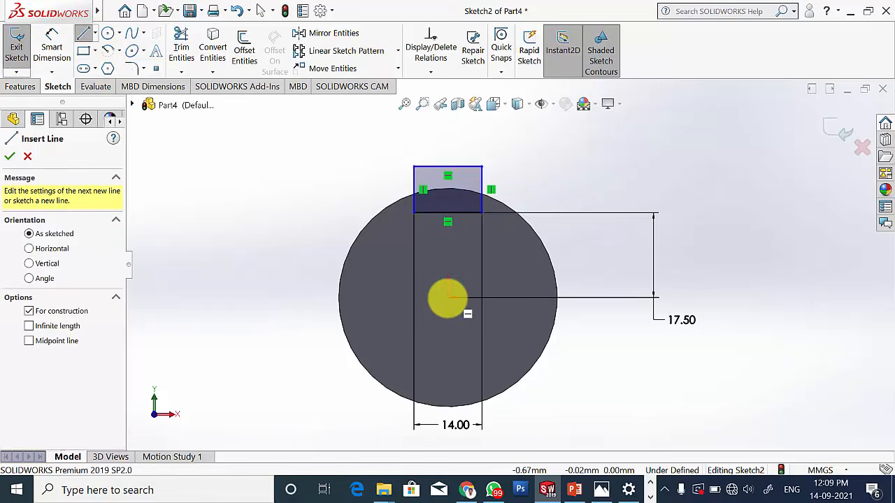
left_click(447, 297)
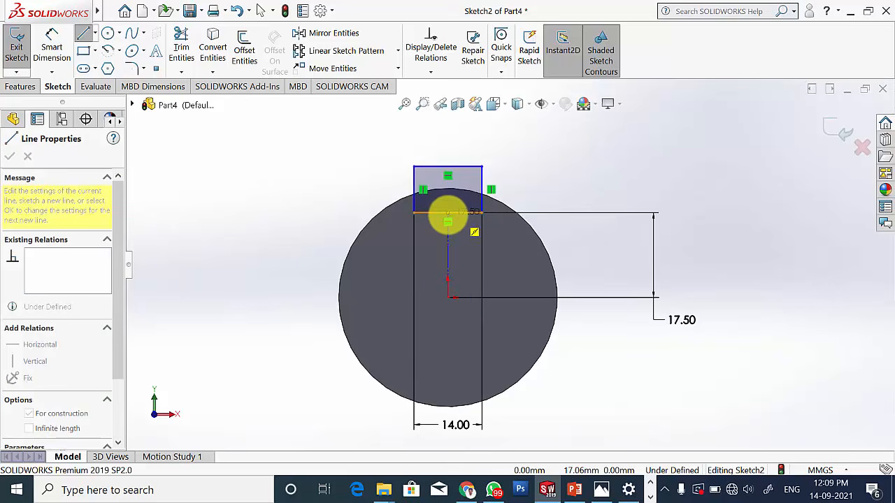
left_click(448, 211)
key("Escape")
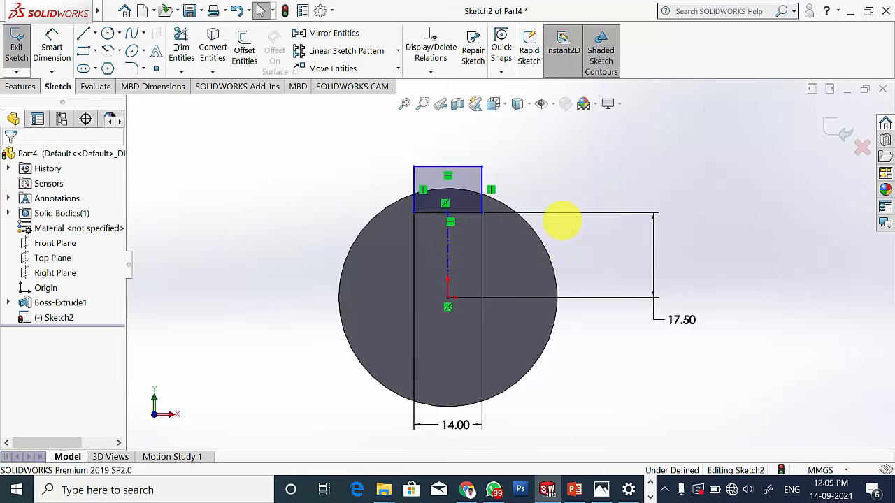
left_click(447, 254)
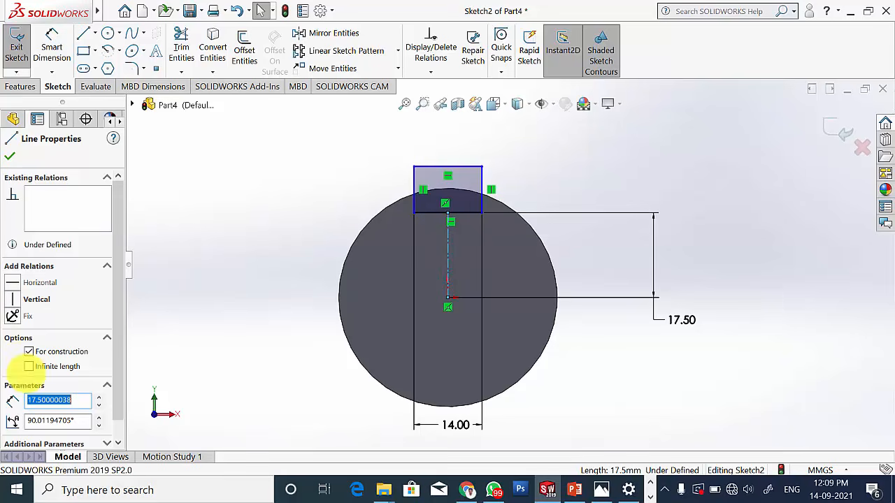
scroll(120, 289, "down", 1)
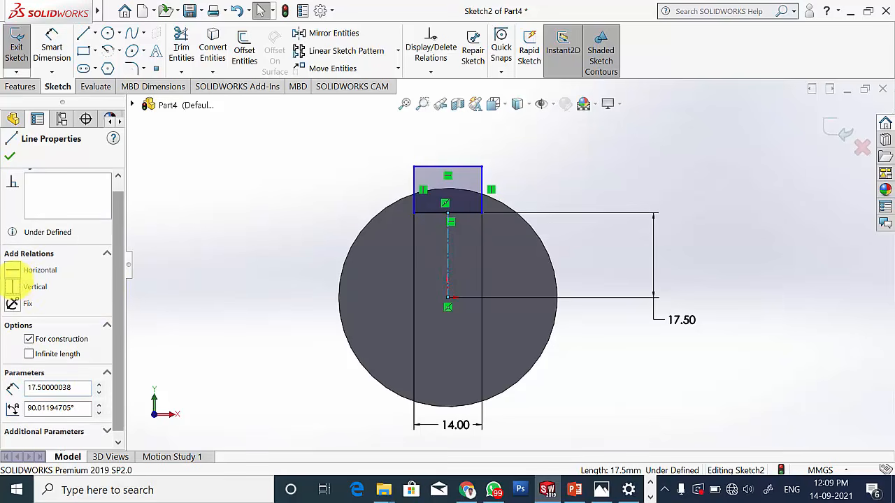
left_click(224, 186)
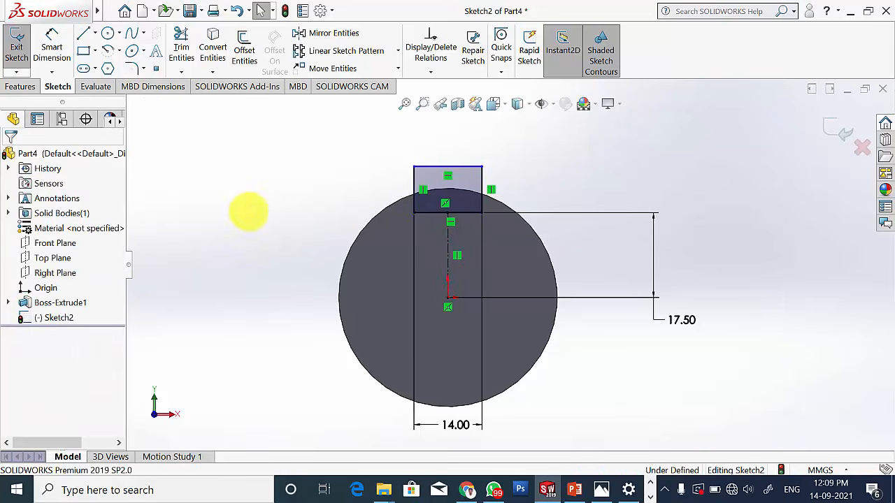
Cut-extrude the keyway rectangle Up To Surface, ending at the shaft's opposite end face.
left_click(21, 86)
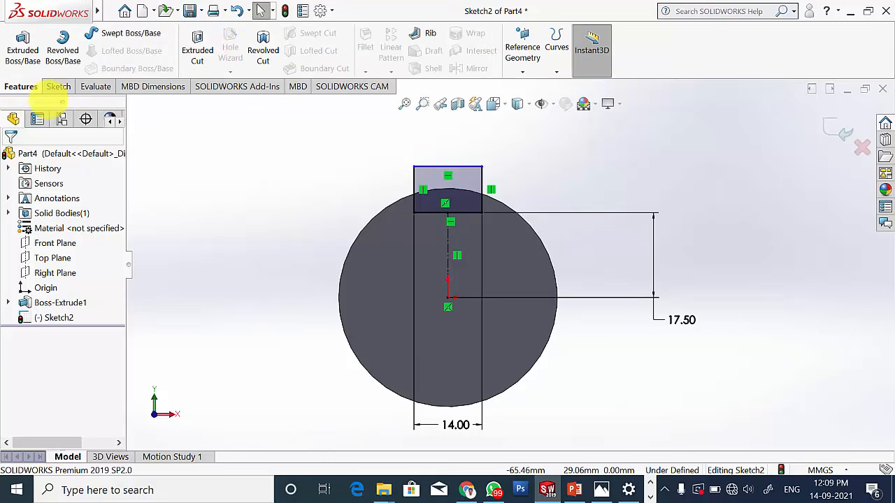
left_click(197, 45)
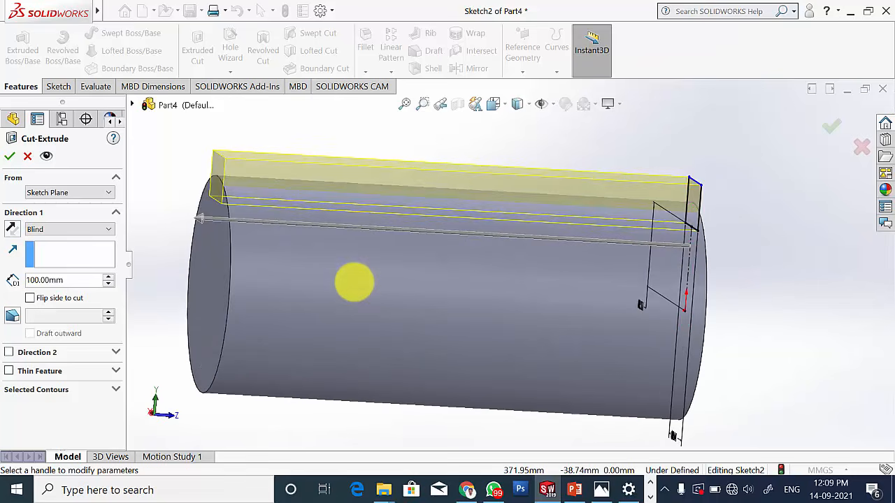
left_click(62, 228)
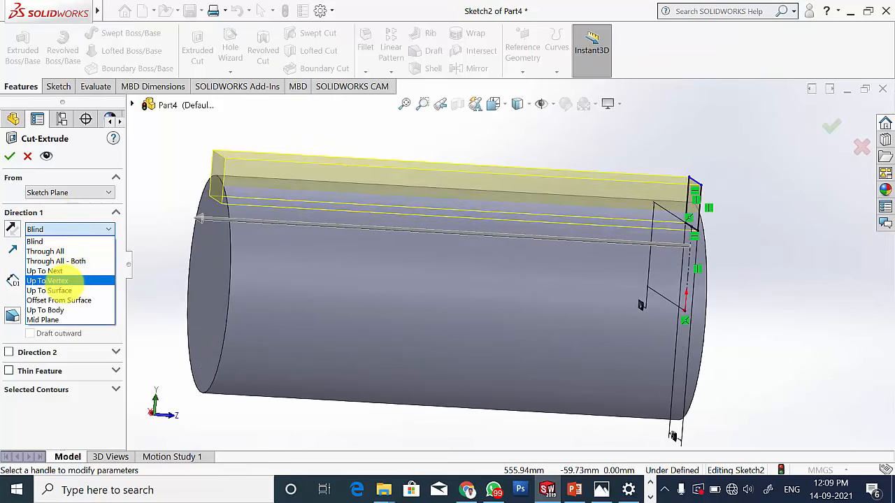
left_click(48, 290)
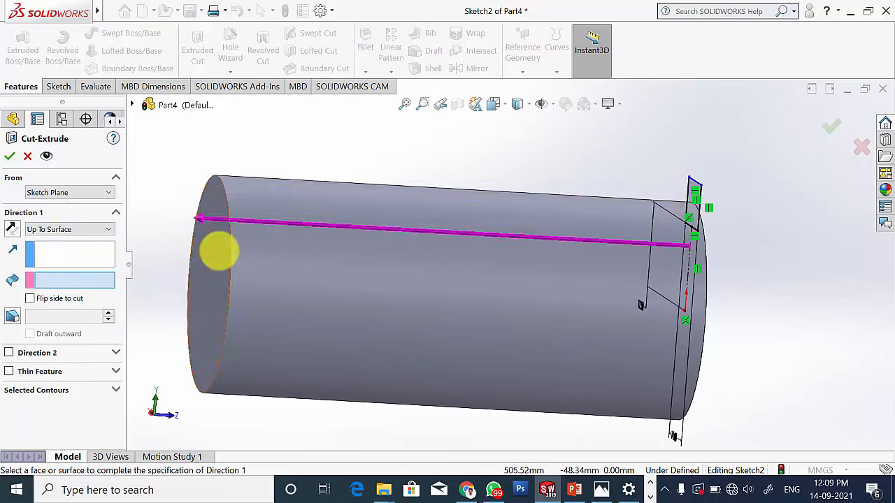
left_click(218, 250)
left_click(9, 156)
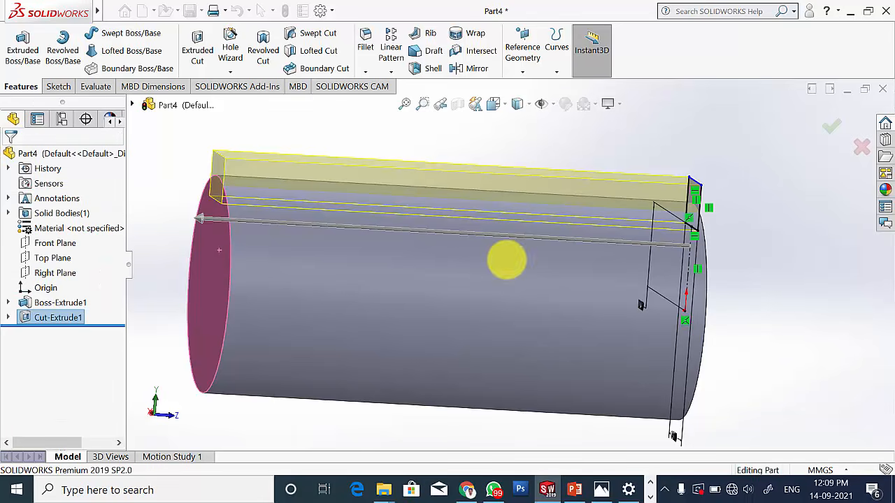
left_click(745, 256)
scroll(757, 264, "up", 3)
middle_click_drag(734, 259, 638, 271)
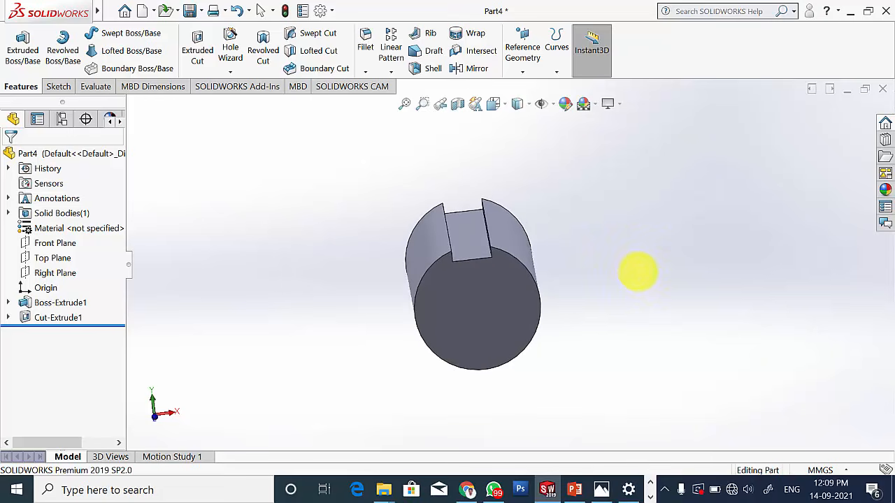
Check the shaft chamfer in the reference drawing and chamfer the keyed end face's circular edge 2 mm at 45 degrees.
left_click(601, 489)
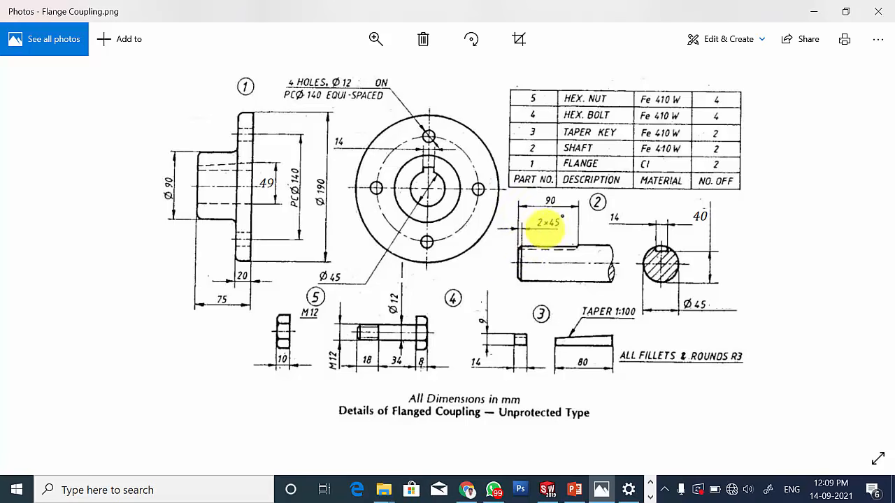
left_click(547, 489)
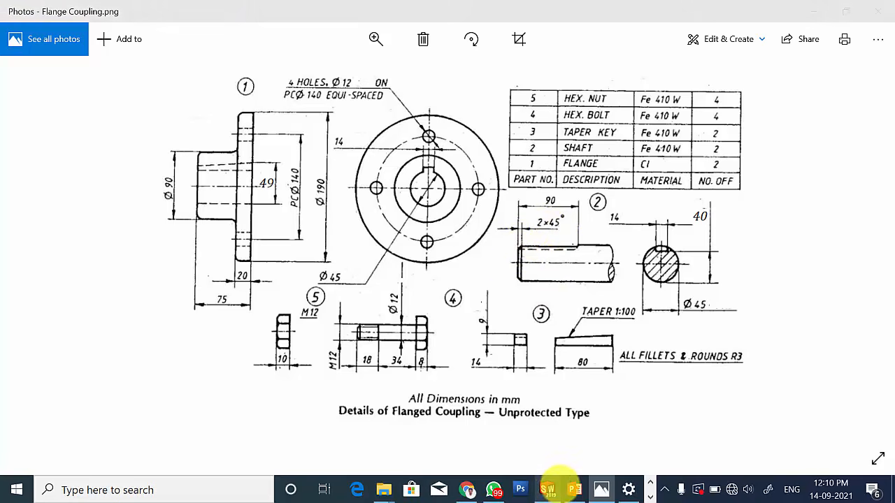
left_click(823, 11)
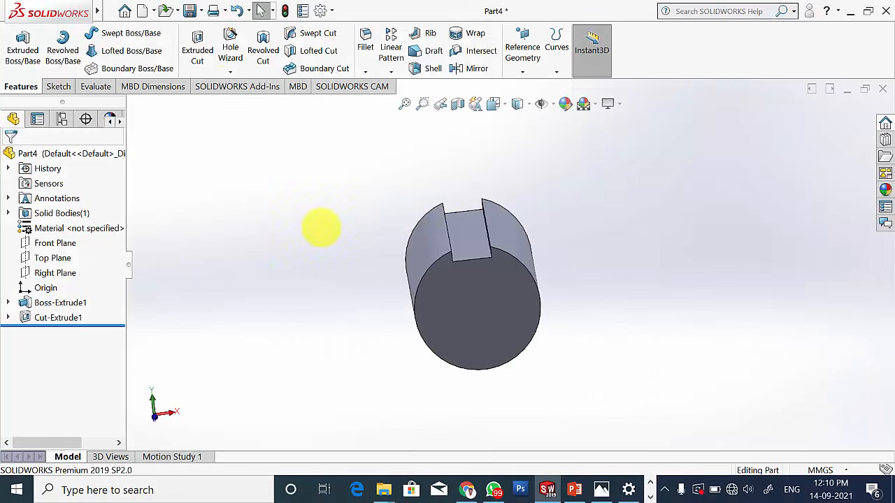
left_click(365, 71)
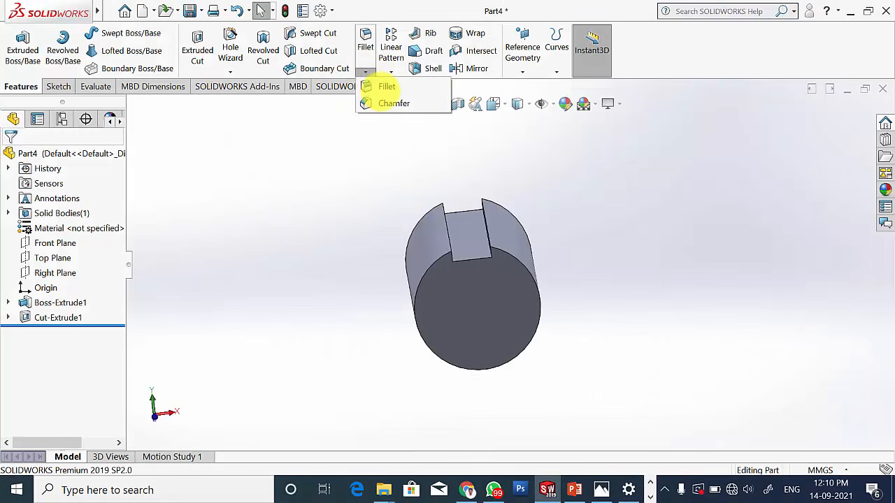
left_click(390, 104)
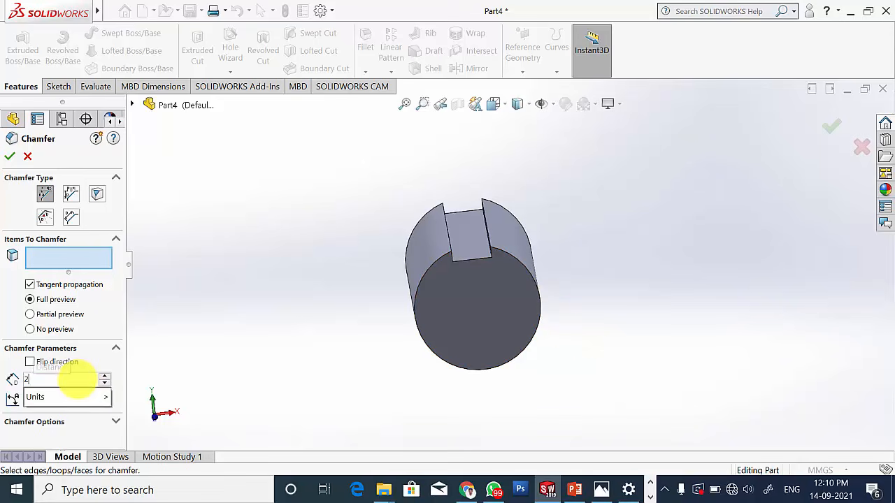
key("Return")
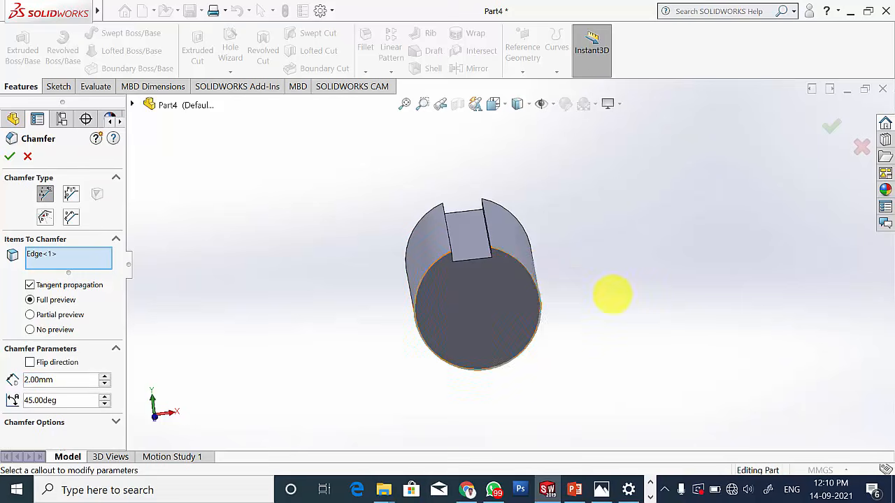
left_click(517, 273)
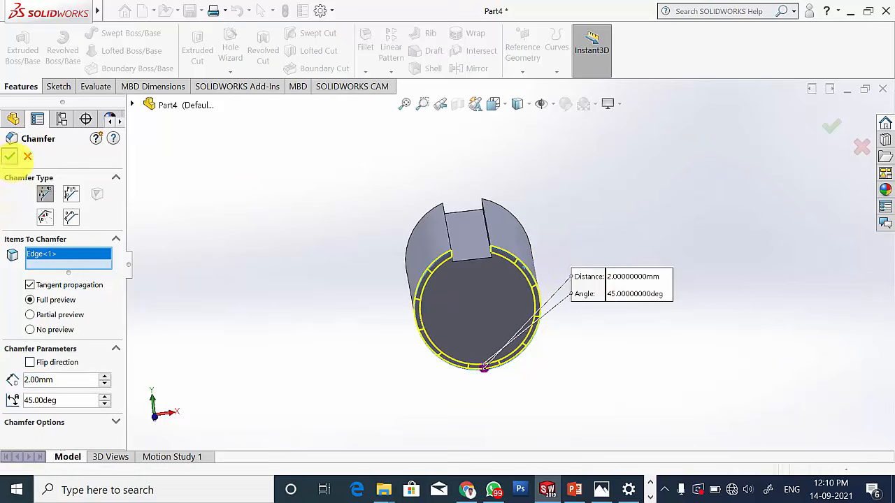
left_click(9, 156)
middle_click_drag(479, 284, 428, 292)
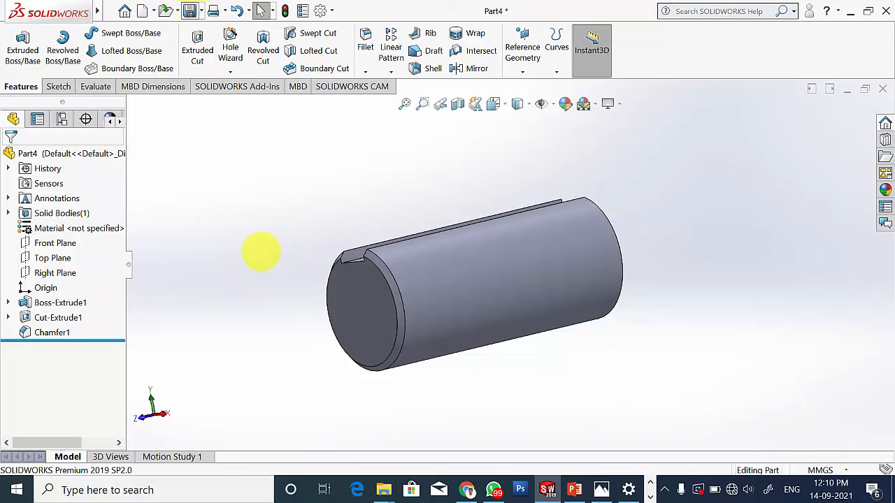
Save the part as "shaft" in the Flange folder and close it.
key("ctrl+s")
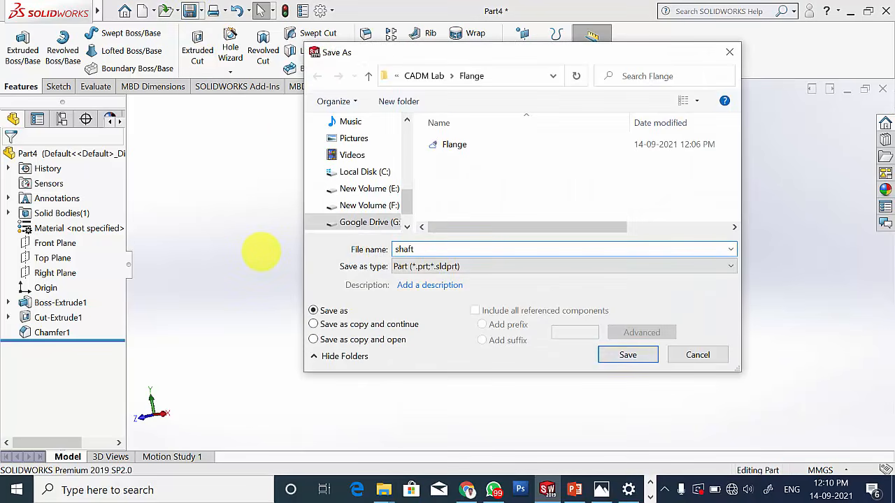
key("Return")
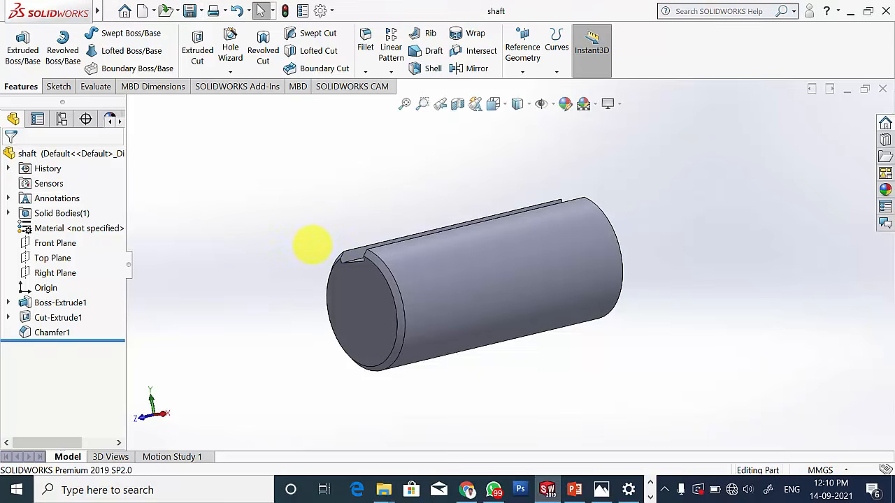
left_click(882, 89)
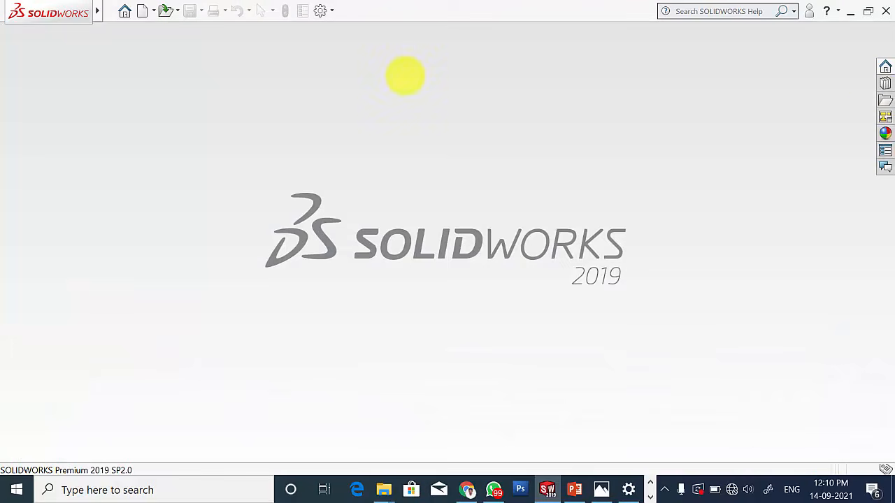
Check the taper key detail in the reference drawing and create a new part document.
left_click(601, 489)
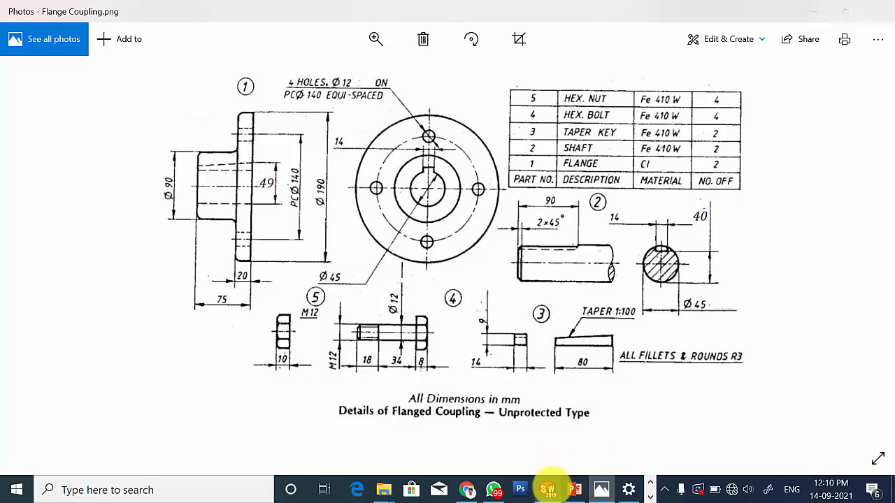
left_click(548, 486)
key("ctrl+n")
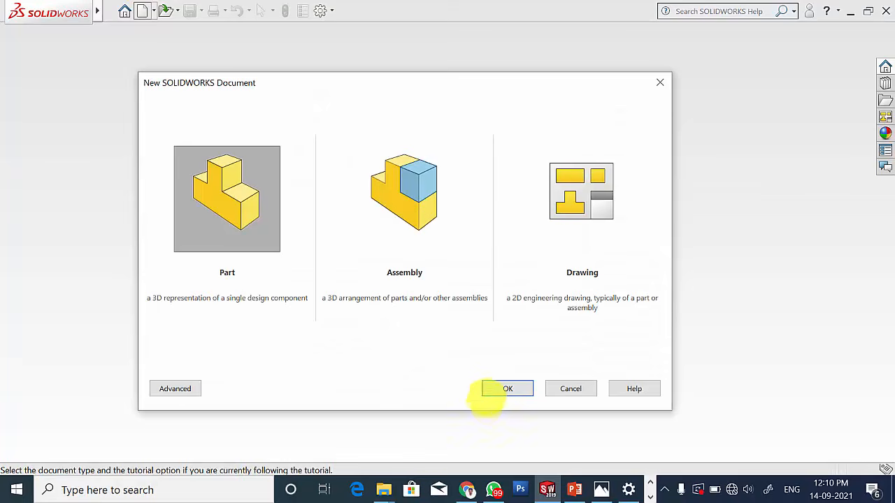
left_click(501, 390)
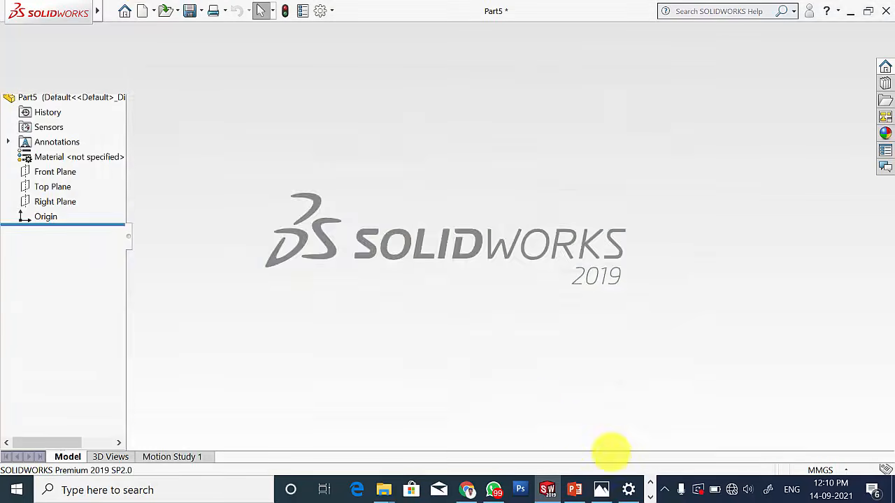
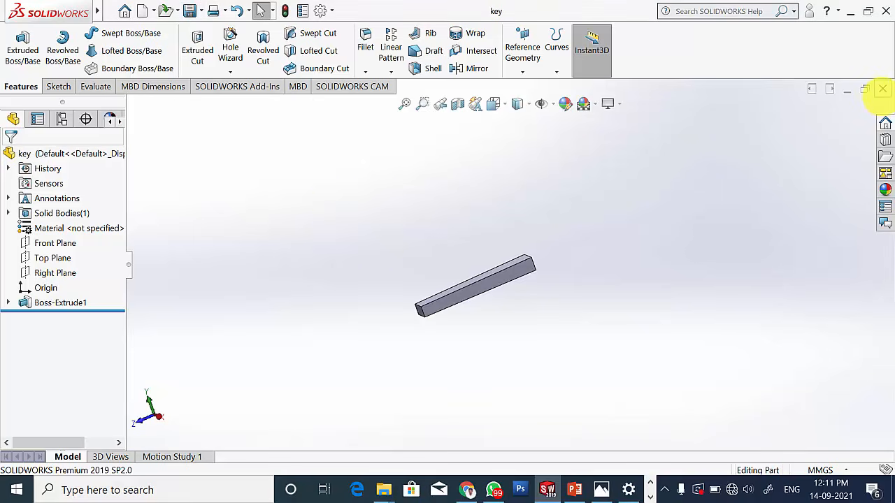
Close the key part and, after checking the hex bolt detail in the reference drawing, create a new part document.
left_click(882, 88)
left_click(601, 489)
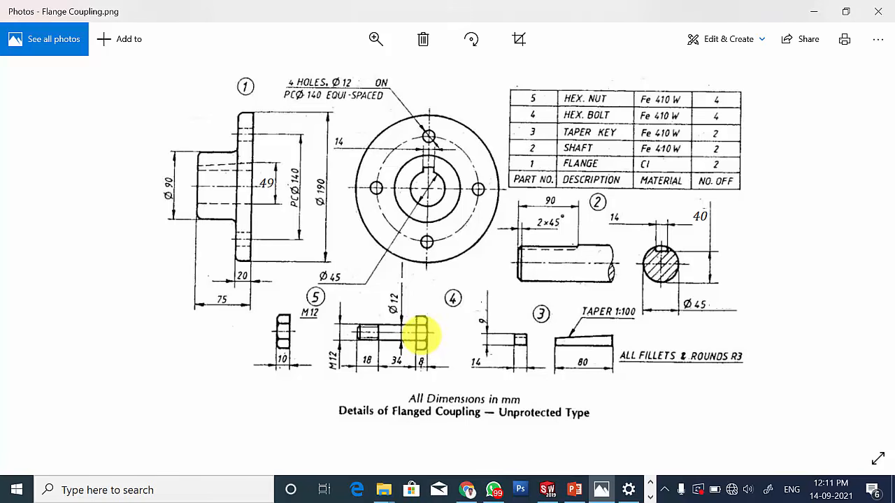
left_click(553, 487)
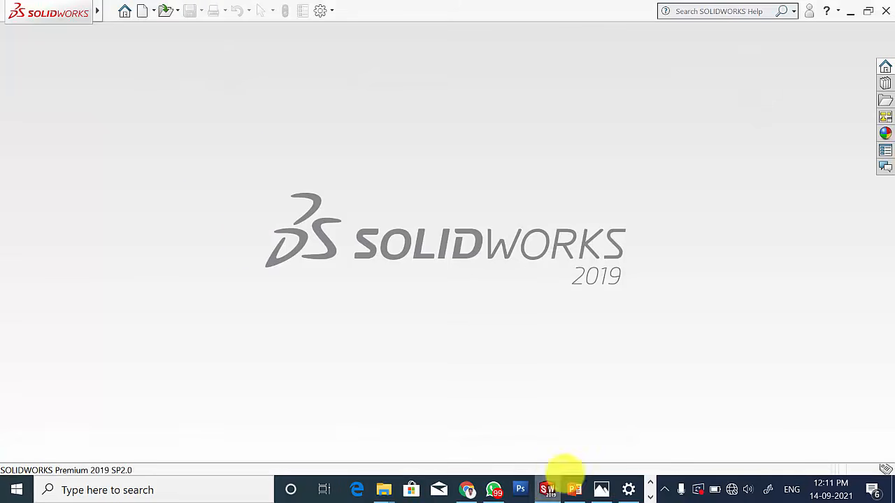
left_click(142, 12)
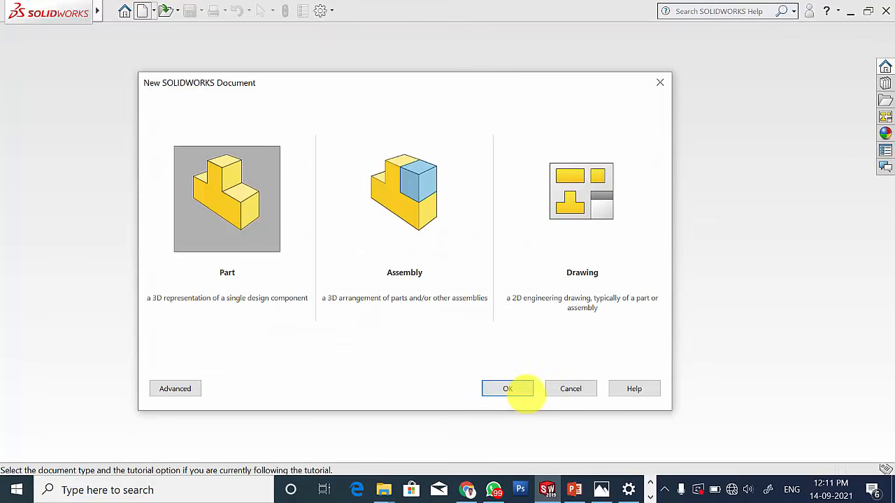
double_click(274, 256)
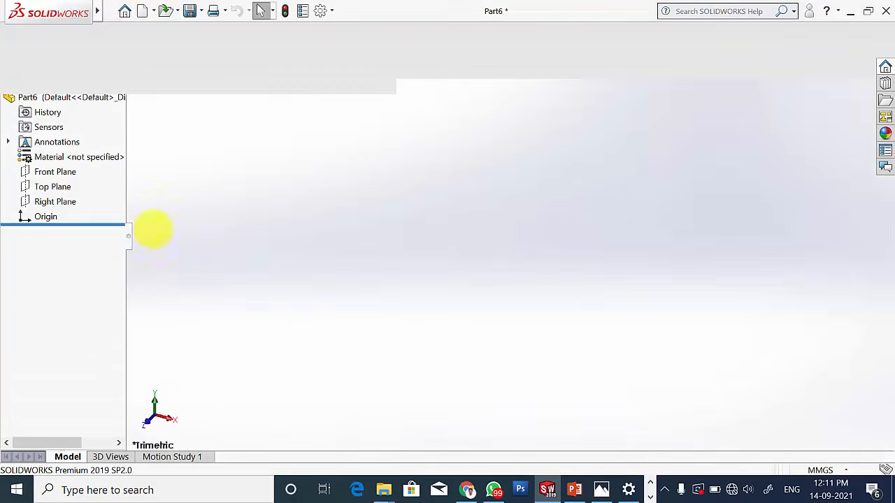
Sketch a circle of about 42 mm radius centred on the origin on the Front Plane.
left_click(55, 228)
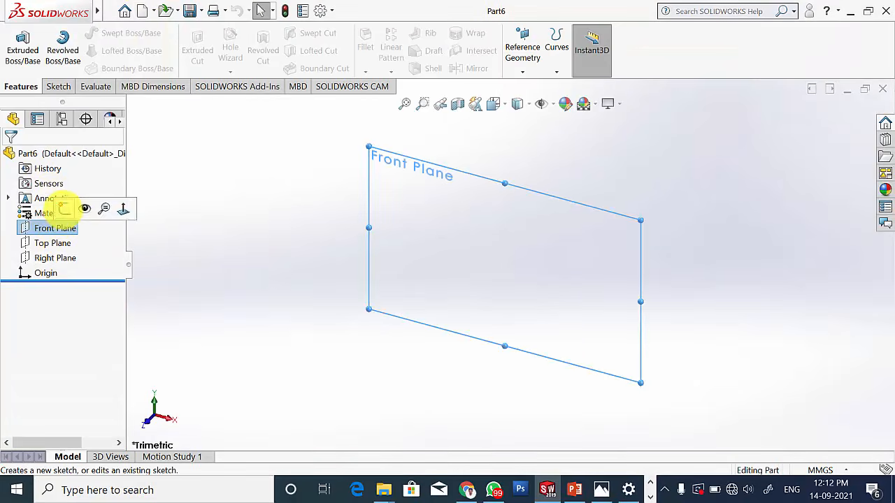
left_click(64, 207)
left_click(107, 33)
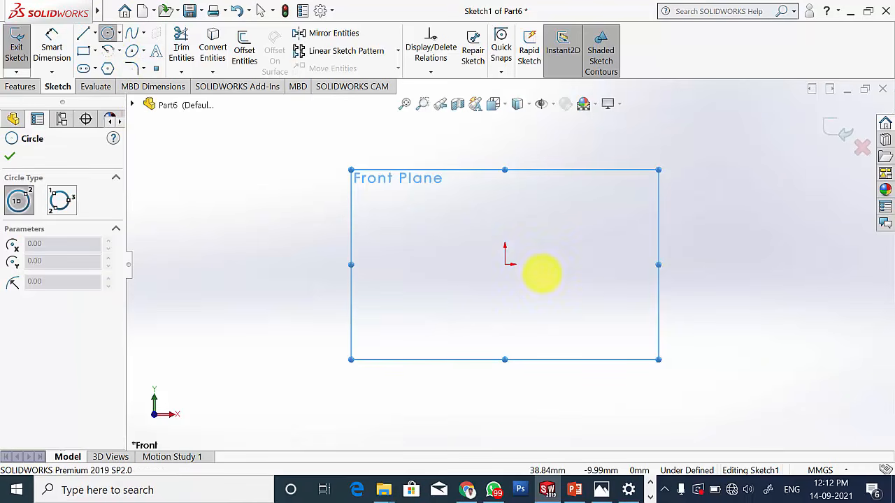
left_click(504, 263)
left_click(565, 225)
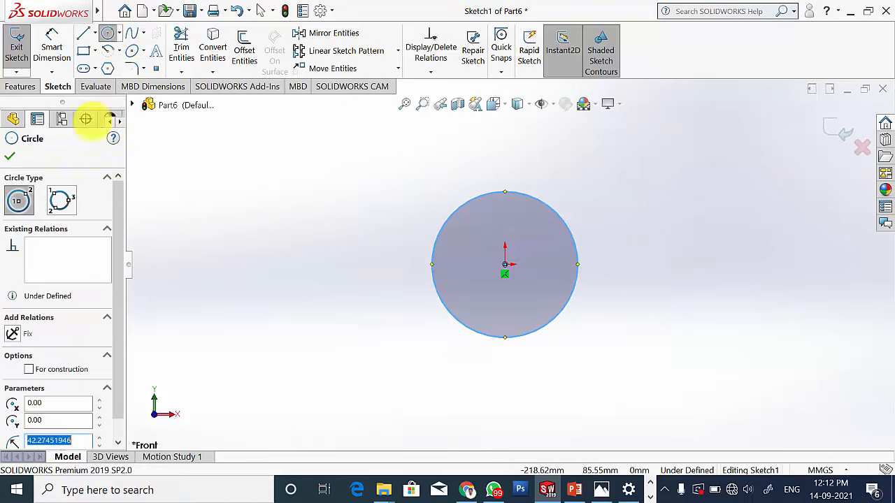
left_click(13, 120)
Dimension the circle's diameter as 12 mm.
left_click(51, 47)
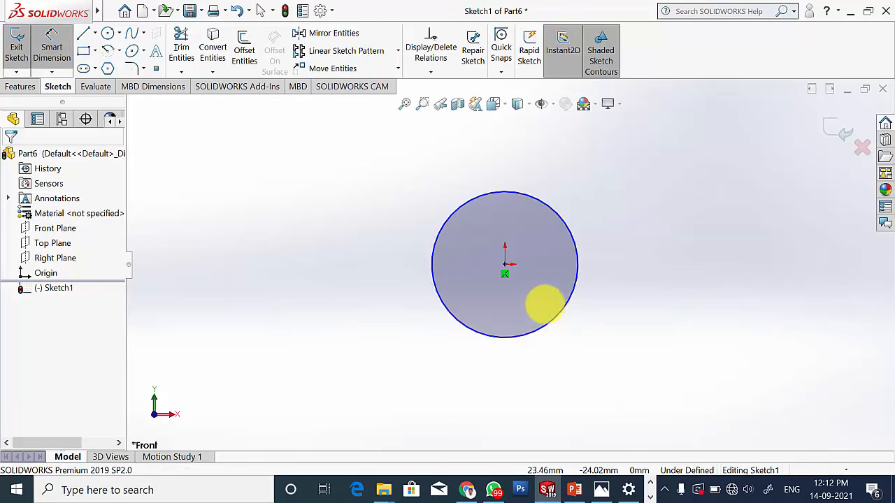
left_click(565, 304)
left_click(693, 256)
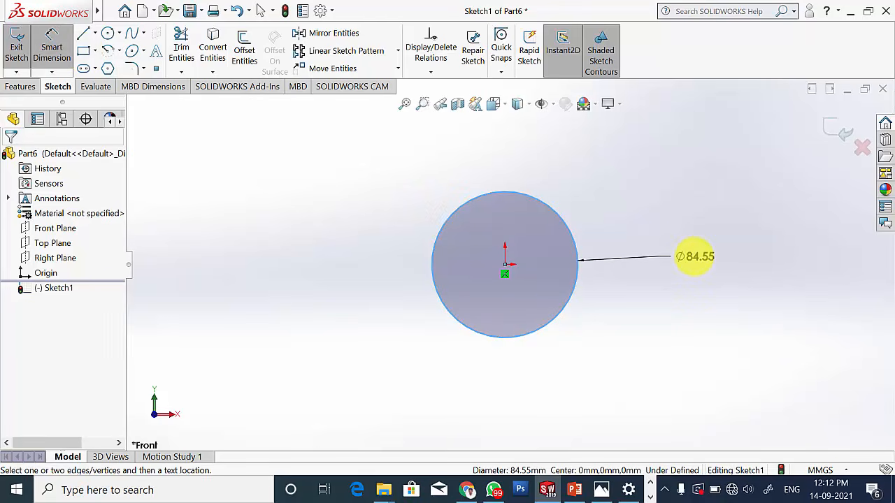
type("12")
key("Return")
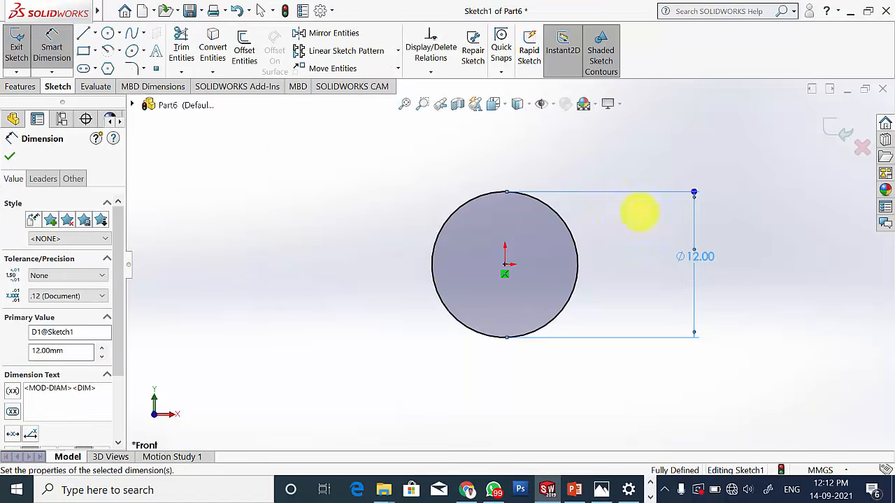
left_click(10, 156)
Extrude the circle 52 mm as the bolt shank, taking the length from the hex bolt detail in the reference drawing.
left_click(21, 86)
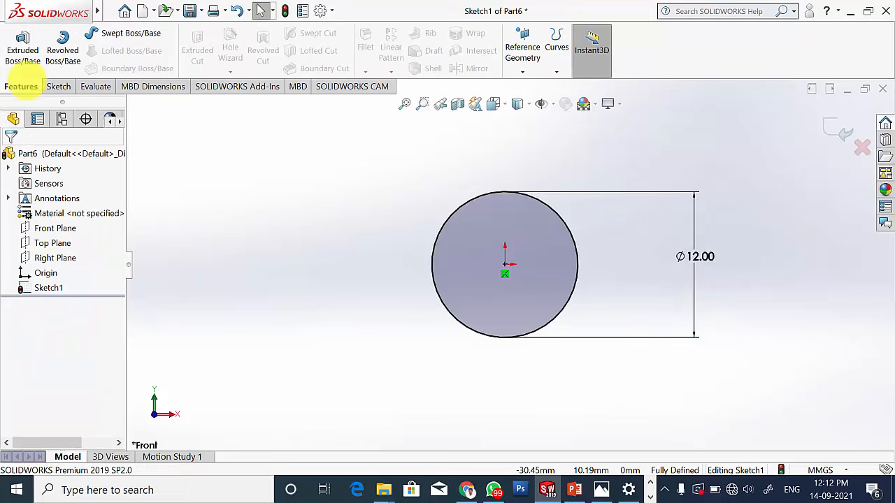
left_click(22, 49)
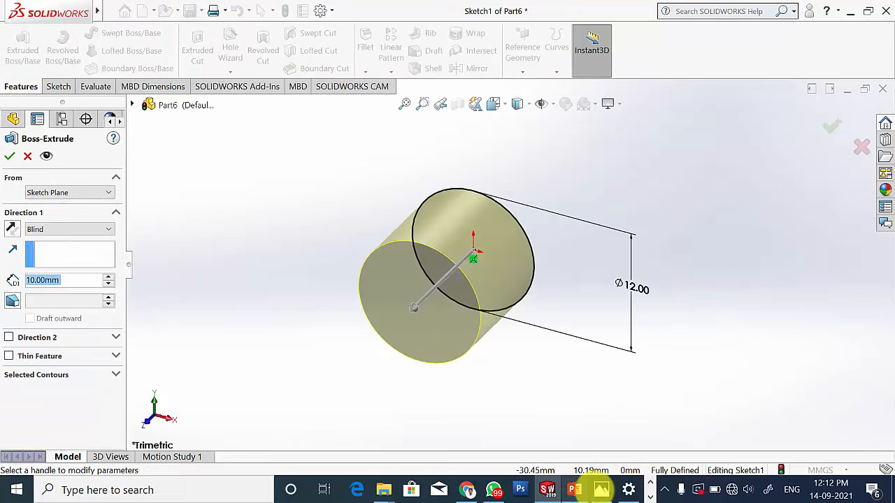
left_click(601, 490)
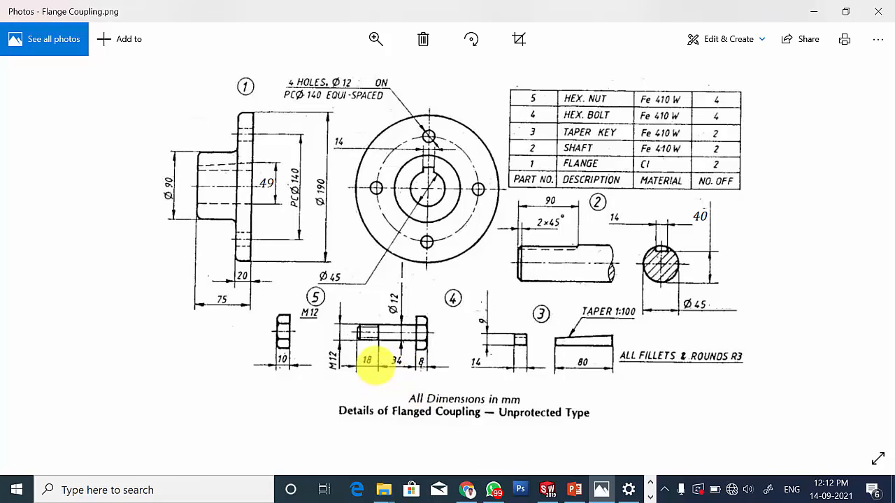
key("alt+Tab")
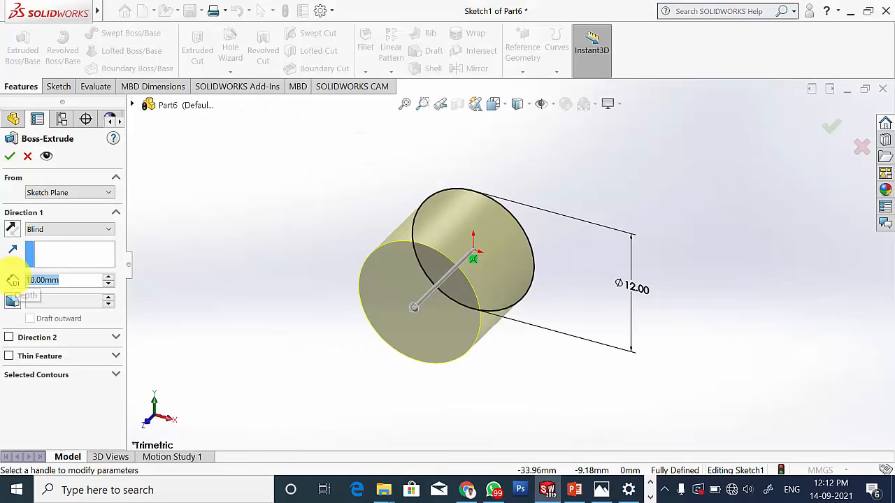
type("52")
key("Return")
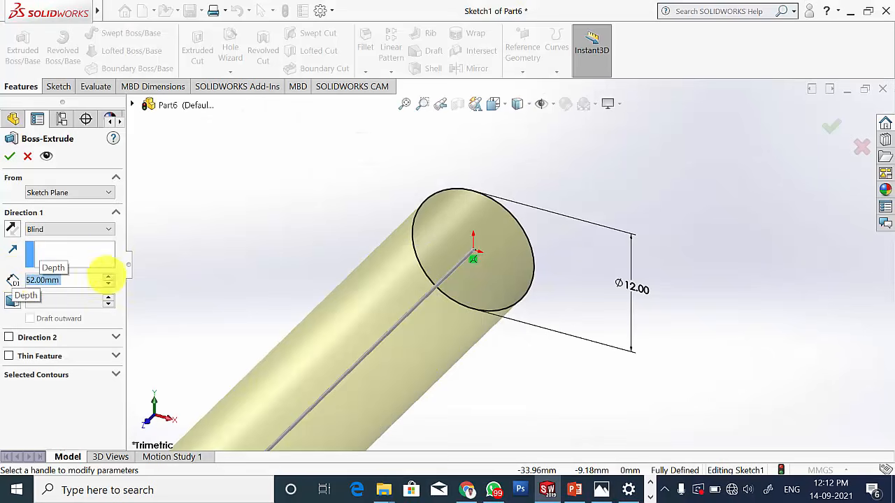
left_click(9, 156)
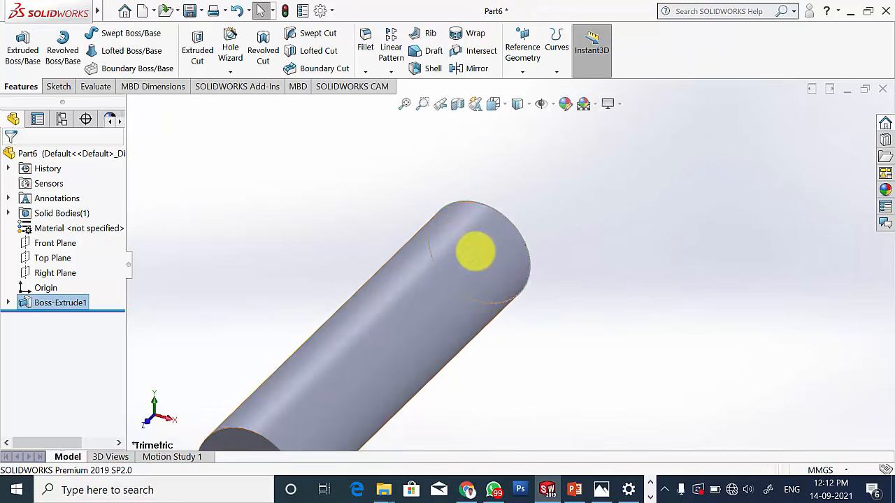
Sketch a six-sided polygon centred on the origin on the shank's front end face, with an inscribed circle about 17.8 mm in diameter.
scroll(533, 344, "up", 3)
left_click(388, 367)
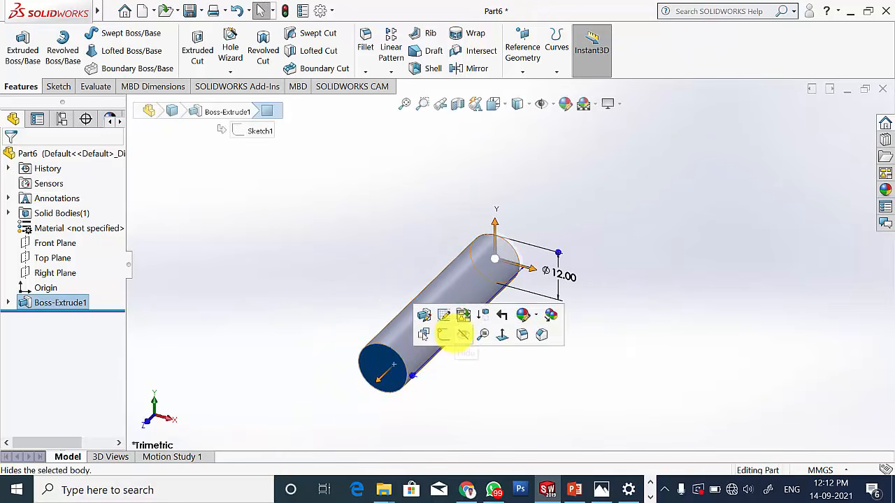
left_click(445, 331)
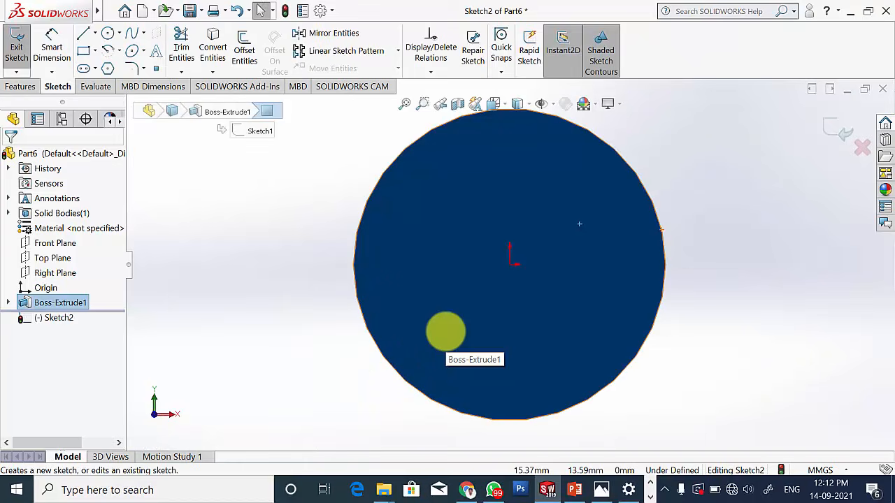
scroll(577, 345, "up", 3)
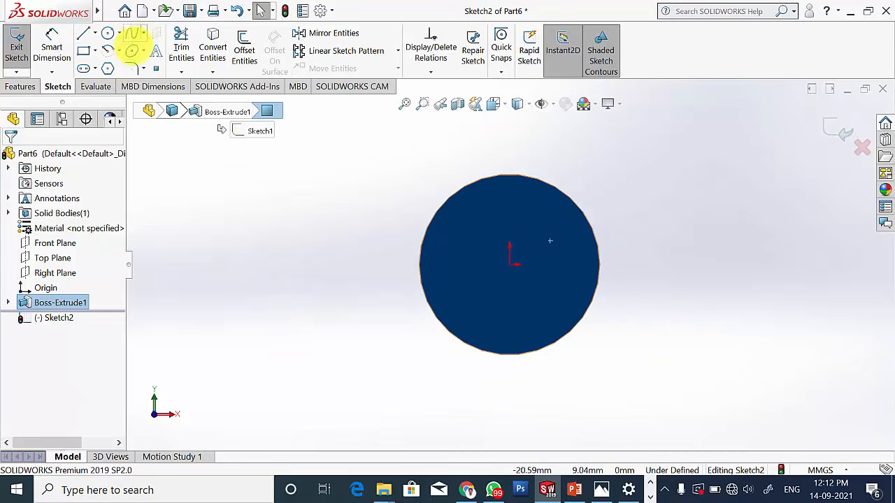
left_click(107, 67)
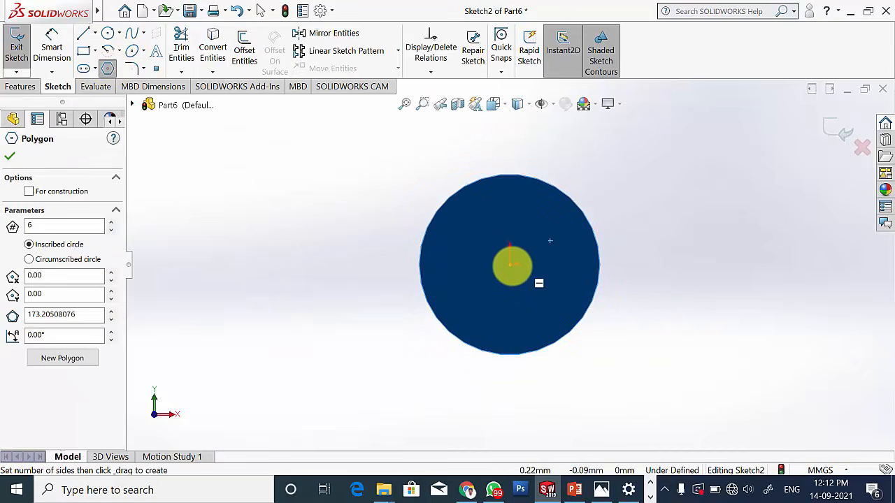
left_click(510, 265)
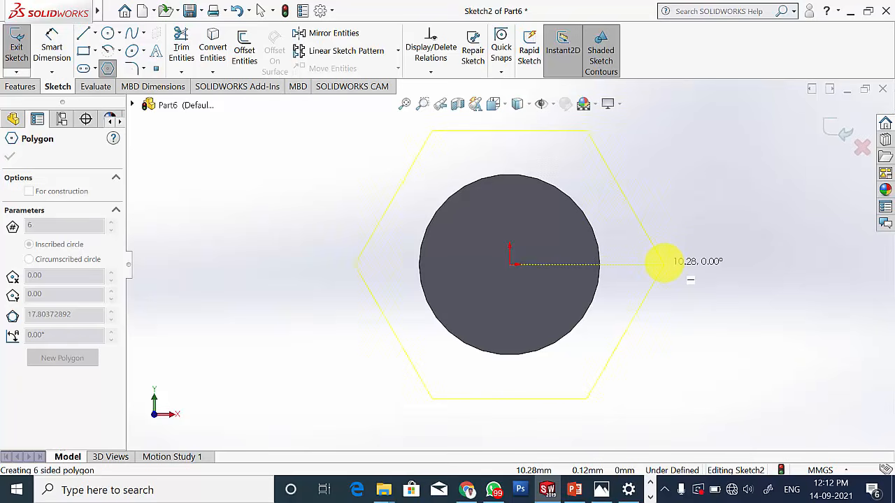
left_click(665, 264)
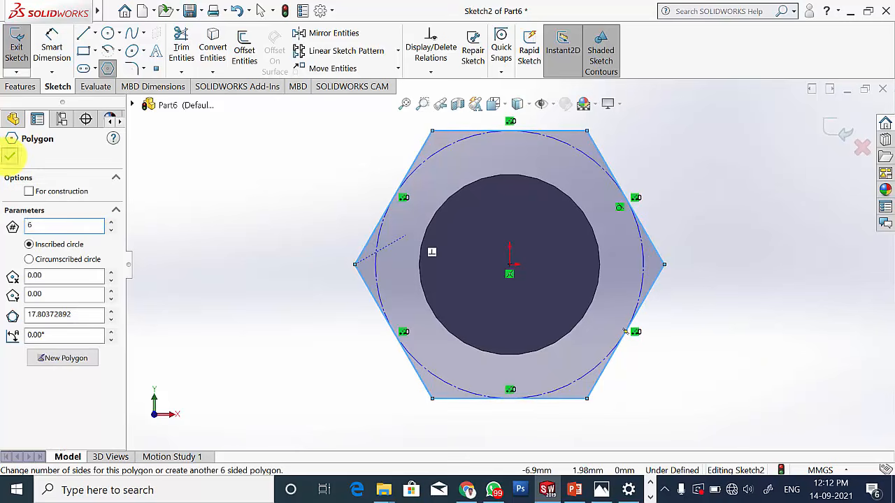
left_click(10, 157)
Check the bolt head in the reference drawing and dimension the hexagon's inscribed circle to 16 mm diameter.
left_click(600, 489)
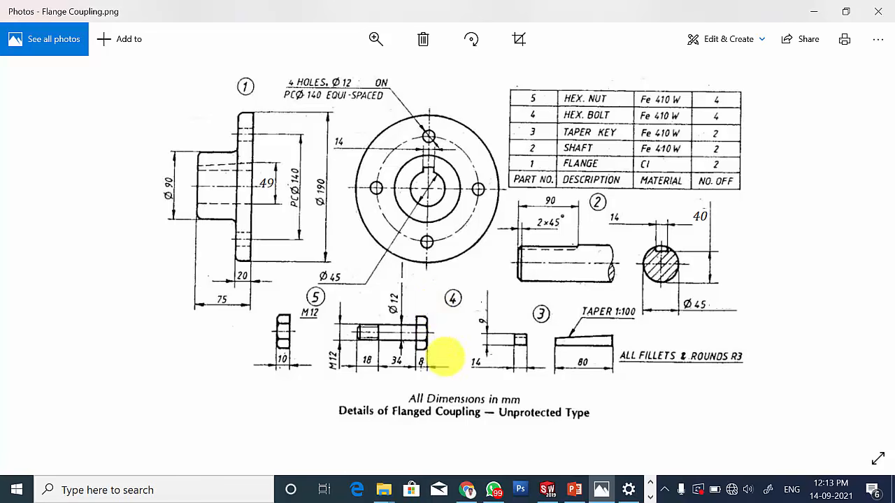
left_click(546, 488)
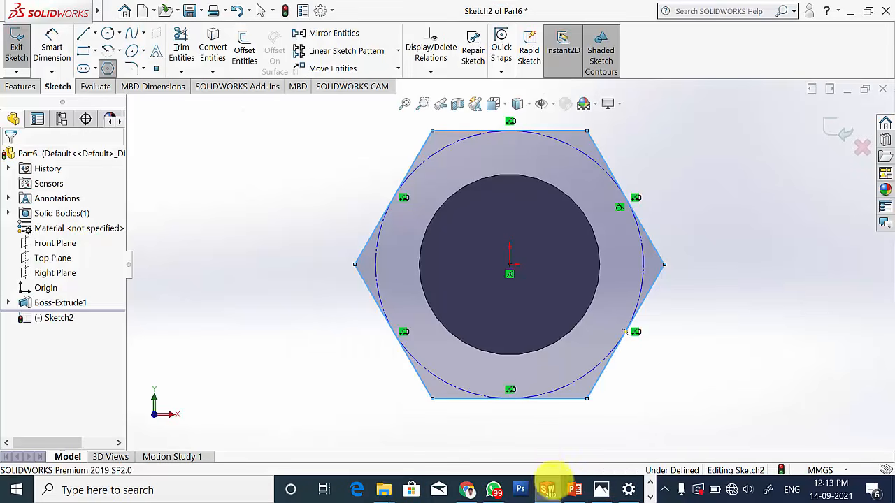
left_click(51, 47)
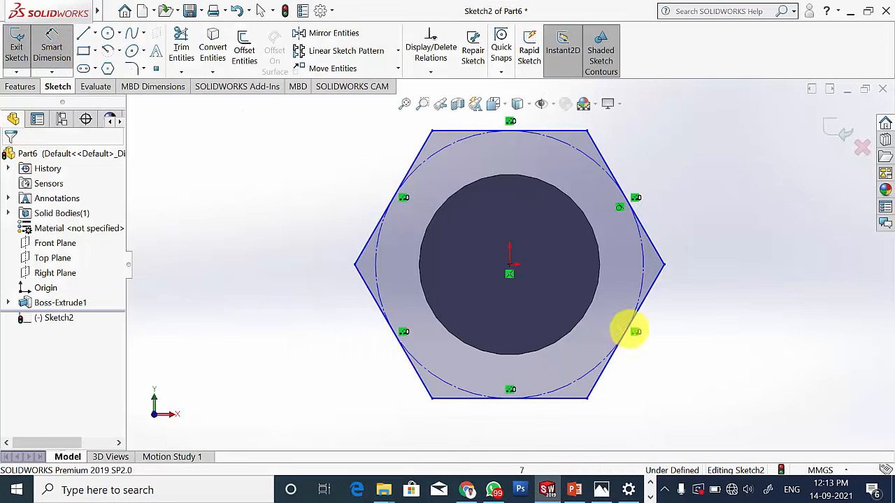
left_click(634, 281)
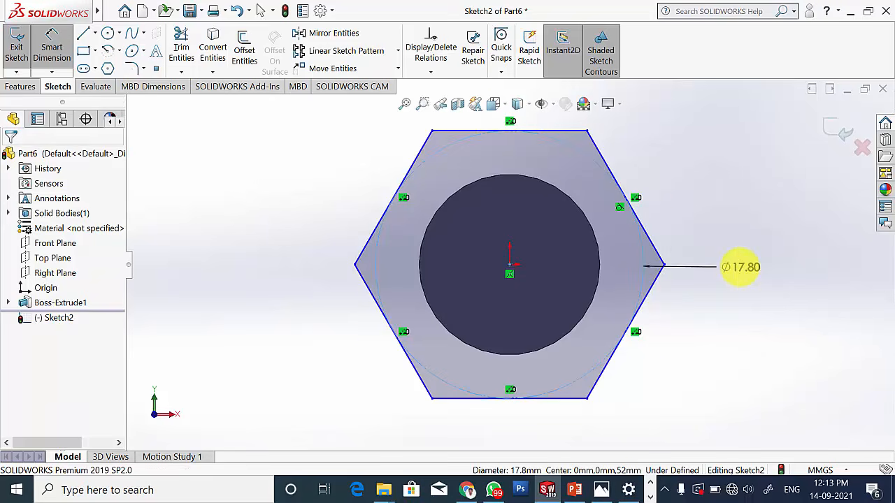
left_click(741, 267)
type("16")
key("Return")
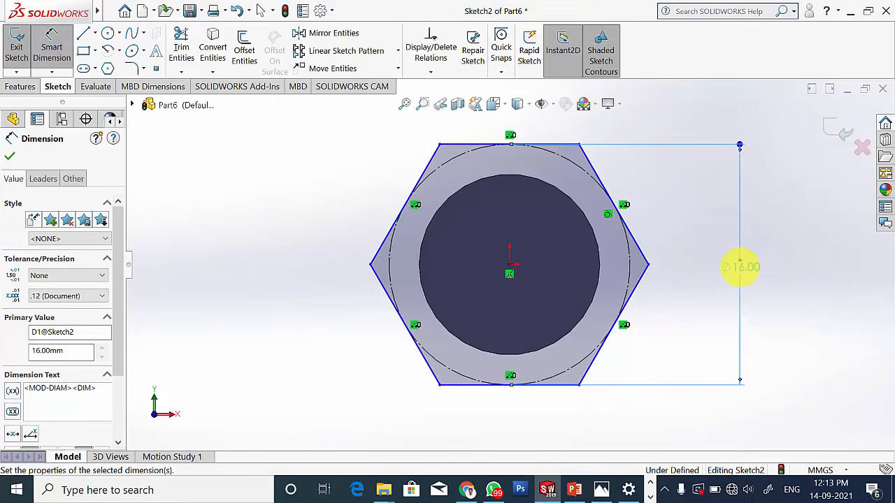
left_click(9, 156)
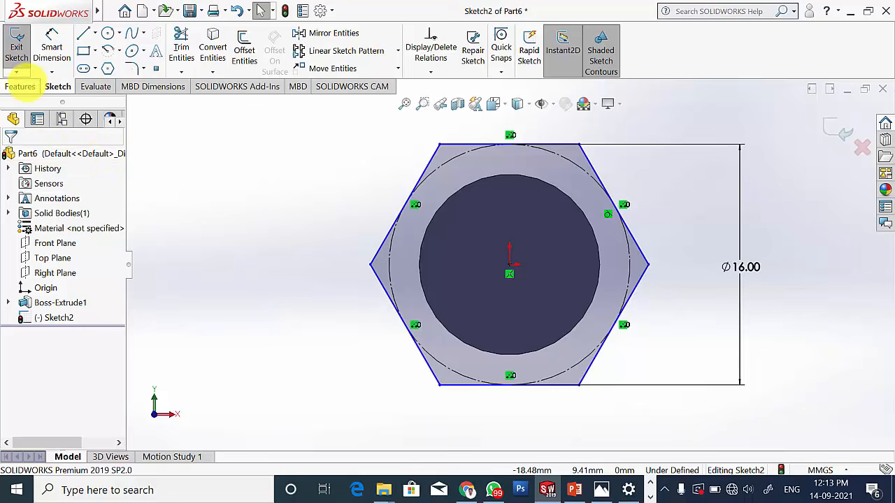
Extrude the hexagon 8 mm as the bolt head, checking the head thickness in the reference drawing.
left_click(20, 86)
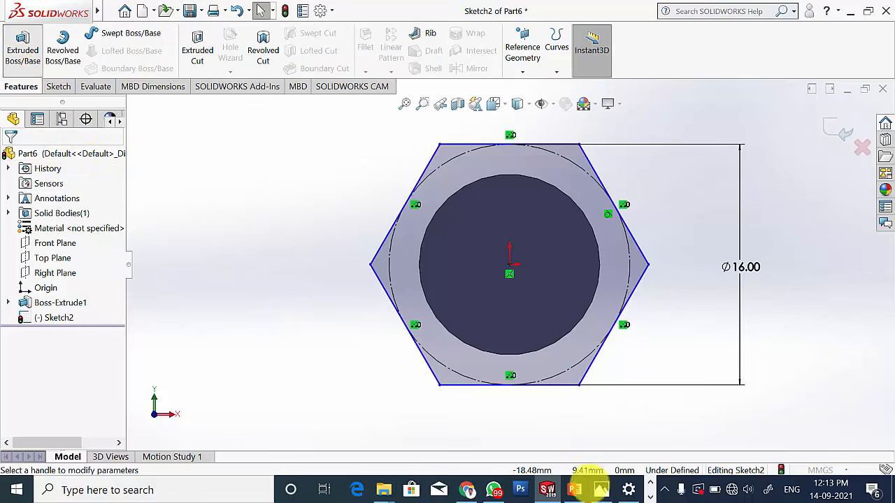
left_click(577, 489)
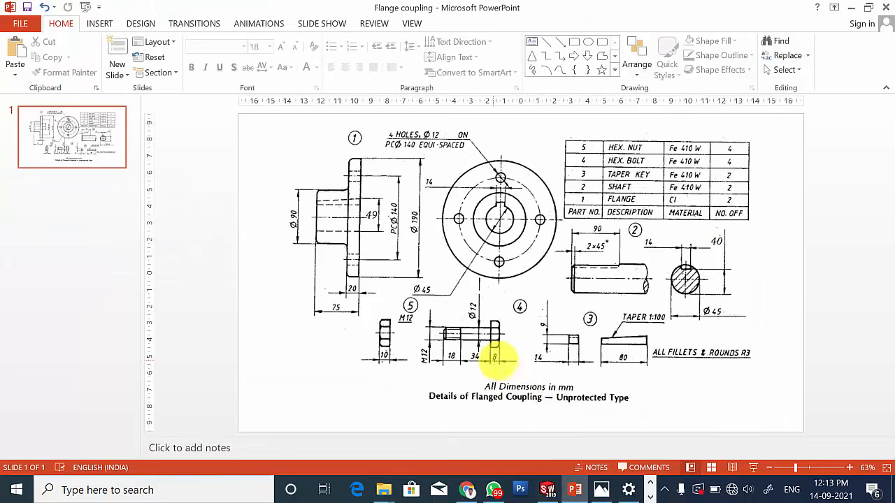
left_click(549, 489)
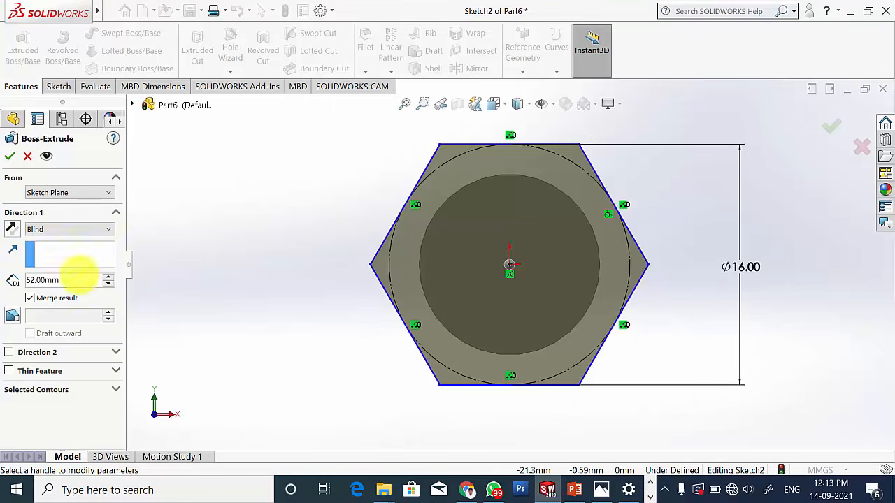
left_click_drag(60, 279, 10, 279)
type("8")
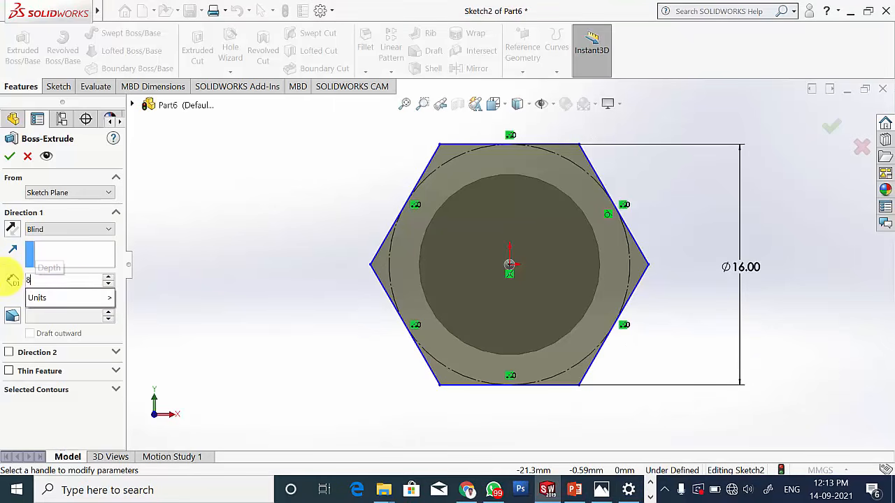
key("Return")
left_click(9, 156)
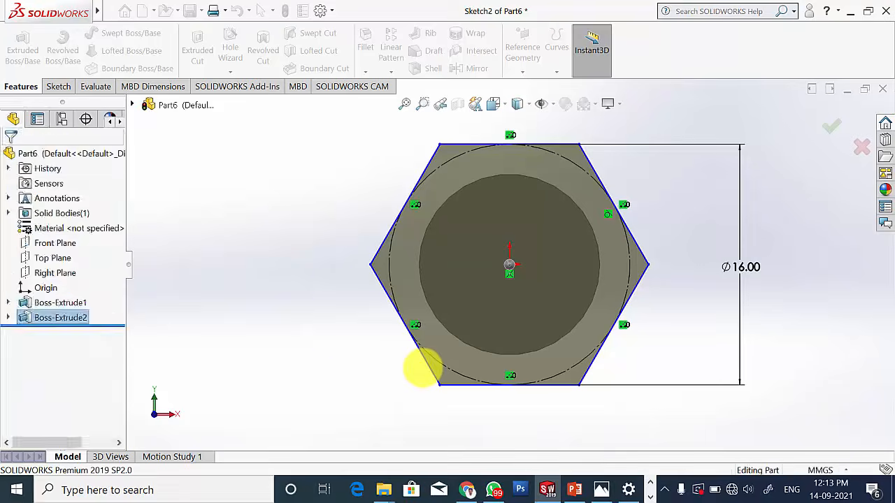
Check the length of the threaded portion in the hex bolt detail of the reference drawing.
scroll(431, 329, "up", 5)
middle_click_drag(538, 320, 469, 344)
left_click(407, 404)
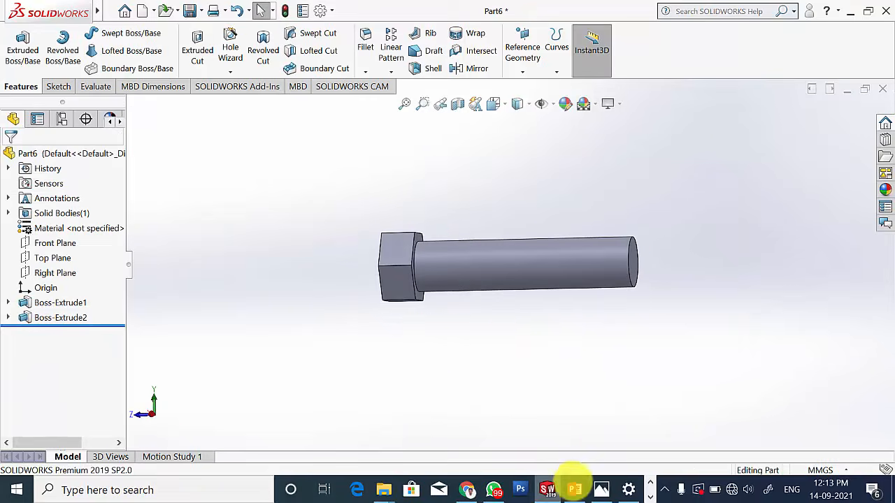
left_click(599, 489)
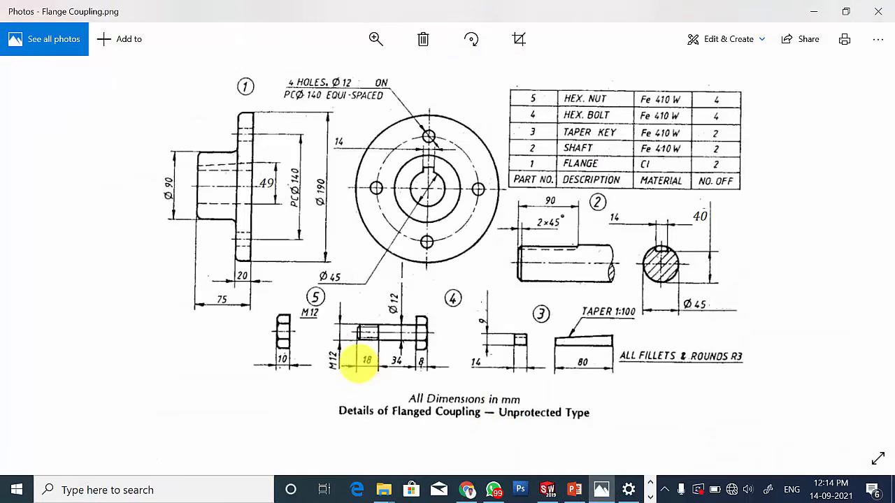
left_click(546, 489)
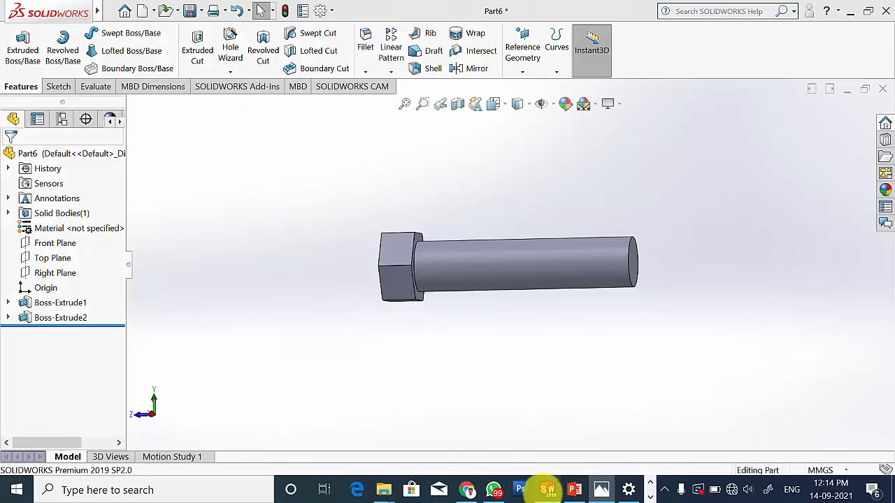
Start a thread from the circular edge at the shank's free end with a blind depth of 18 mm.
middle_click_drag(622, 279, 539, 345)
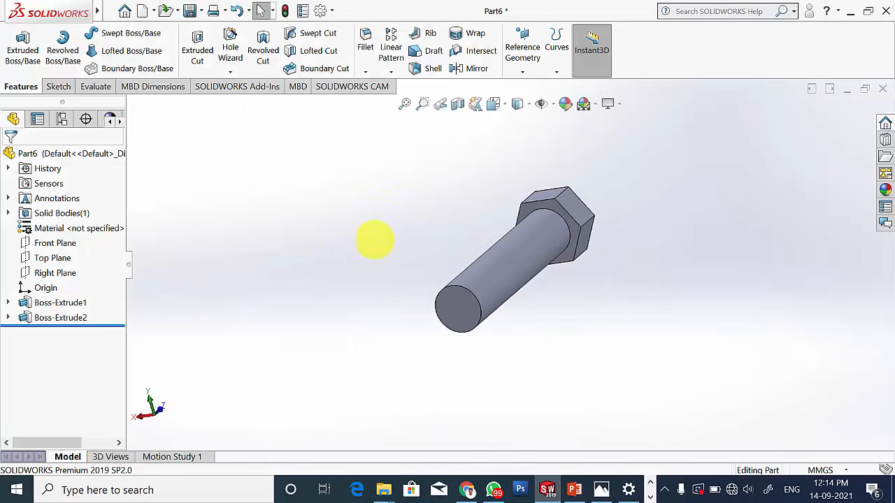
middle_click_drag(378, 229, 383, 235)
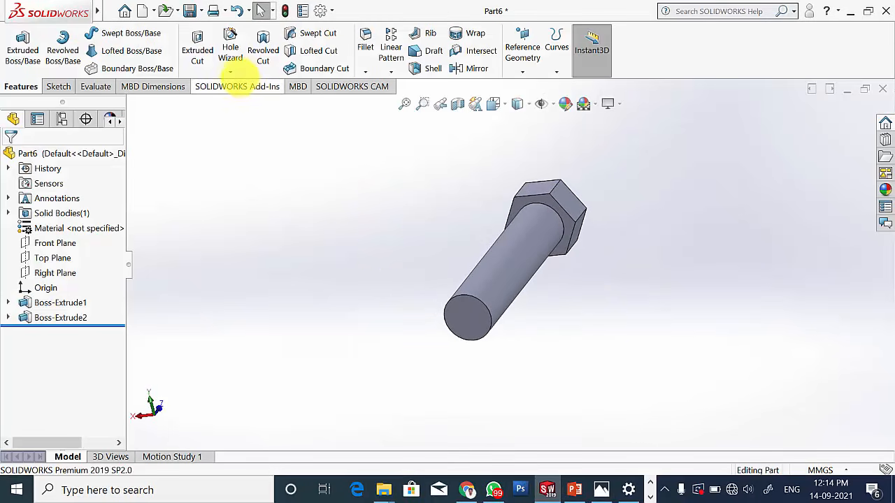
left_click(230, 71)
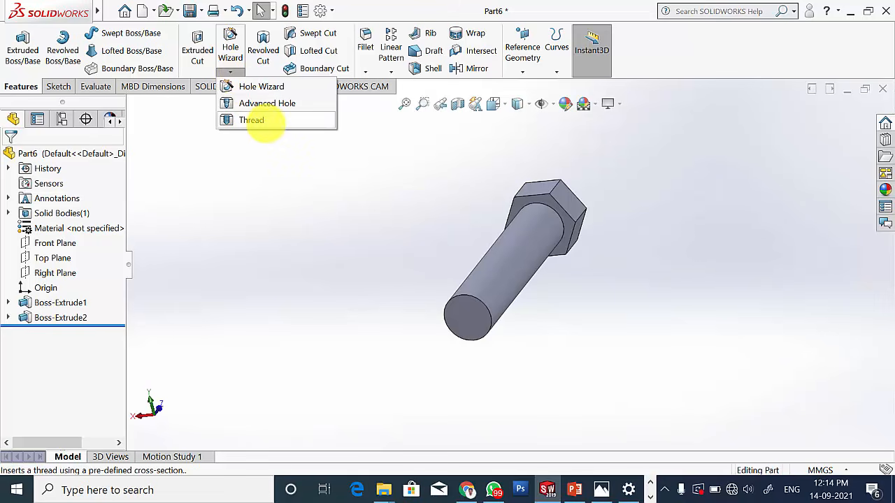
left_click(252, 120)
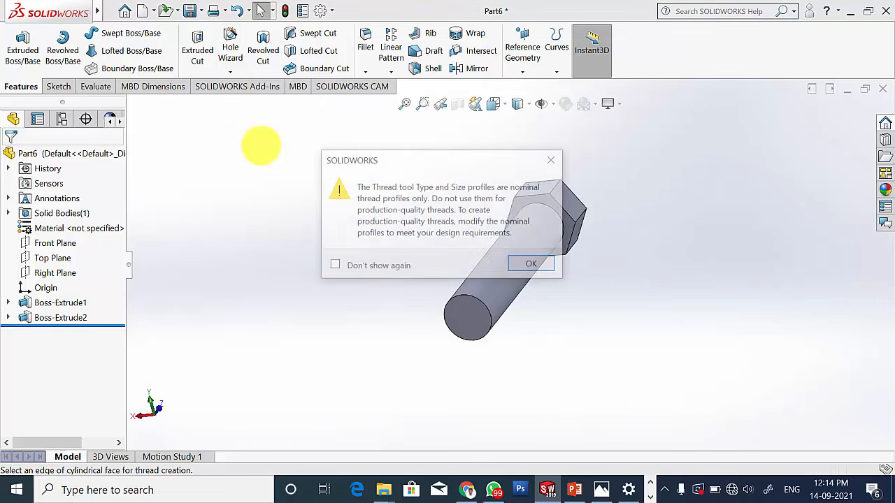
left_click(532, 265)
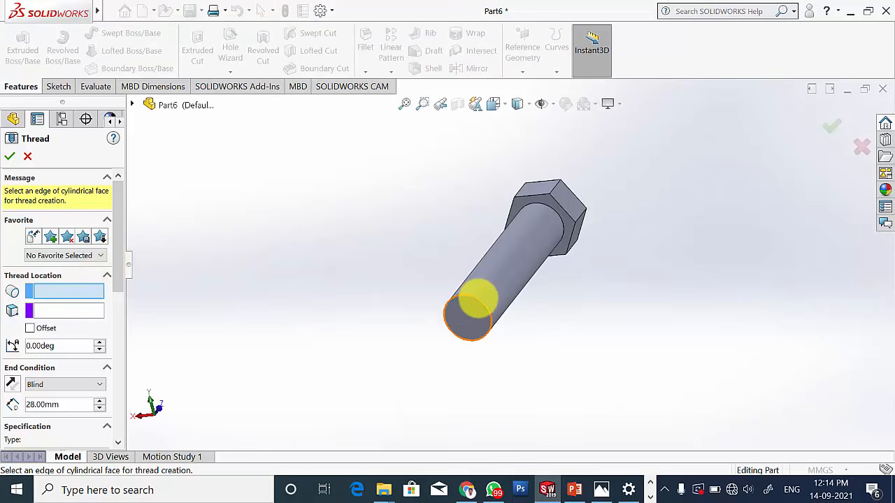
left_click(477, 300)
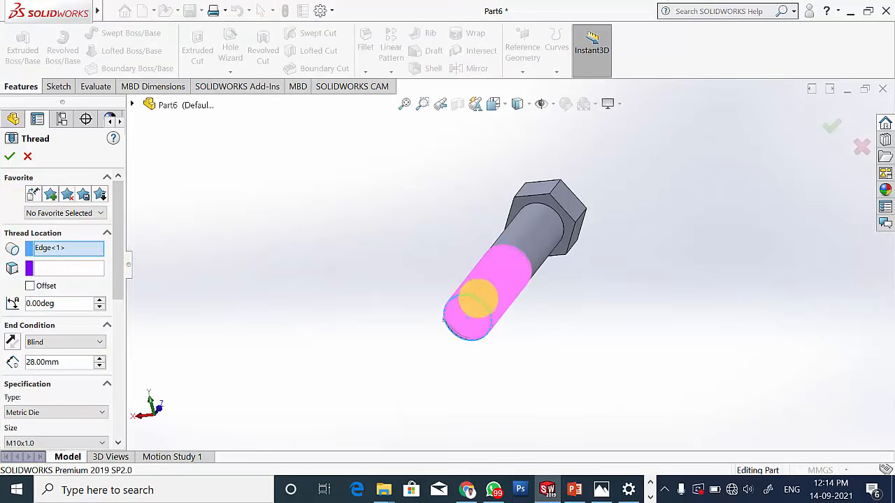
left_click_drag(122, 248, 40, 278)
left_click(77, 278)
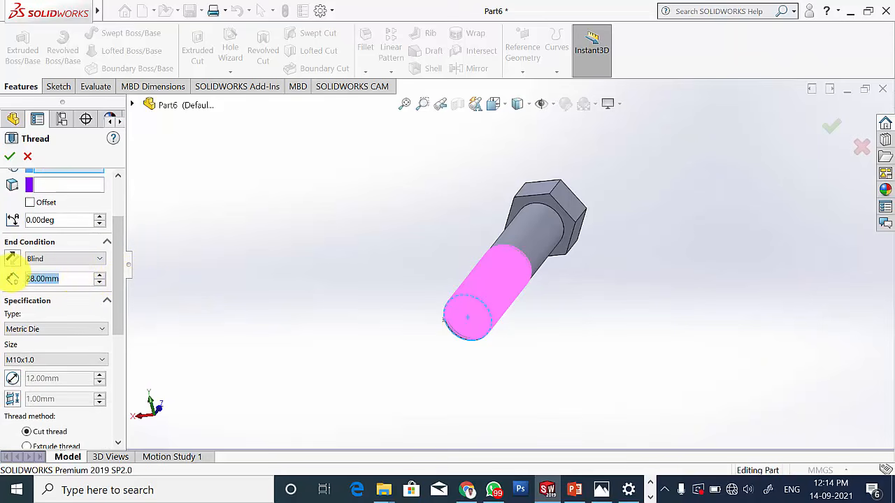
type("18")
key("Return")
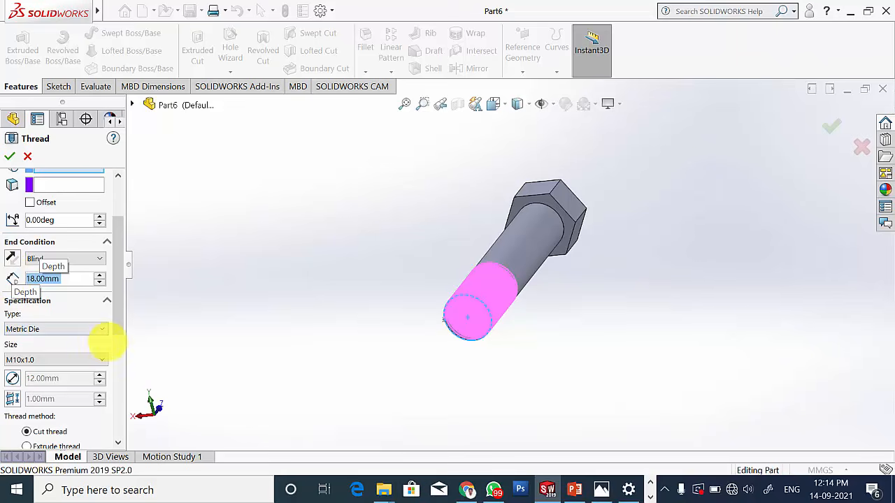
Set the Metric Die thread size to M12x1.5, trim it with the start and end faces, and create the cut thread.
left_click(102, 360)
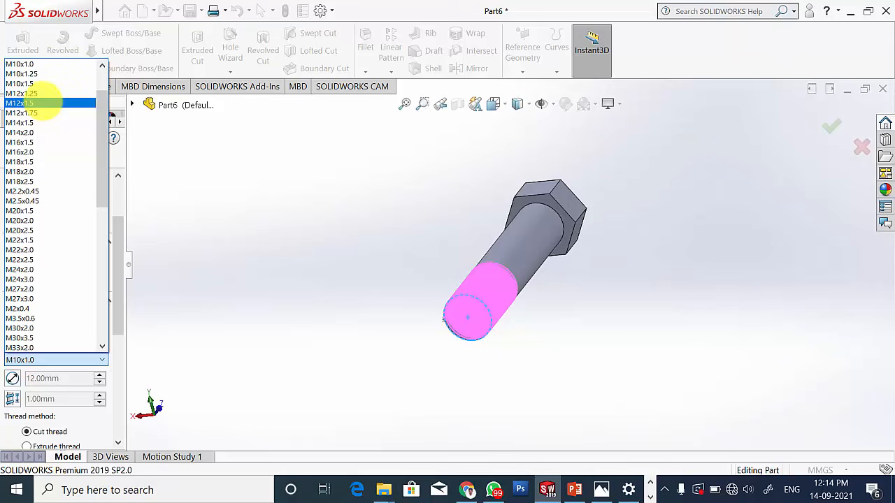
left_click(35, 103)
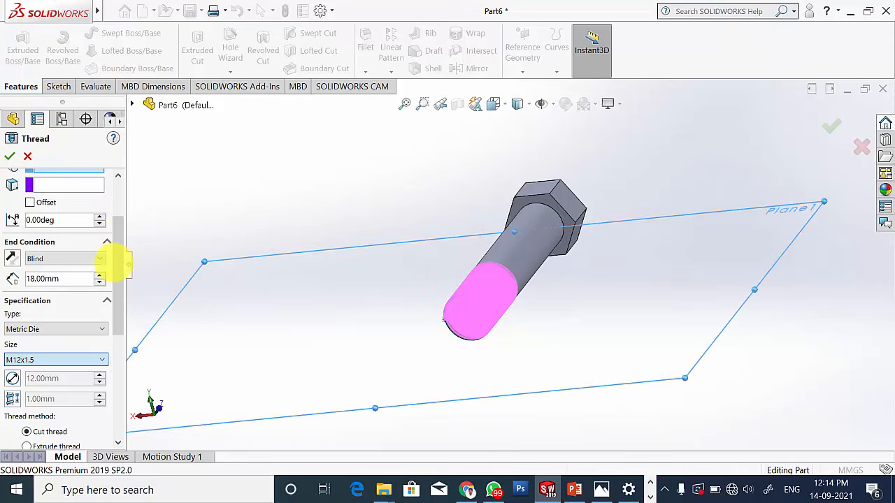
left_click_drag(122, 240, 120, 342)
left_click(56, 356)
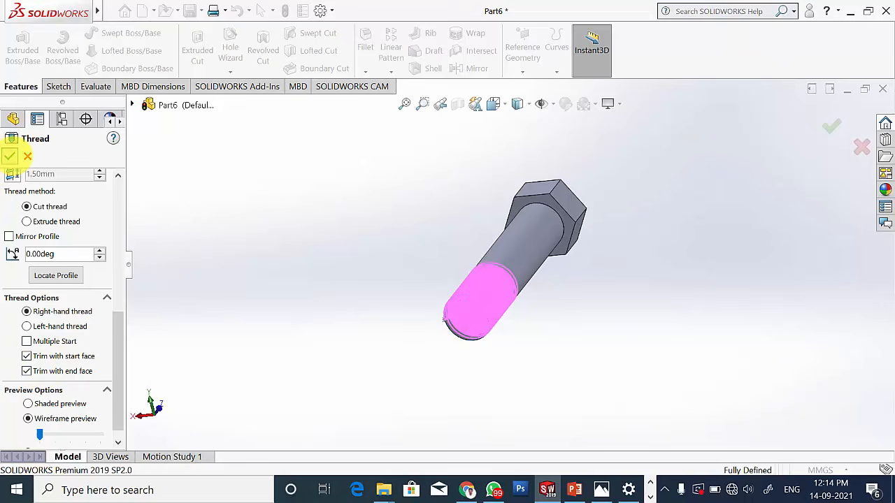
left_click(9, 156)
middle_click_drag(359, 263, 470, 286)
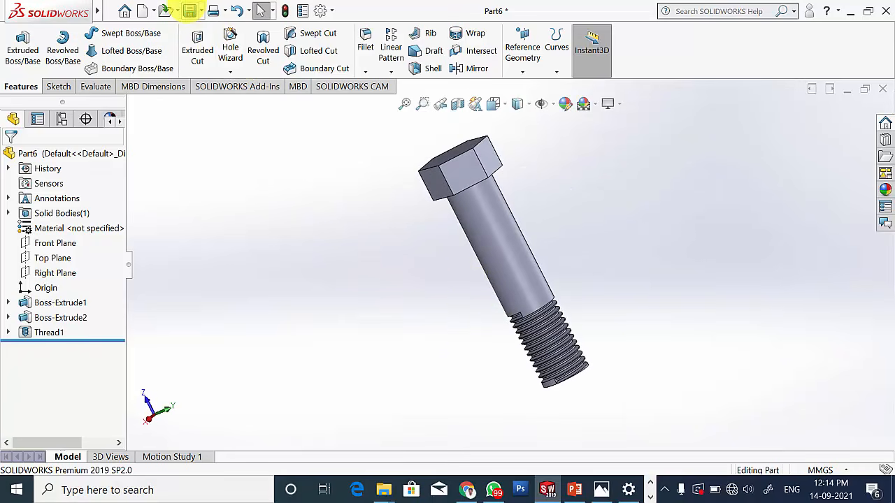
Save the part as bolt in the Flange folder and close it.
left_click(189, 11)
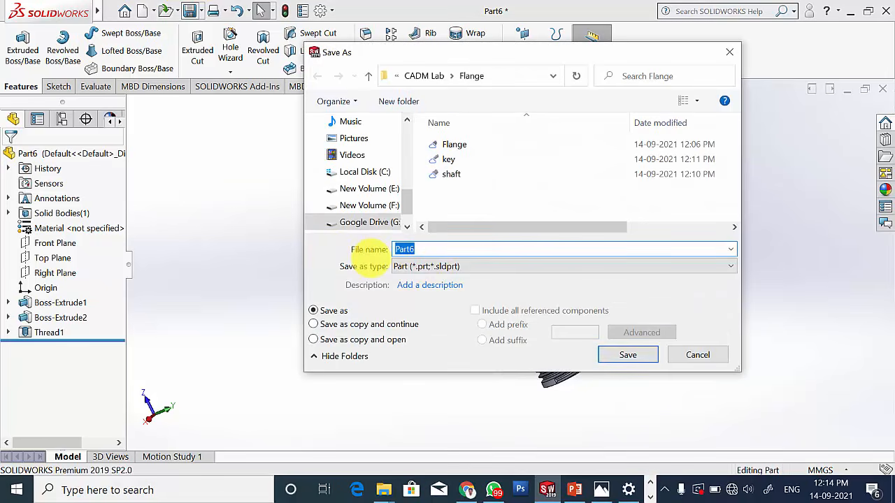
key("Return")
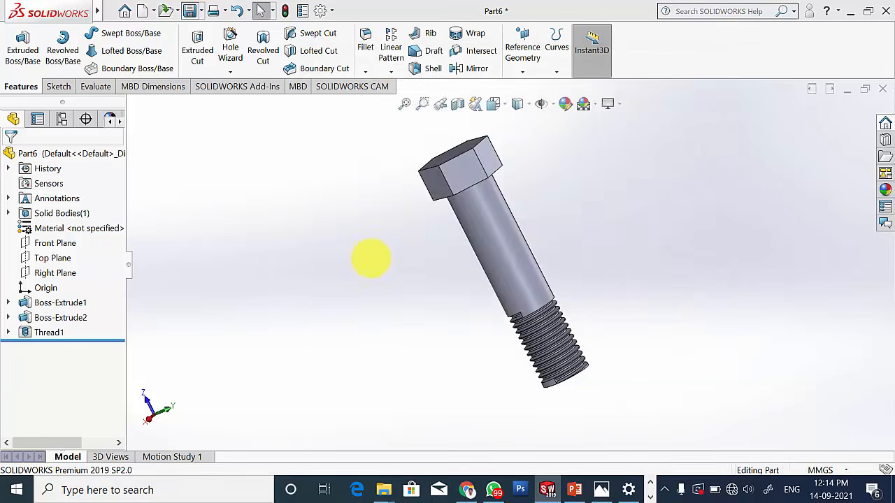
left_click(401, 194)
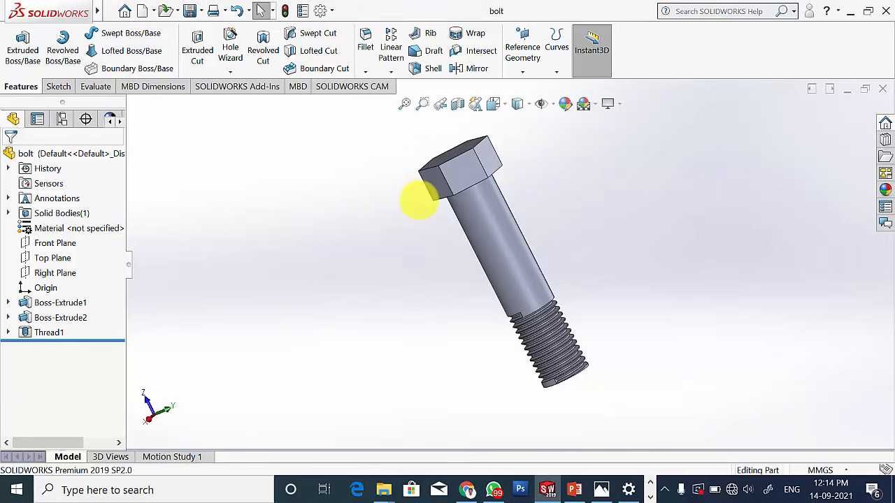
left_click(882, 88)
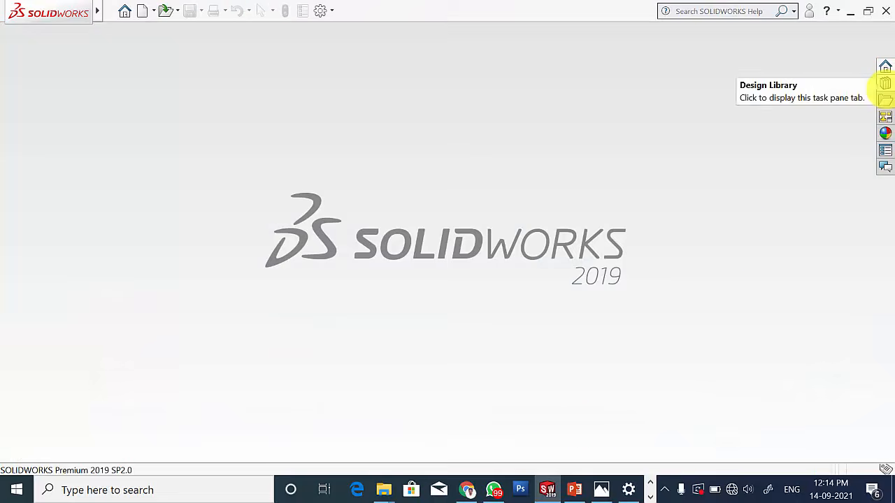
Check the hex nut detail in the reference drawing.
left_click(601, 489)
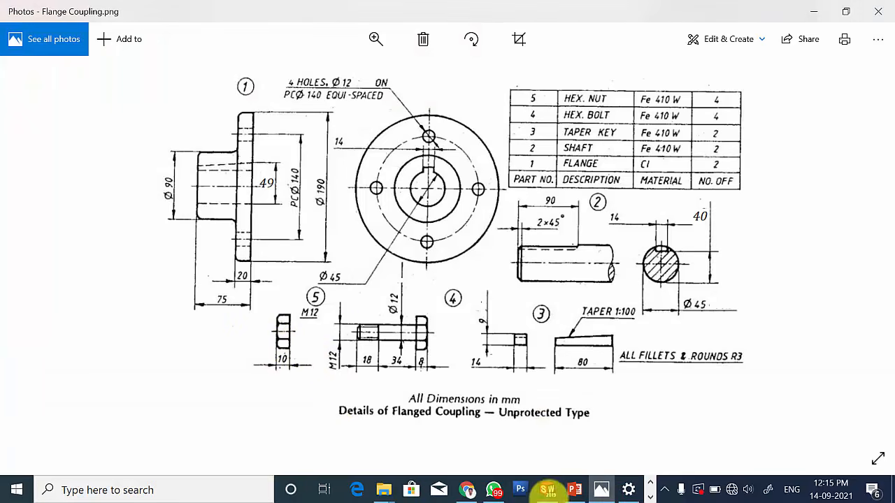
left_click(547, 489)
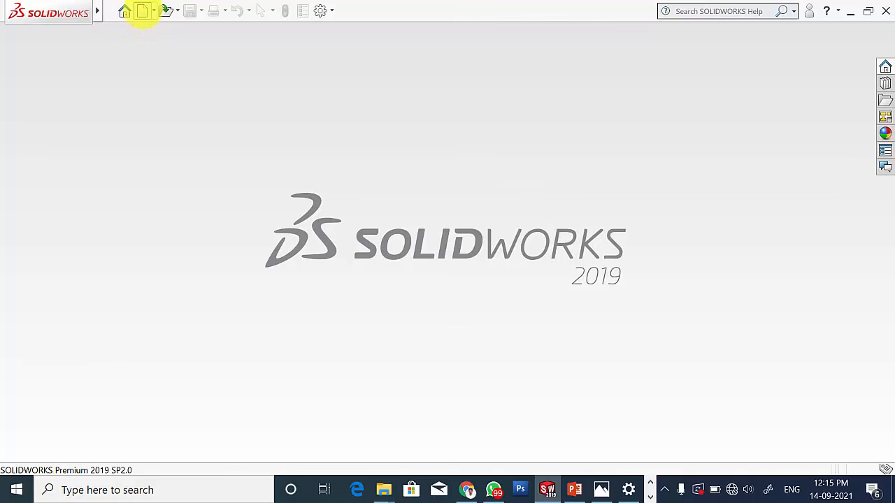
Create a new part document and start a sketch on the Front Plane.
left_click(142, 10)
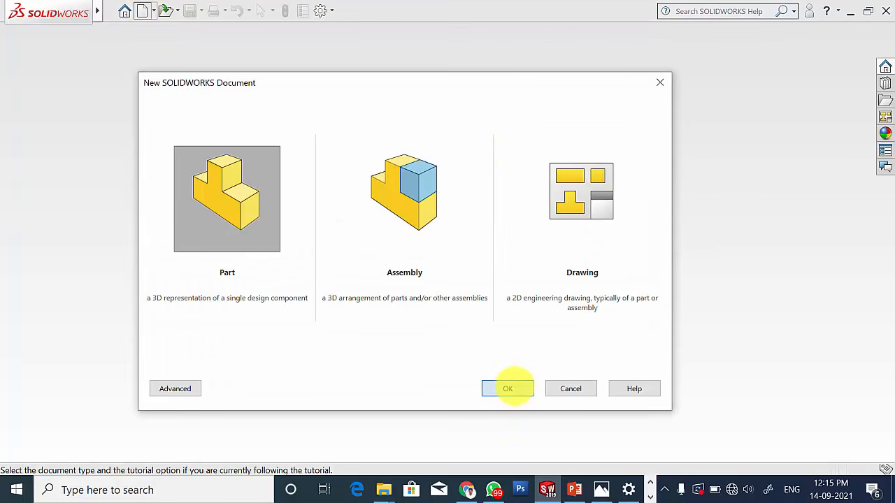
left_click(512, 388)
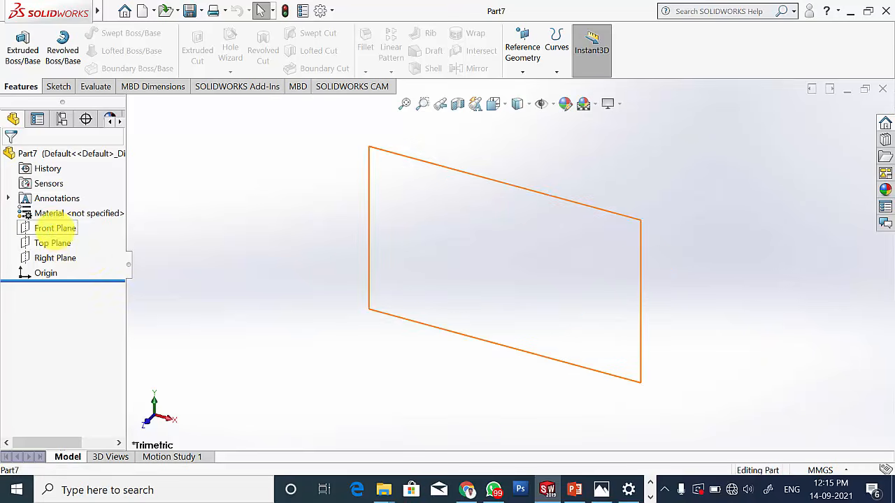
left_click(53, 229)
left_click(66, 211)
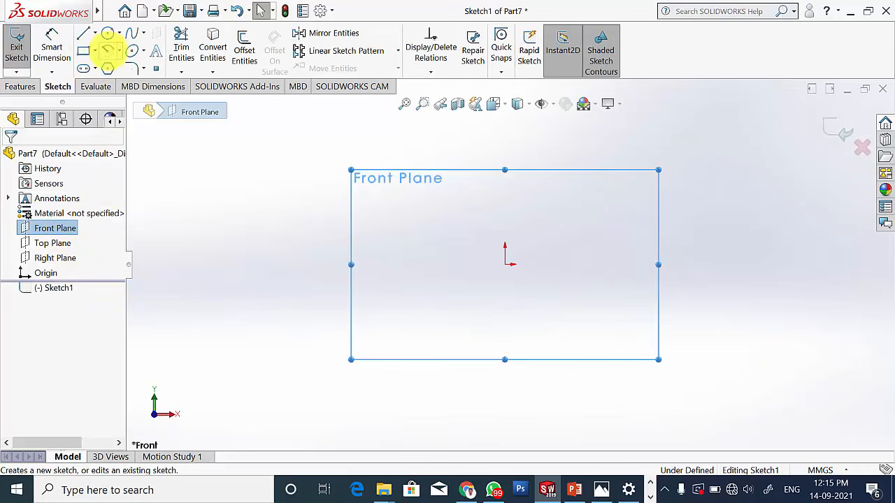
Sketch a six-sided polygon centred on the origin, with an inscribed circle about 177 mm in diameter and a vertex pointing horizontally.
left_click(108, 67)
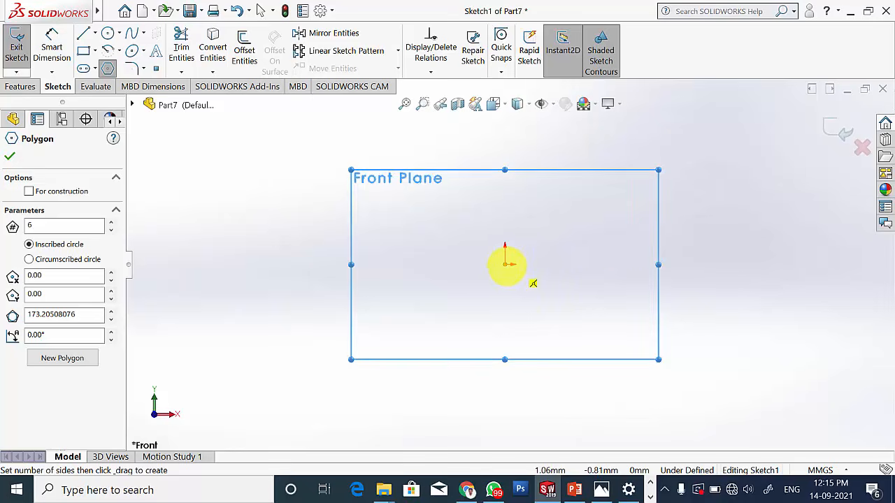
left_click(505, 264)
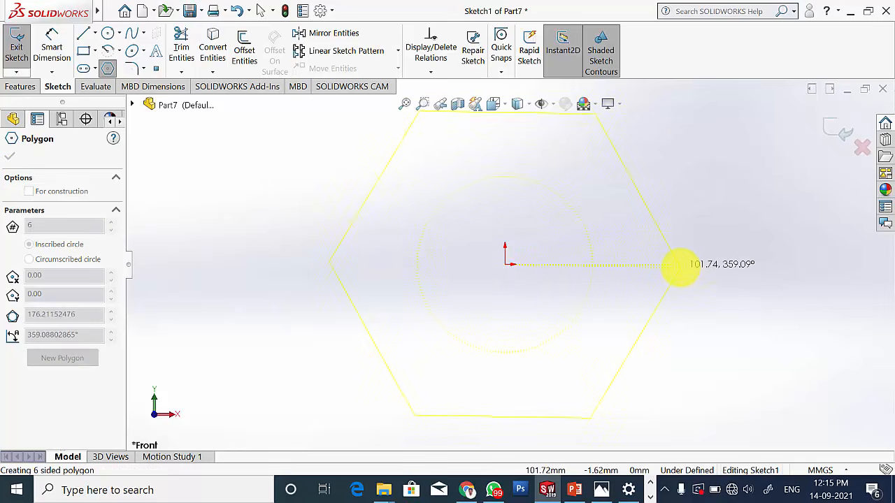
left_click(680, 264)
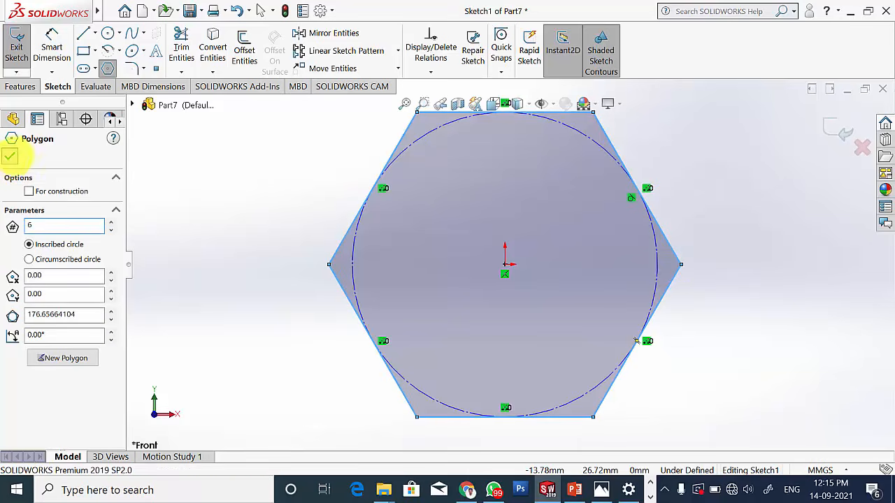
left_click(13, 118)
Dimension the hexagon's inscribed construction circle to a diameter of 16 mm.
left_click(51, 44)
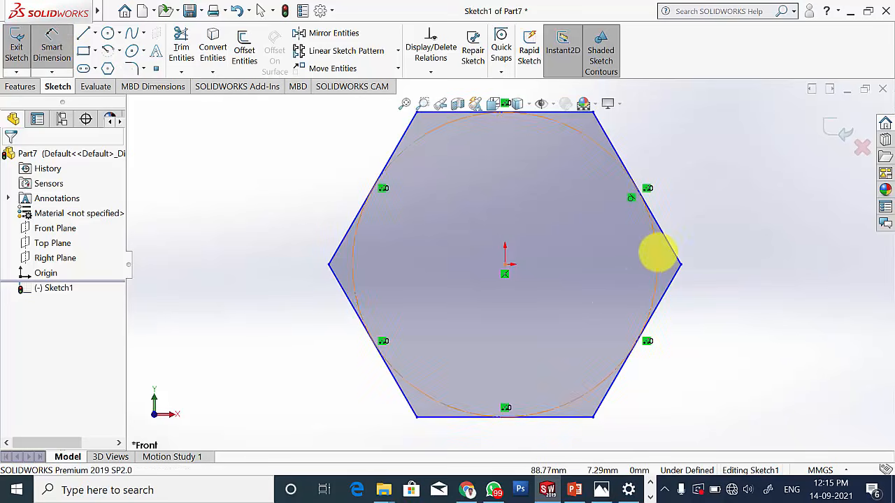
left_click(658, 253)
left_click(764, 279)
type("16")
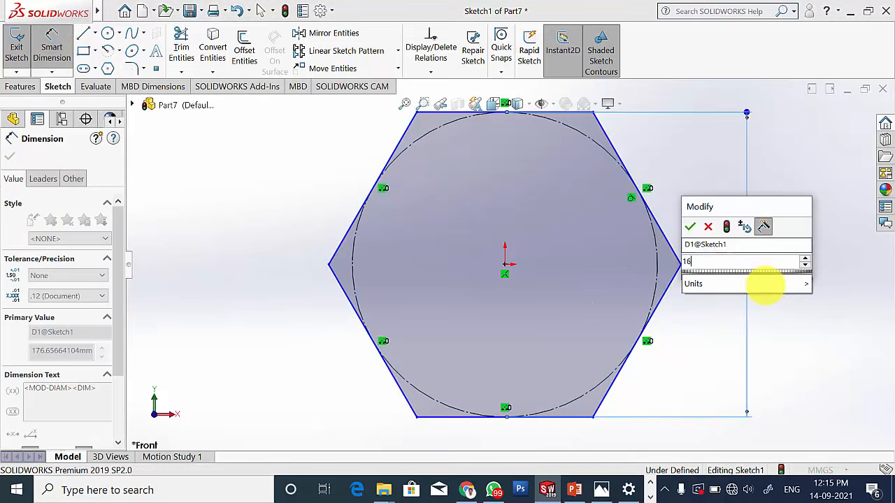
key("Return")
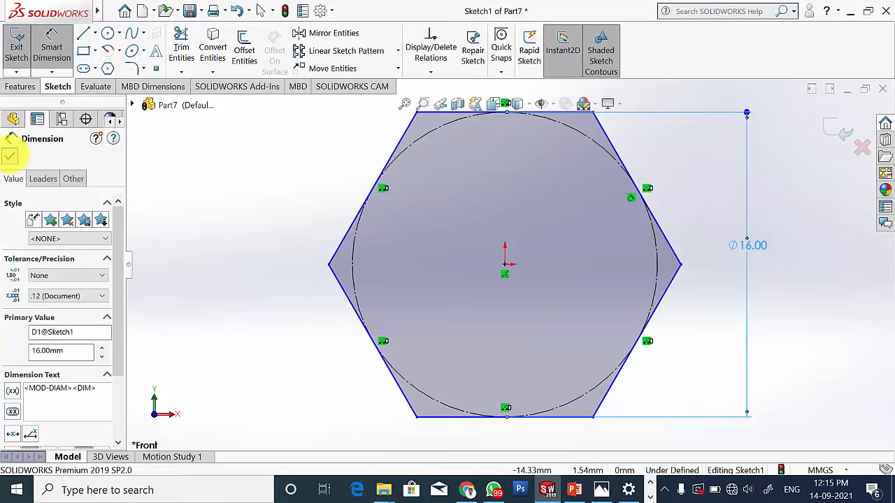
left_click(10, 156)
Draw a circle about 7.3 mm in diameter inside the hexagon, centred on the origin.
left_click(108, 33)
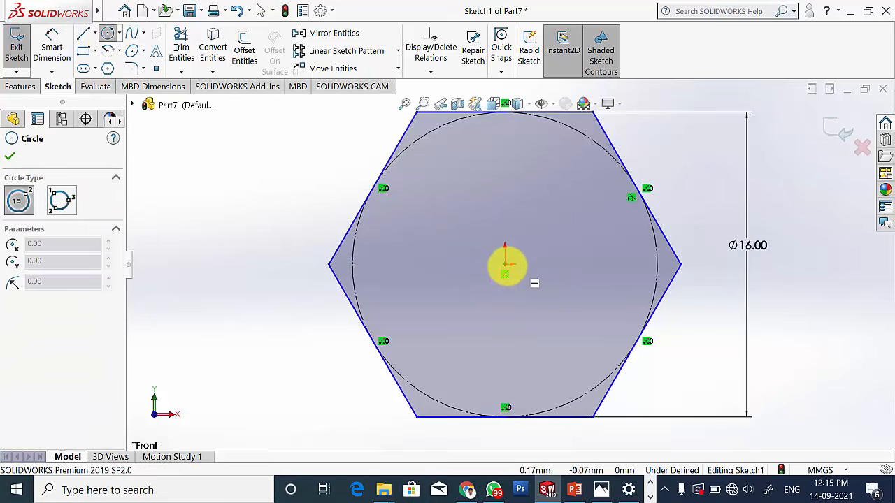
left_click(504, 264)
left_click(561, 229)
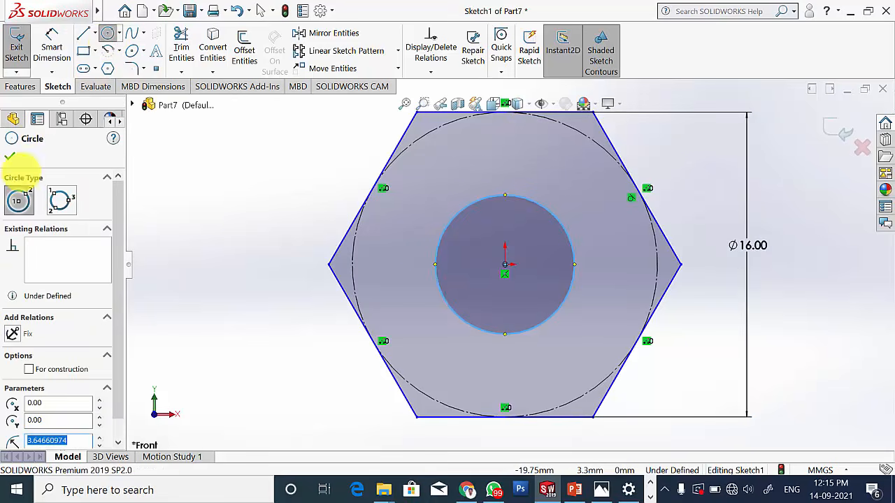
left_click(11, 159)
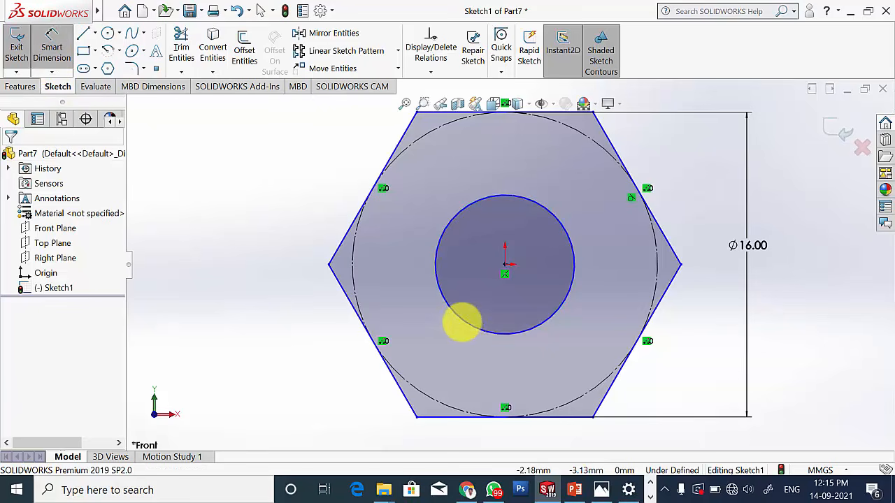
Dimension the inner circle's diameter to 12 mm.
left_click(462, 322)
left_click(267, 245)
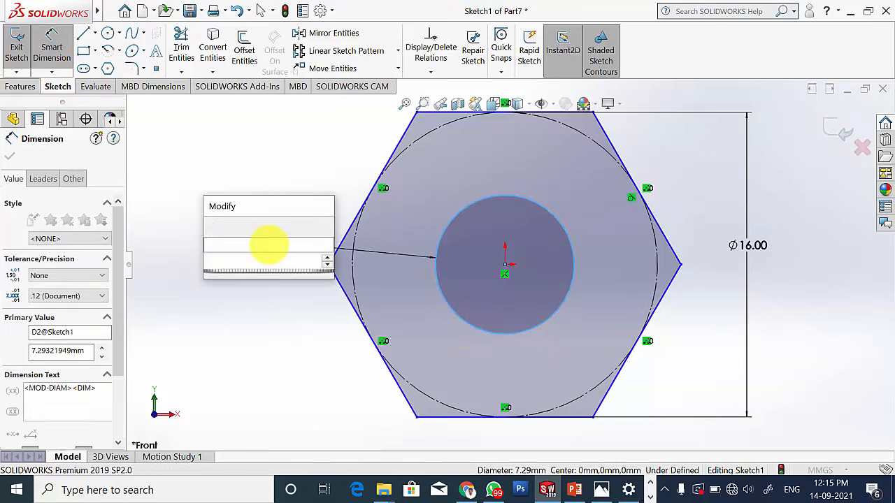
type("12")
key("Return")
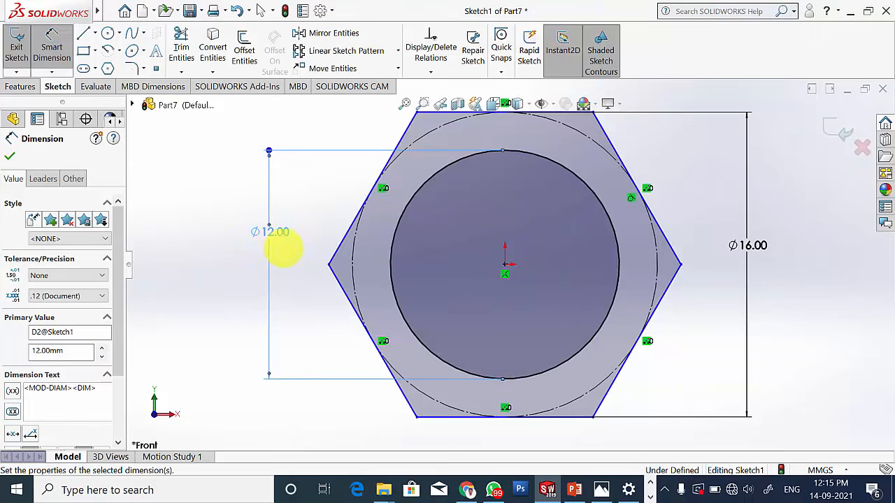
left_click(9, 155)
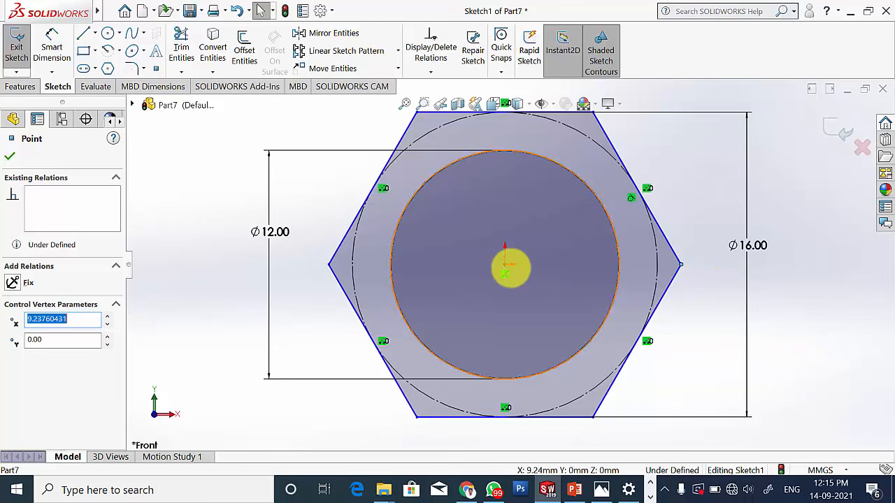
Add a Horizontal relation between the hexagon's side vertex and its centre point at the origin.
left_click(504, 265, "ctrl")
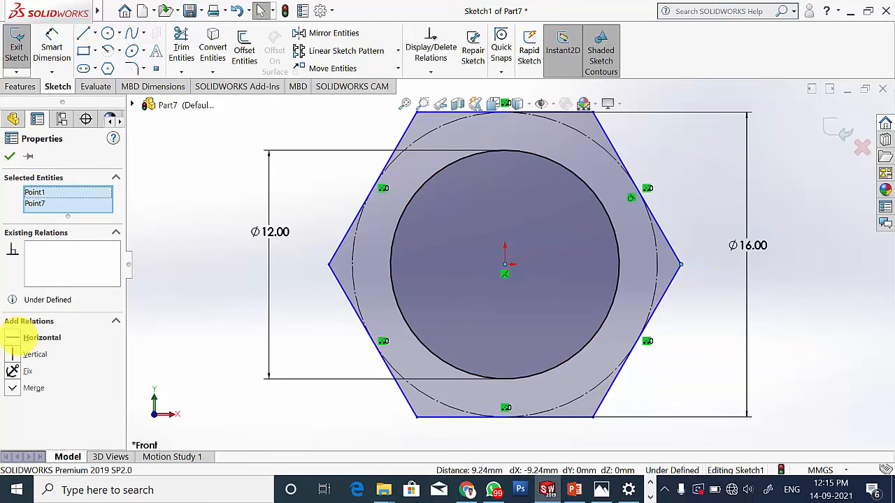
left_click(12, 337)
left_click(9, 156)
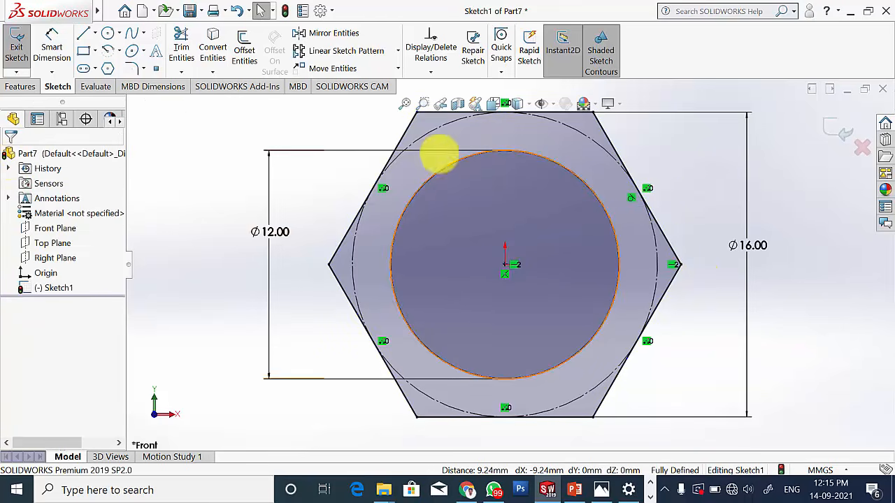
Extrude the hexagonal profile as a Blind boss 10 mm deep, checking the nut thickness in the Flange Coupling drawing in Photos.
left_click(20, 86)
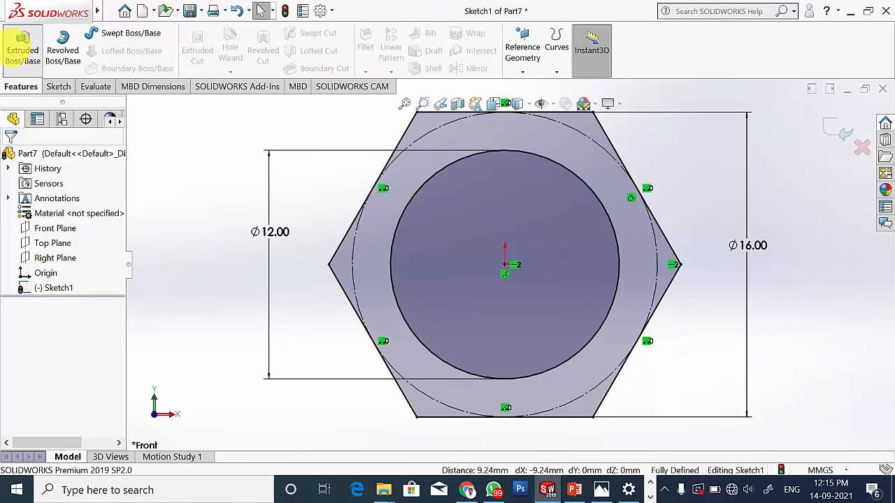
left_click(22, 49)
left_click(601, 490)
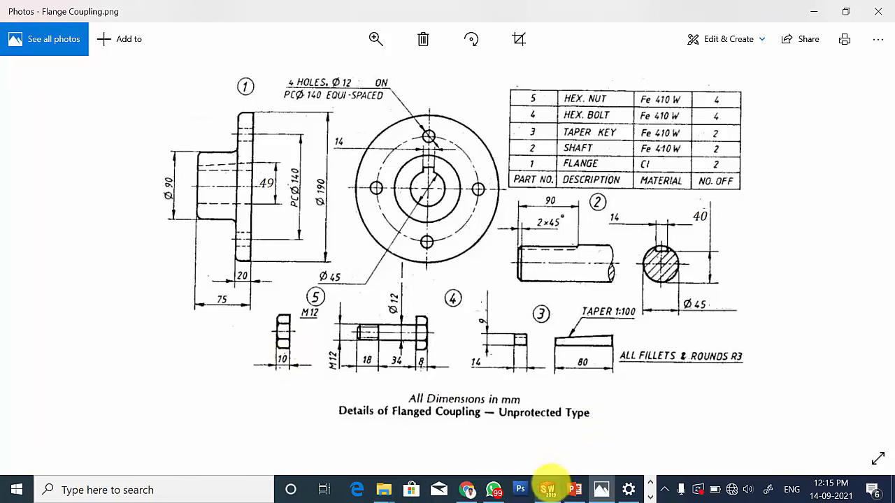
left_click(547, 489)
left_click(9, 156)
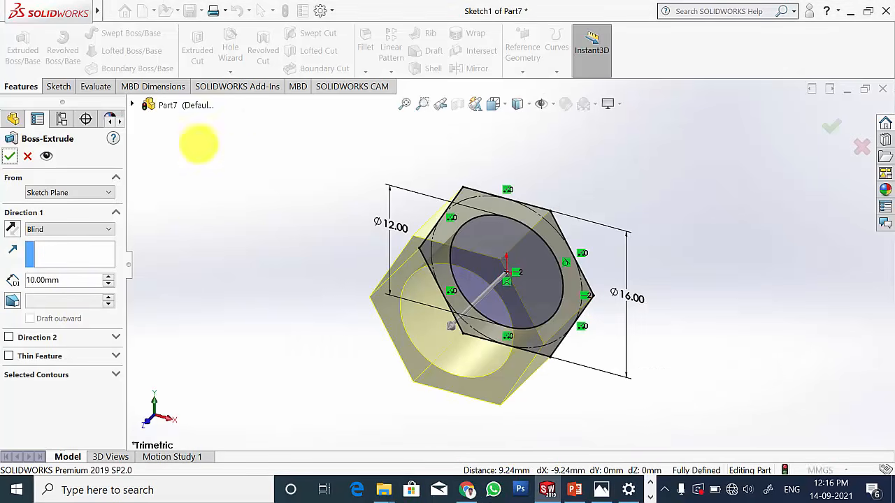
Start a Thread on the front circular edge of the nut's bore, with a Blind depth of 10 mm.
left_click(326, 300)
middle_click_drag(326, 300, 455, 360)
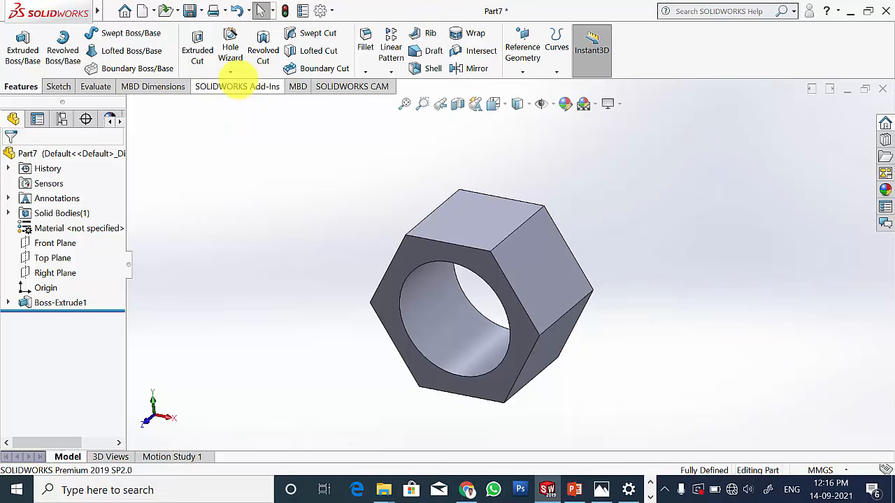
left_click(230, 72)
left_click(256, 120)
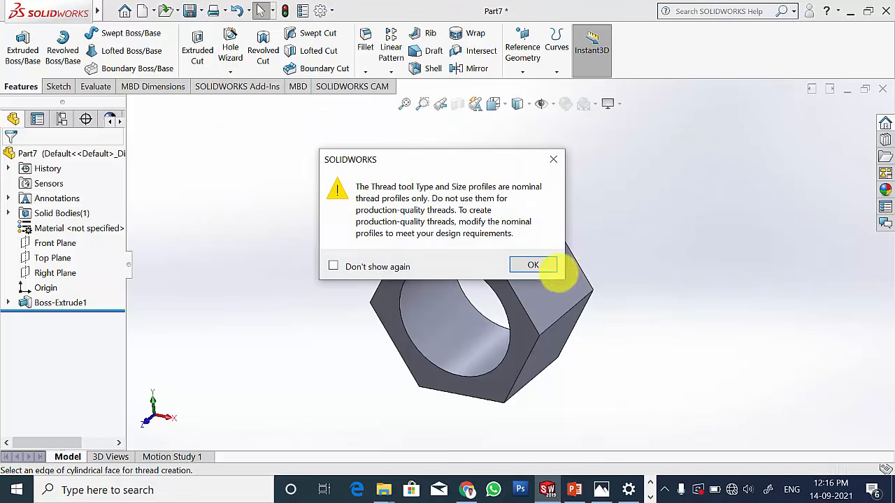
left_click(533, 265)
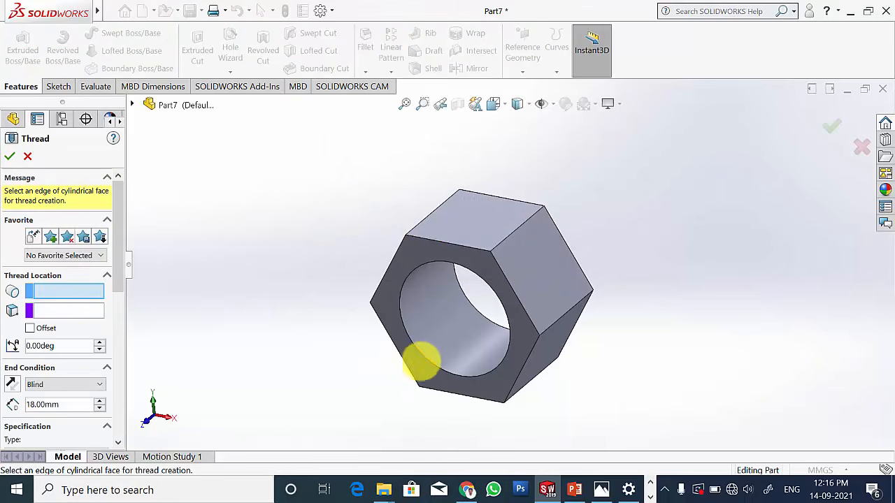
left_click(427, 358)
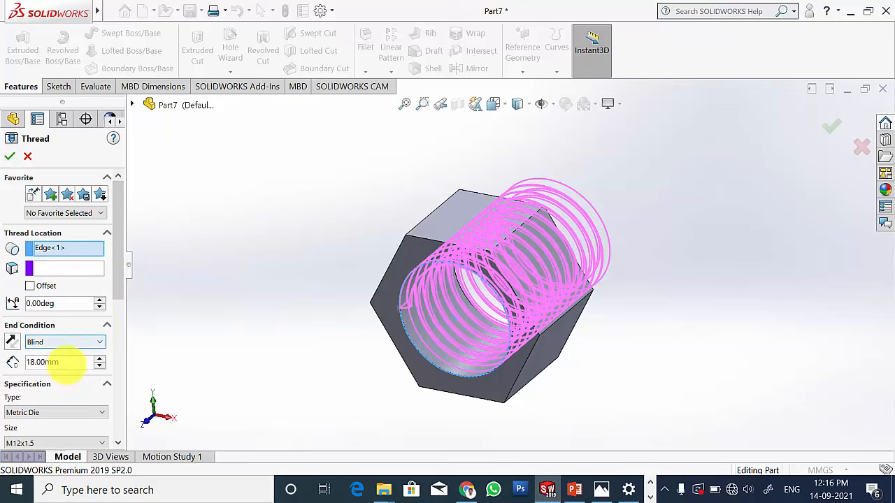
left_click_drag(66, 362, 12, 360)
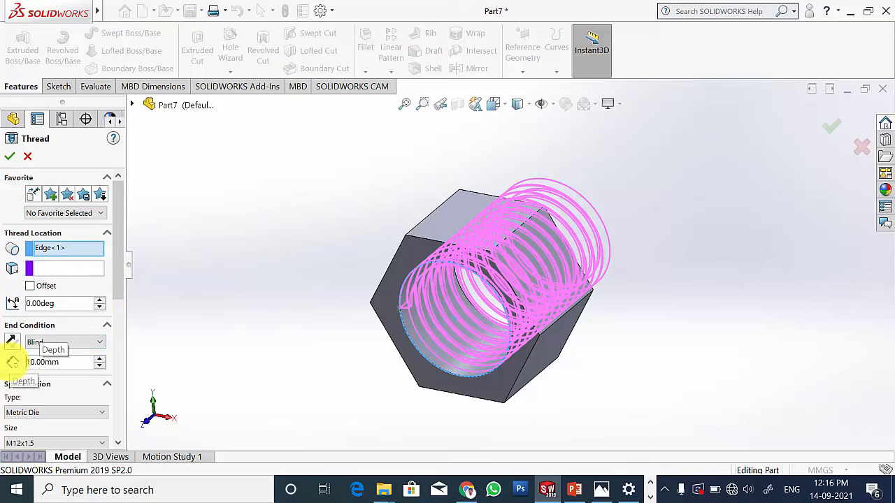
Change the thread's end condition to Up To Selection, ending at the nut's rear hexagonal face.
left_click(35, 342)
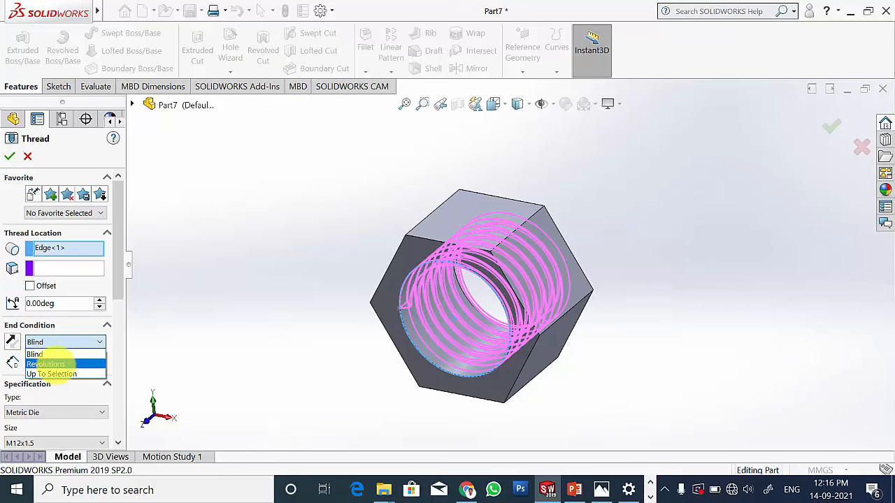
left_click(55, 373)
middle_click_drag(264, 348, 189, 360)
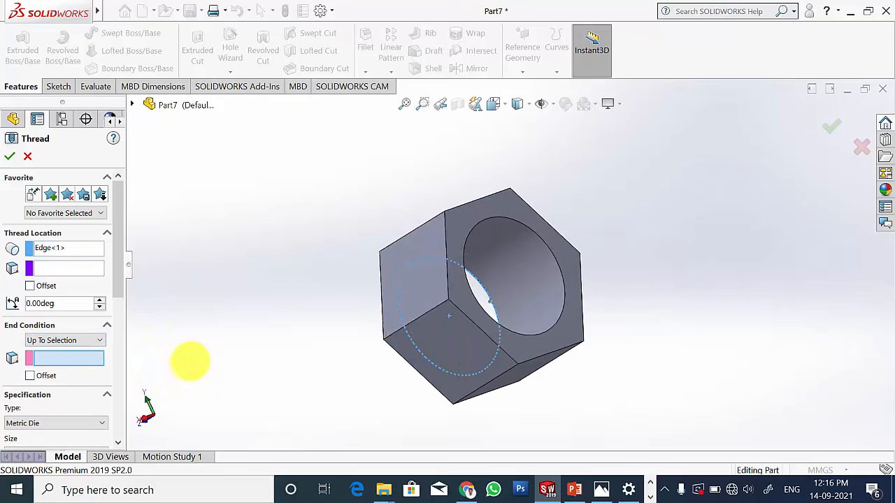
left_click(455, 212)
middle_click_drag(298, 323, 184, 320)
Create the M12x1.5 thread with the Extrude thread method, trimmed with the start face and the end face.
left_click_drag(124, 242, 124, 310)
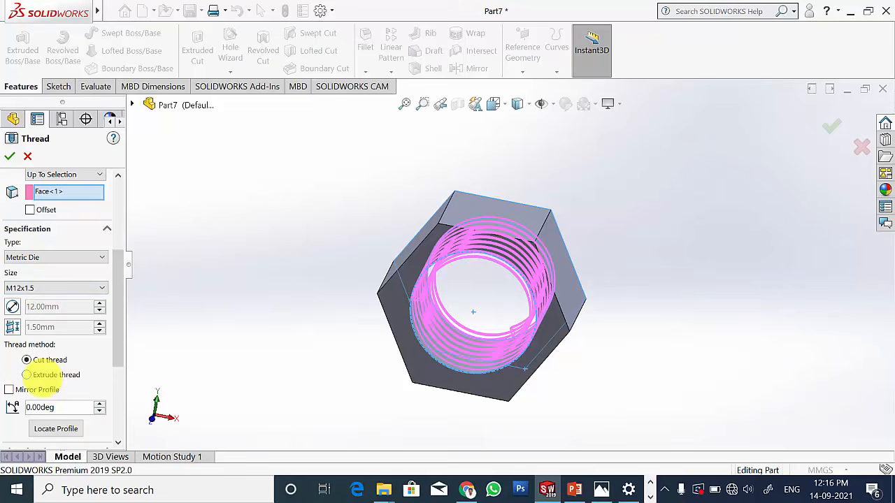
left_click(27, 374)
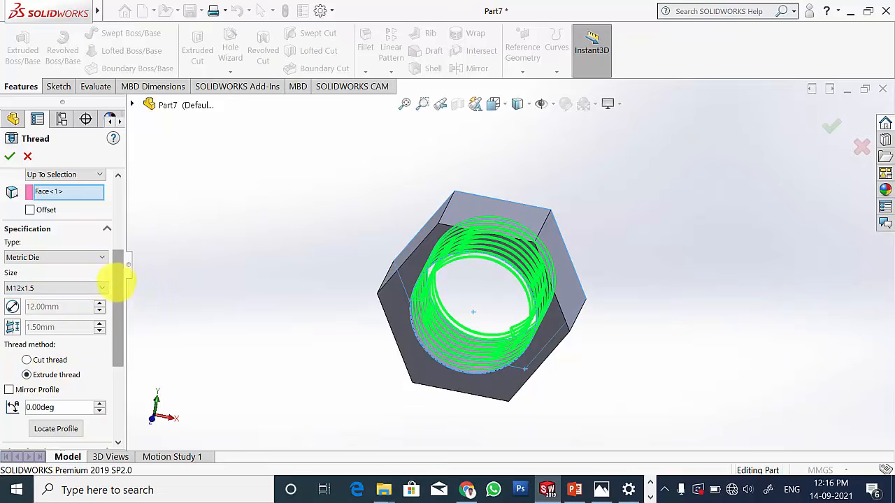
left_click_drag(117, 283, 120, 303)
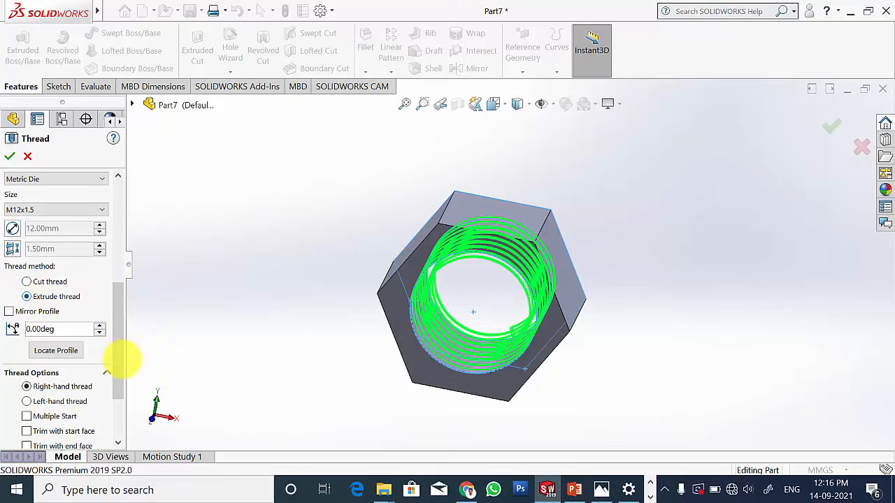
left_click_drag(120, 300, 123, 356)
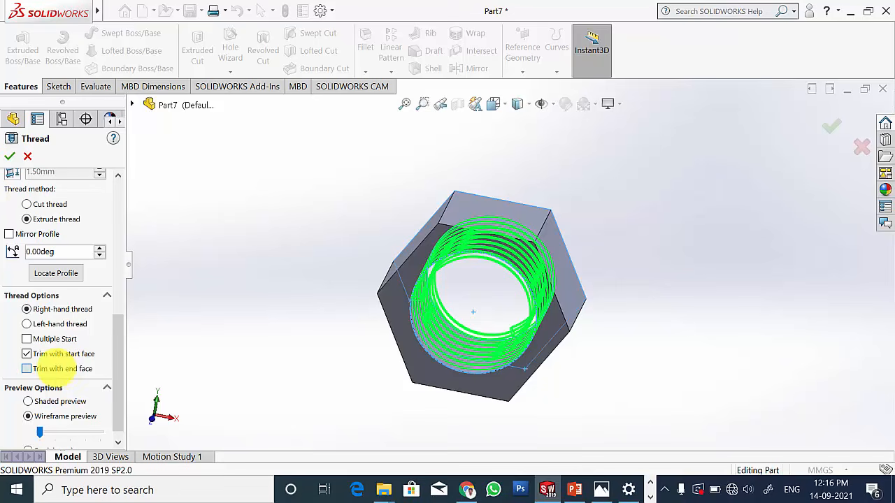
left_click(9, 156)
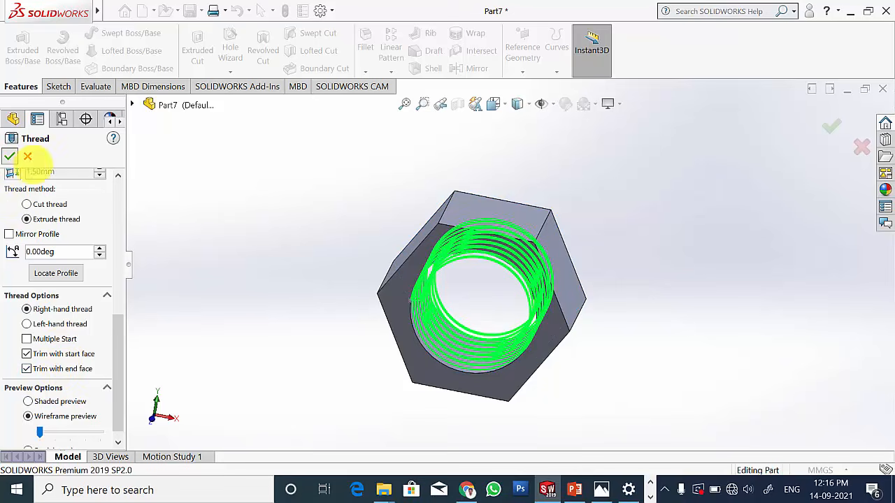
middle_click_drag(250, 280, 384, 335)
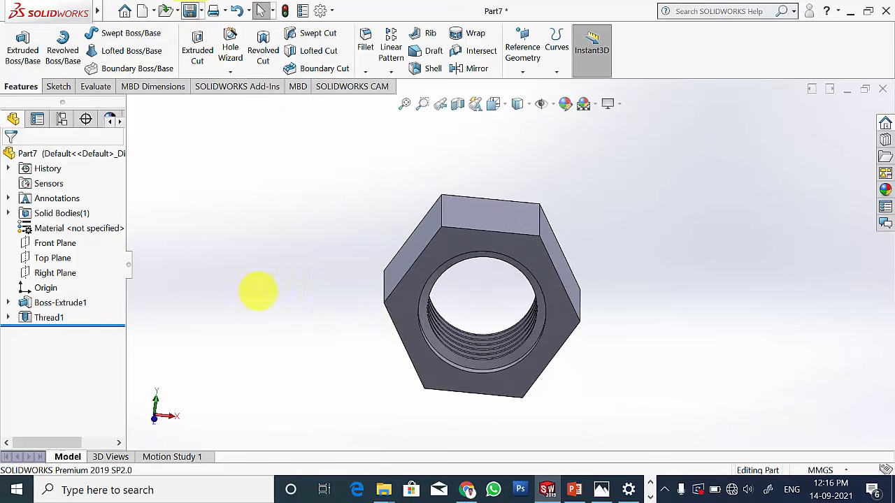
Save the part under the file name nut.
left_click(189, 11)
type("nut")
key("Return")
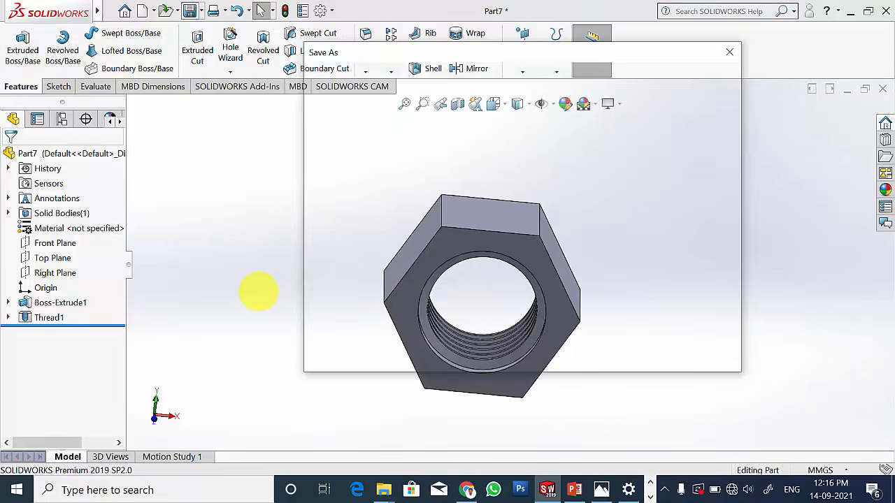
left_click(413, 185)
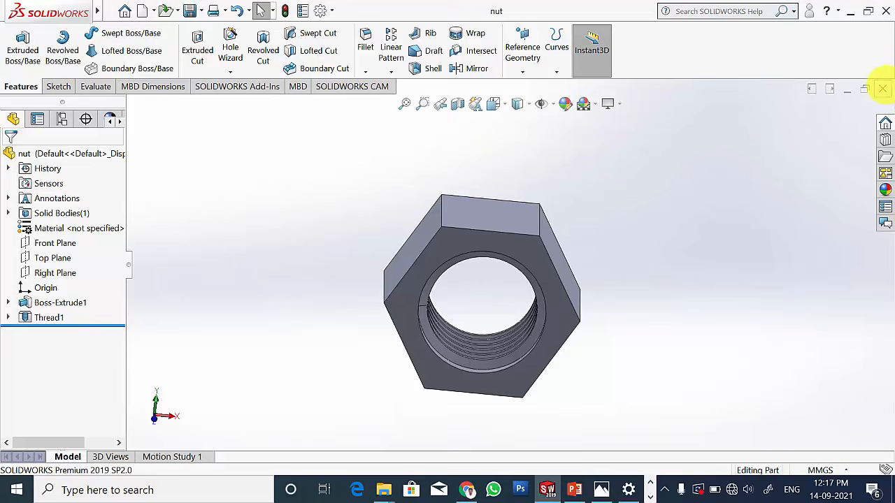
Close the nut part and start a new assembly document.
left_click(882, 88)
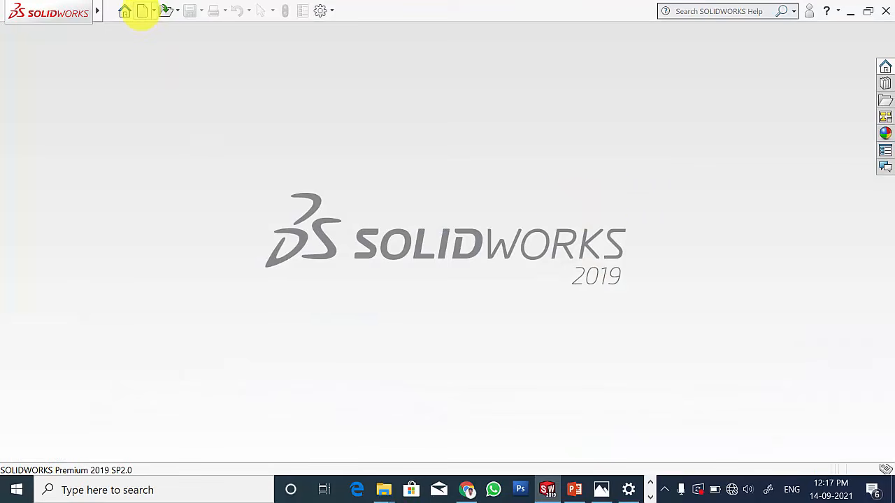
left_click(141, 12)
left_click(404, 193)
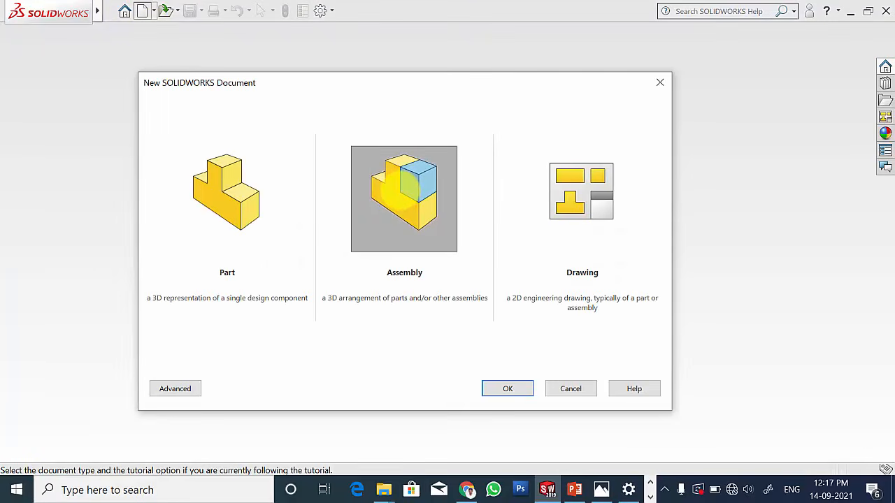
left_click(508, 388)
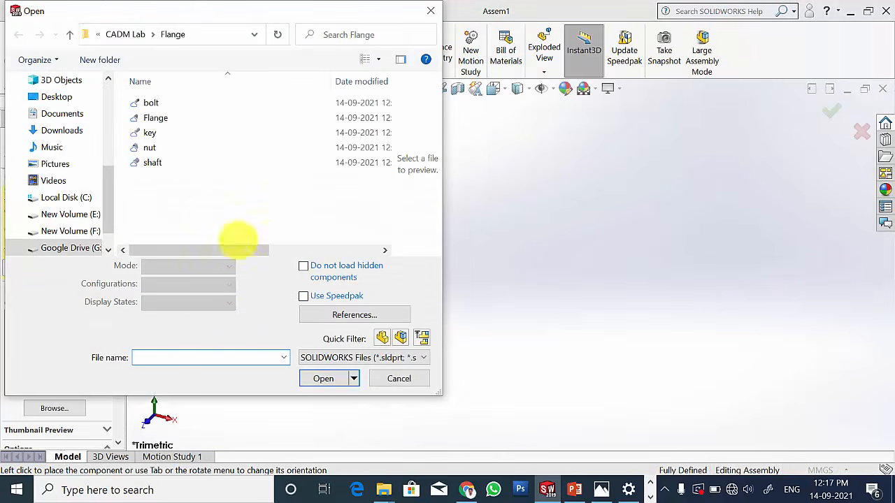
Insert the Flange part as the assembly's first component and place it freely in the graphics area.
left_click(164, 117)
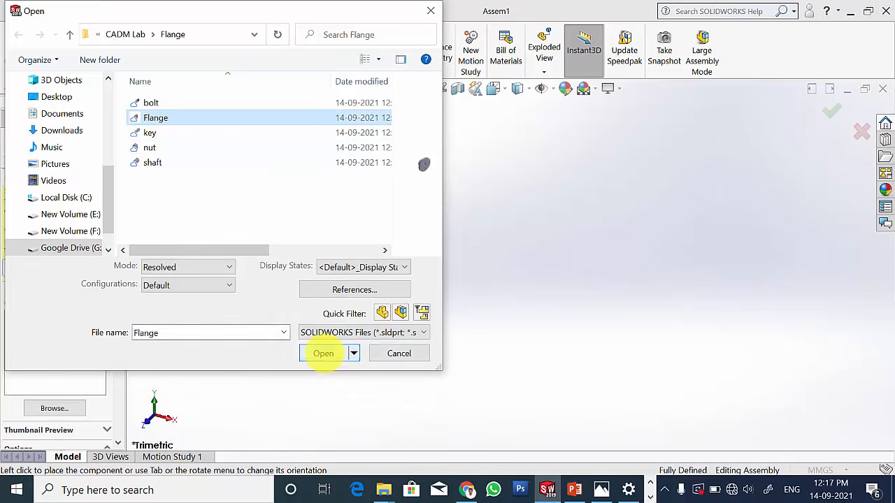
left_click(323, 353)
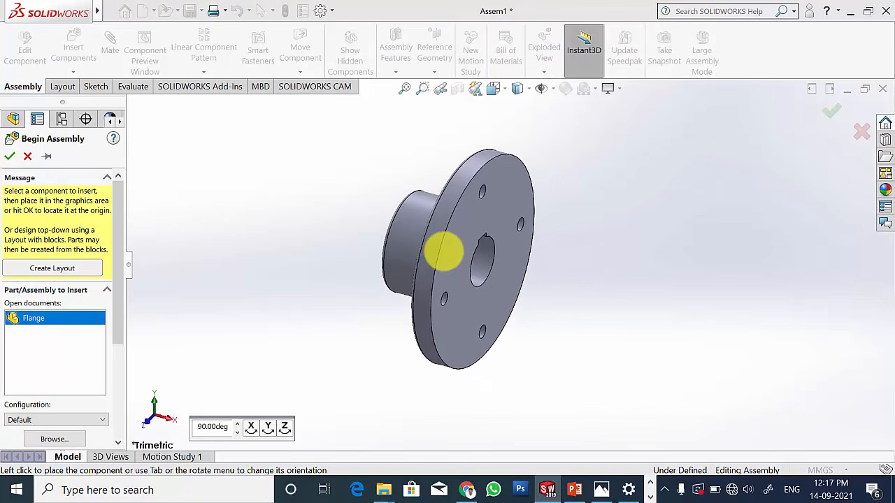
left_click(443, 250)
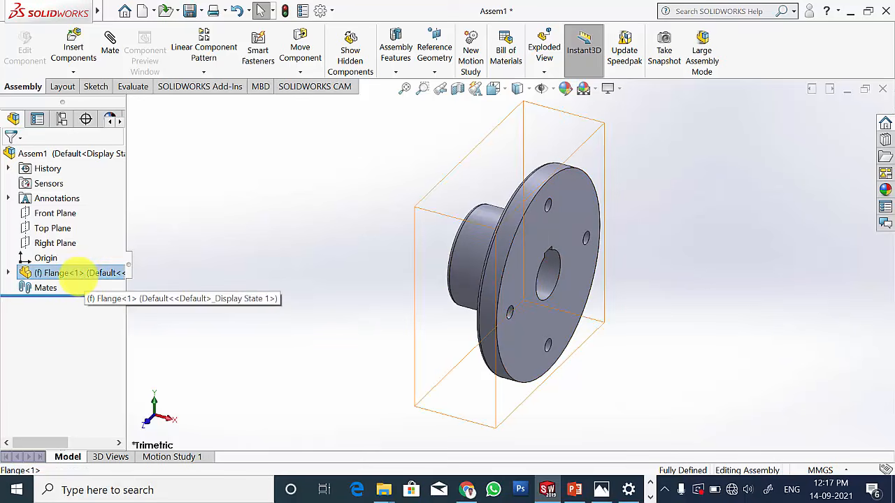
Float the flange and mate its Front Plane coincident with the assembly's Front Plane.
right_click(76, 273)
left_click(108, 222)
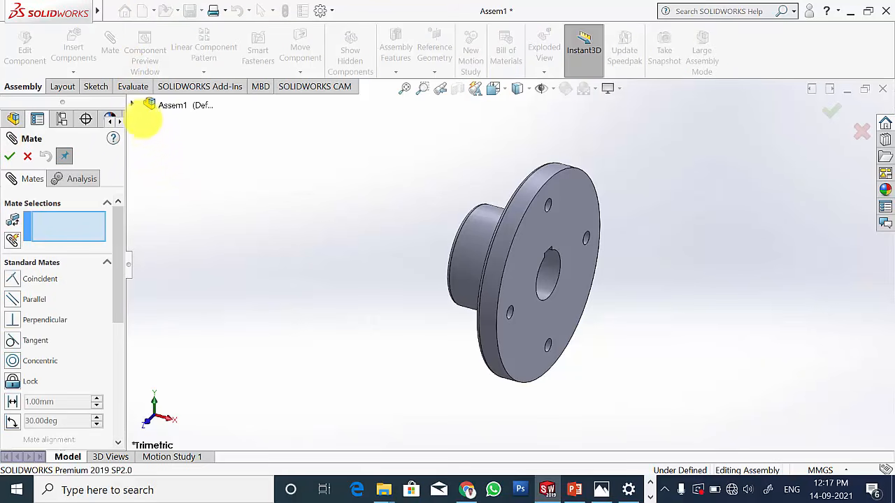
left_click(132, 104)
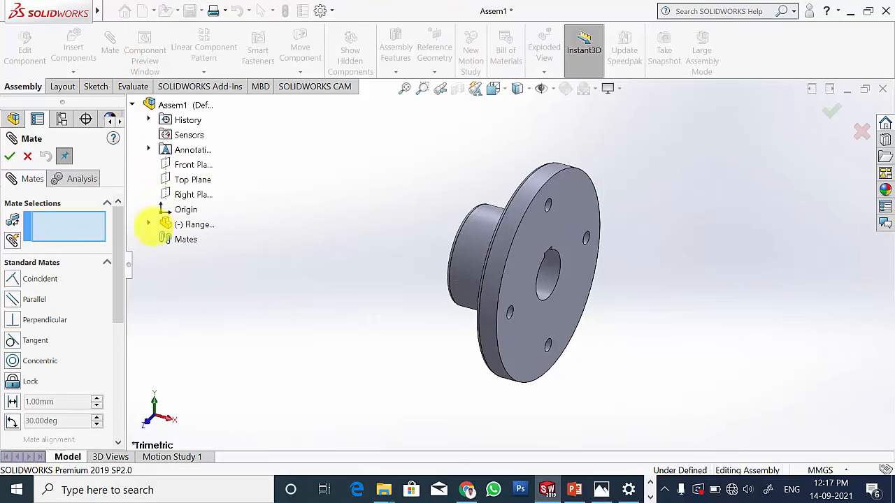
left_click(148, 224)
left_click(208, 149)
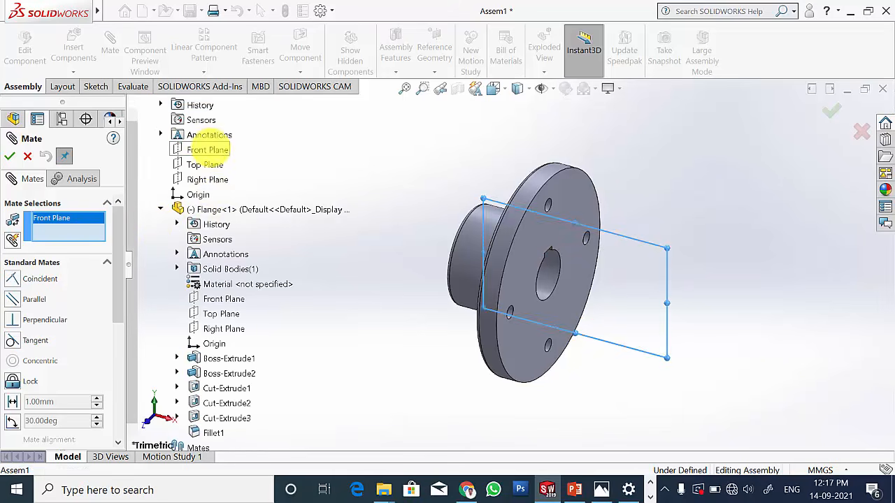
left_click(237, 299)
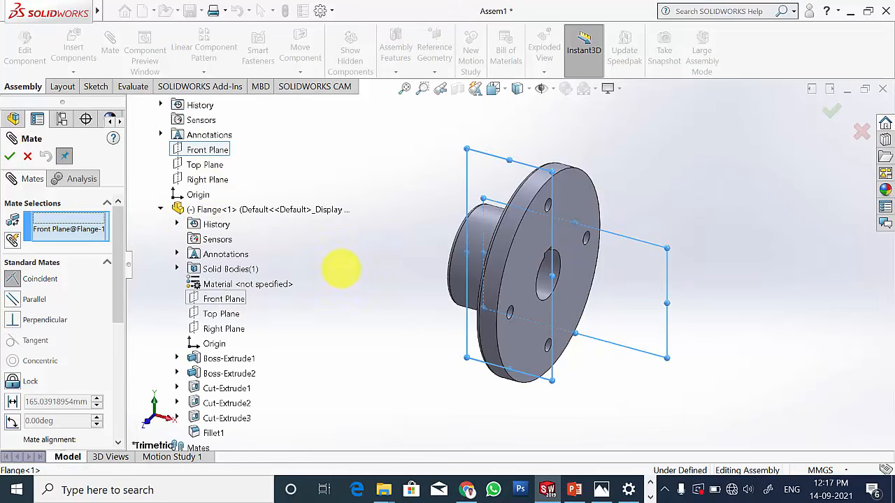
left_click(10, 156)
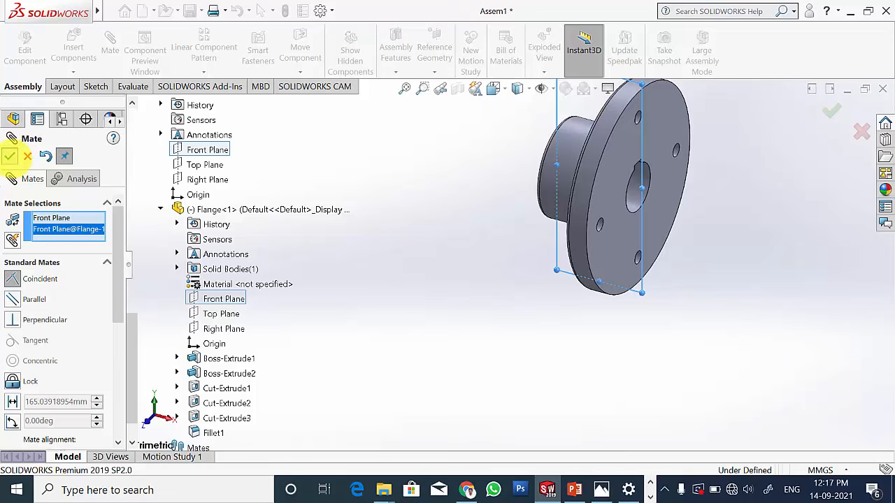
Mate the flange's Top Plane and Right Plane coincident with the assembly's Top Plane and Right Plane.
left_click(204, 164)
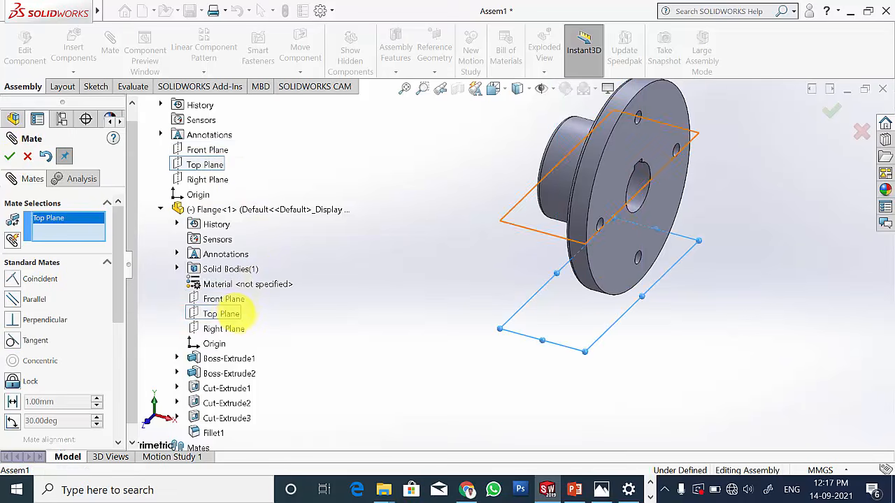
left_click(221, 314)
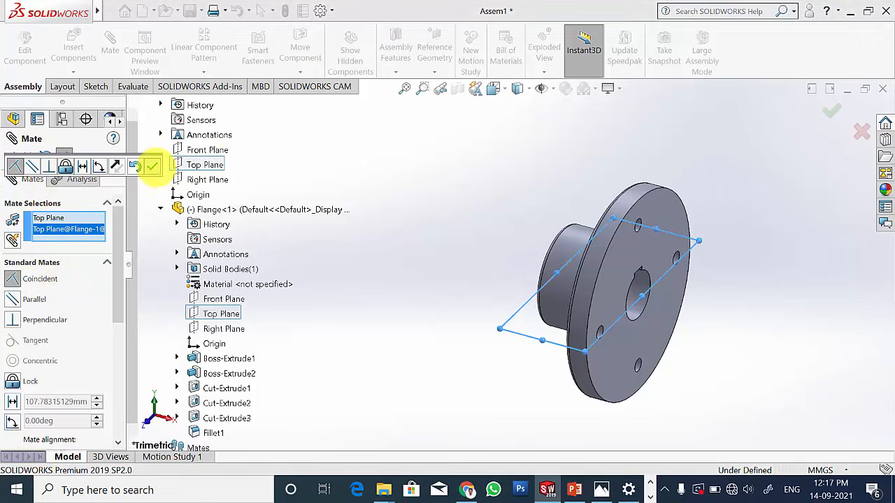
left_click(153, 166)
left_click(207, 180)
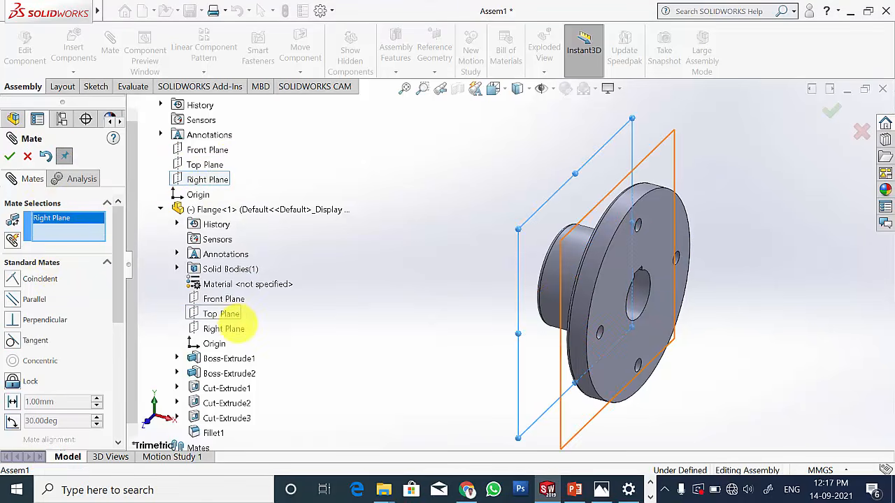
left_click(224, 328)
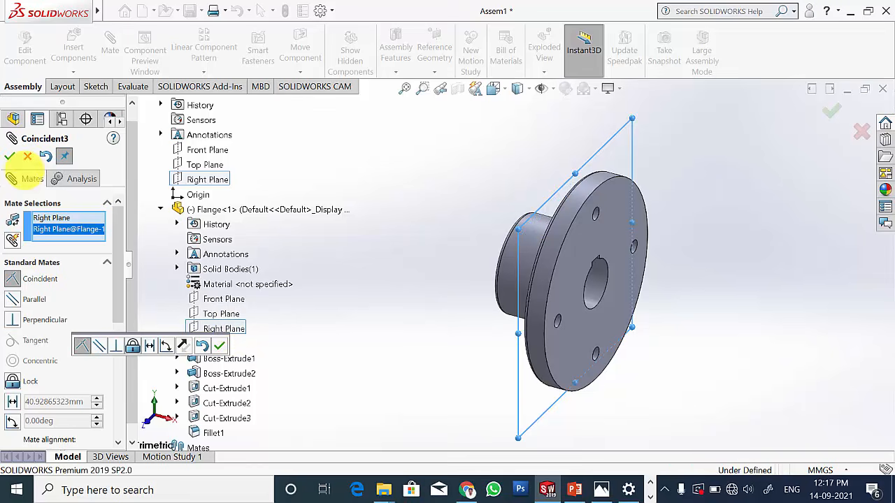
left_click(9, 155)
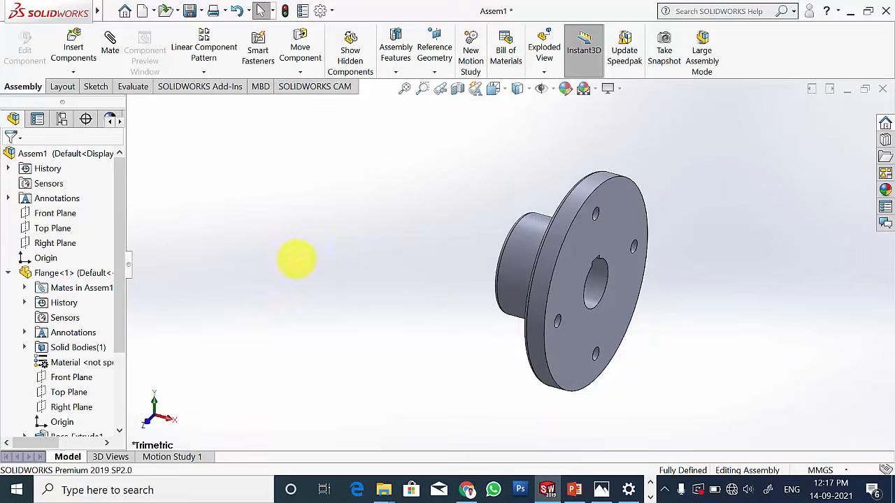
Insert a second Flange beside the first, turned about the Y axis in 90-degree increments until its hub points away from the first.
left_click(73, 53)
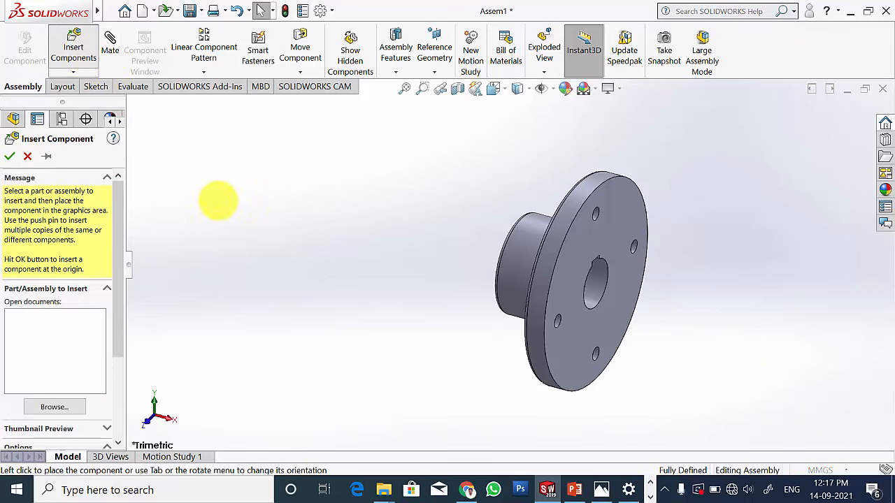
left_click(156, 118)
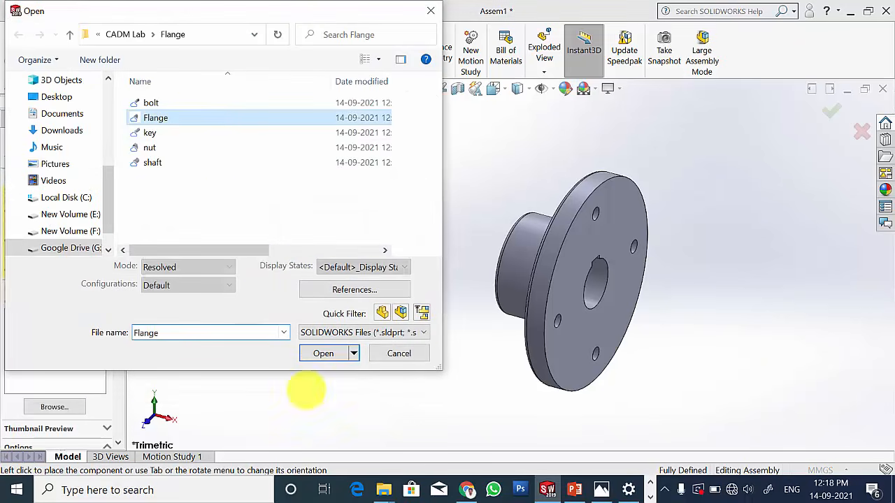
left_click(323, 352)
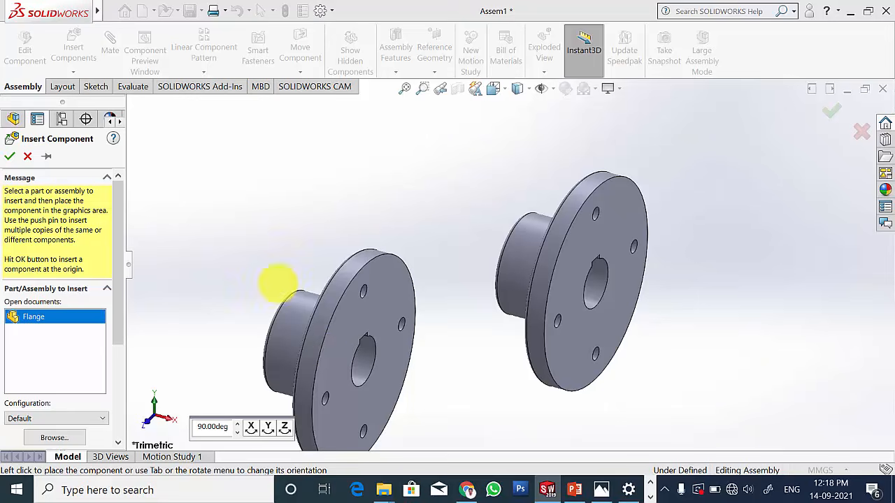
left_click(267, 425)
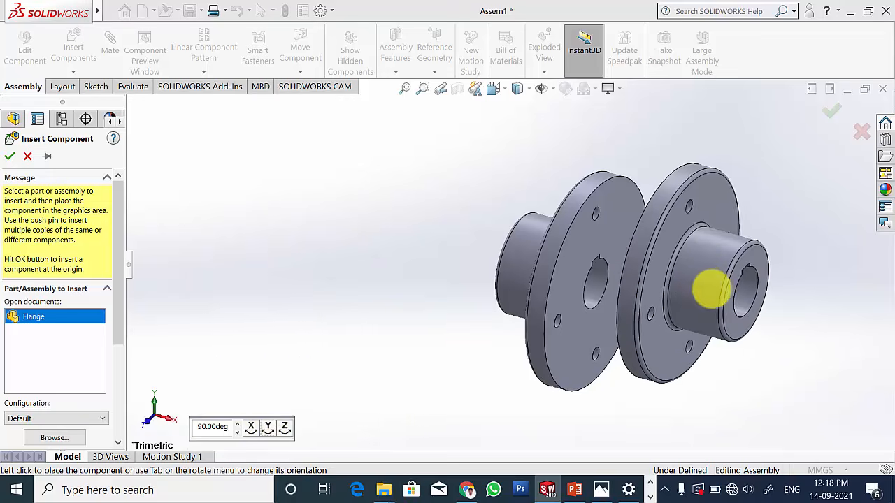
left_click(712, 288)
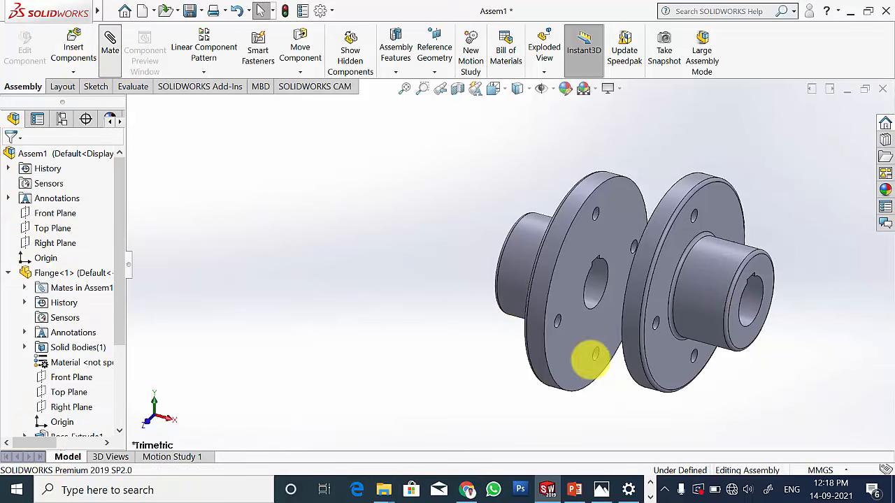
Add a Concentric mate between the bores of the two flanges.
left_click(596, 289)
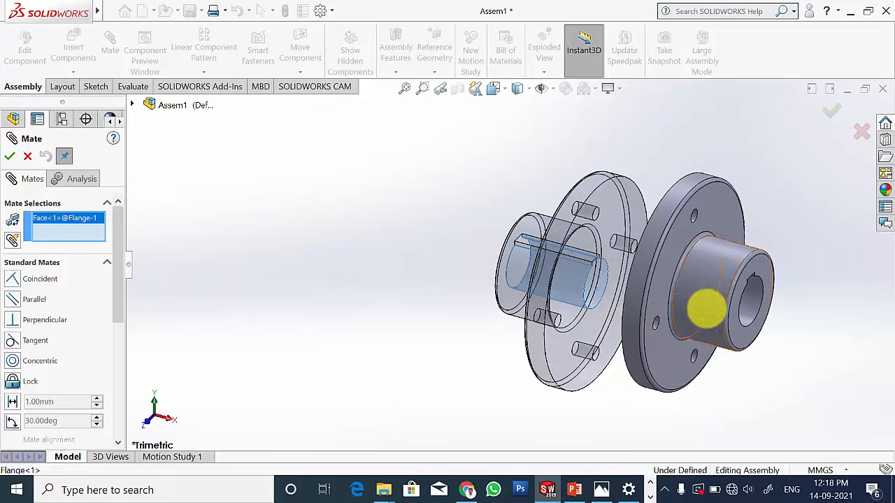
left_click(750, 304)
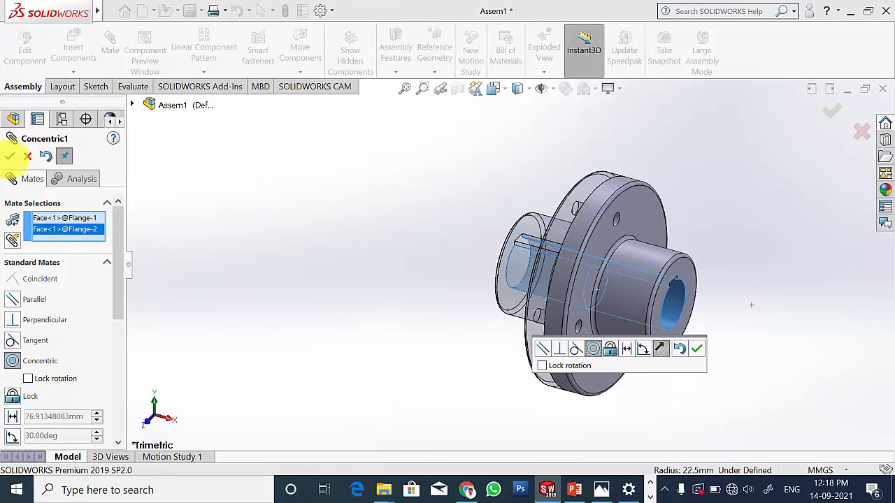
left_click(10, 157)
Align the two keyways with a Coincident mate between matching side faces of the flanges' keyway slots.
middle_click_drag(405, 349, 485, 264)
scroll(583, 260, "down", 5)
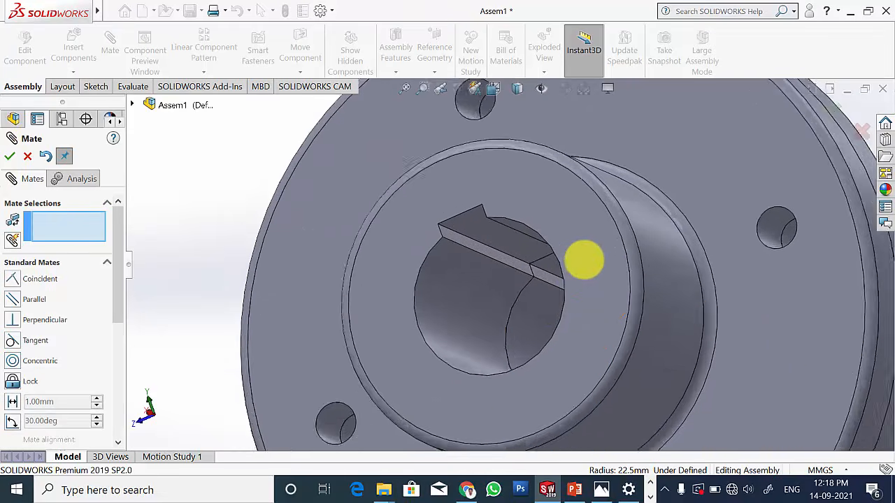
scroll(584, 260, "down", 1)
left_click(501, 264)
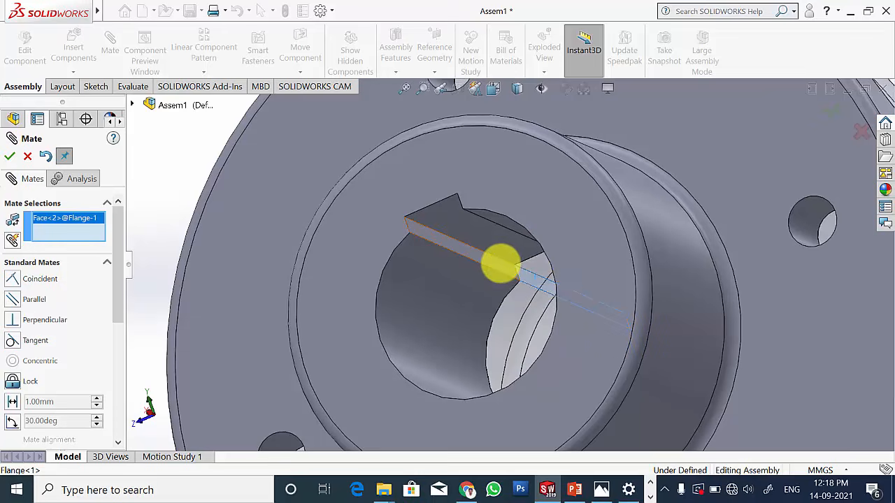
left_click(498, 264)
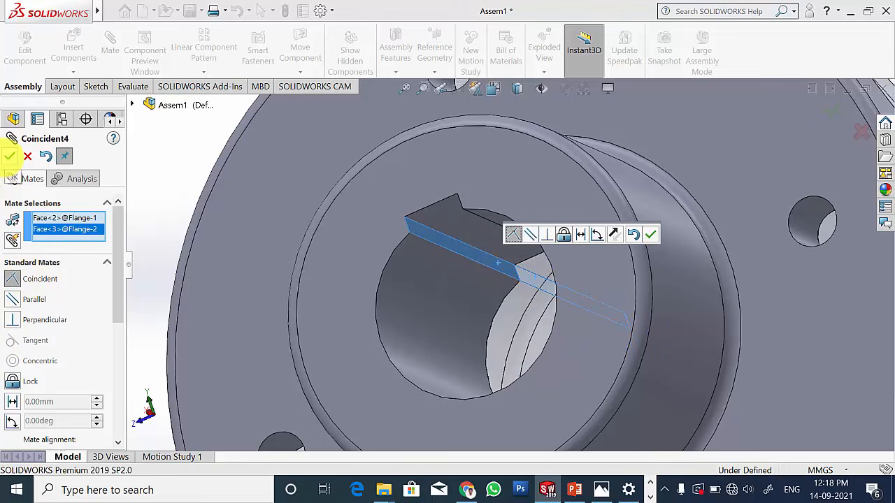
left_click(9, 156)
scroll(235, 285, "up", 5)
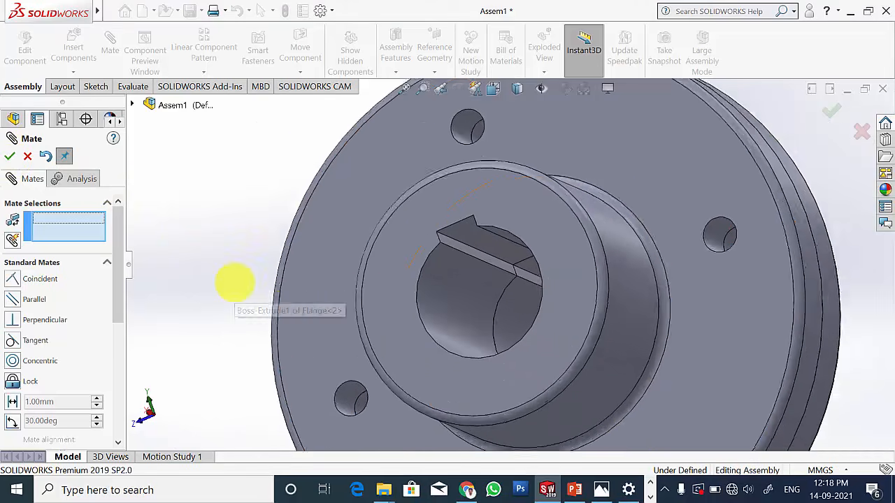
left_click(9, 156)
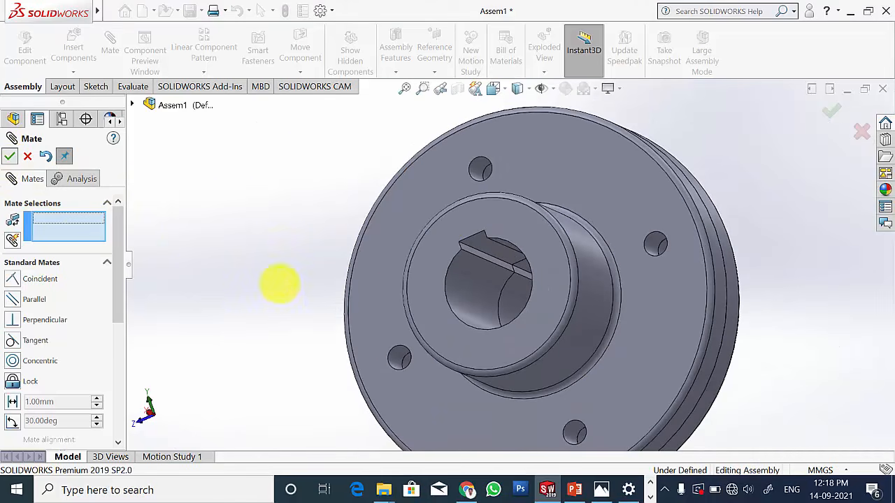
Pull the second flange away along its axis, and mate the two flanges' flat inner faces coincident.
middle_click_drag(280, 286, 394, 309)
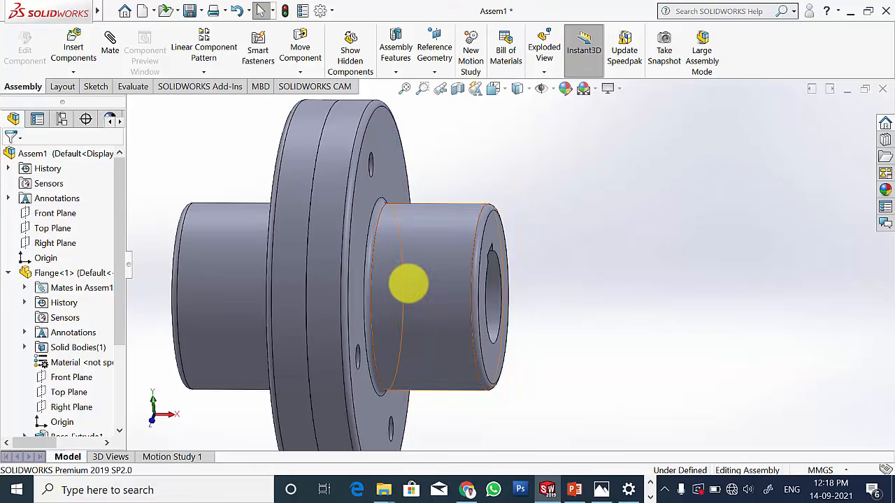
left_click_drag(408, 281, 741, 241)
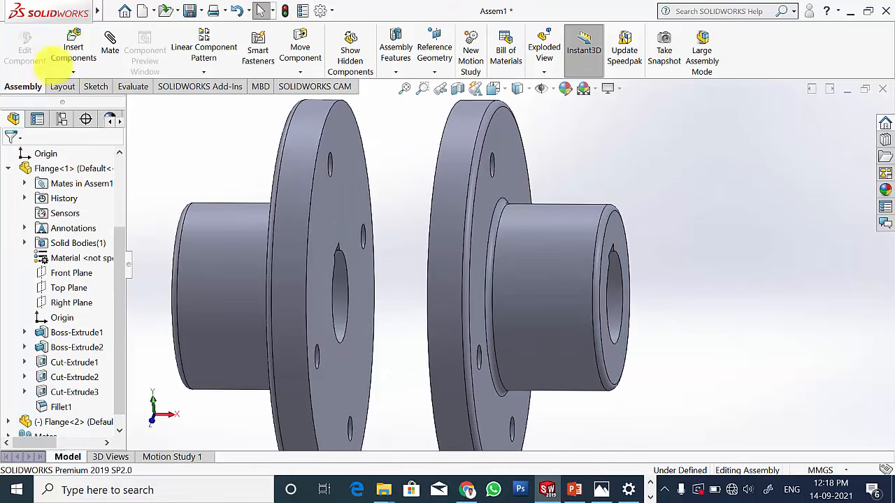
left_click(110, 50)
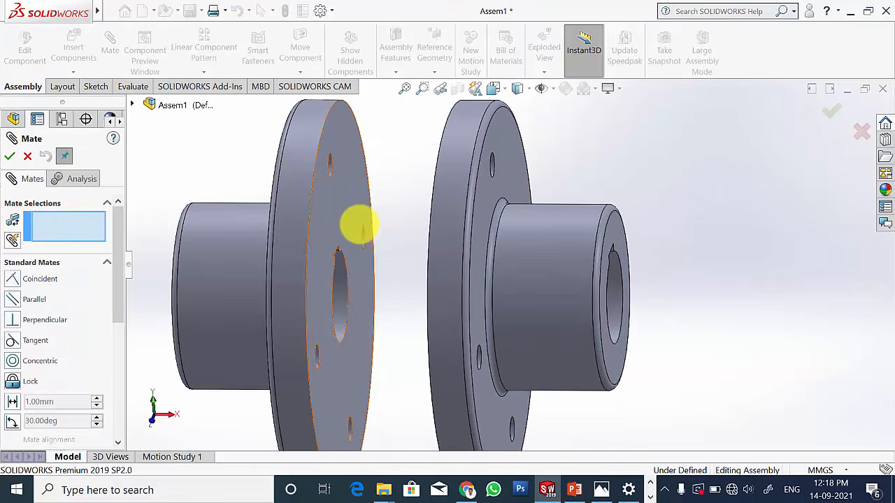
left_click(344, 218)
left_click(435, 250)
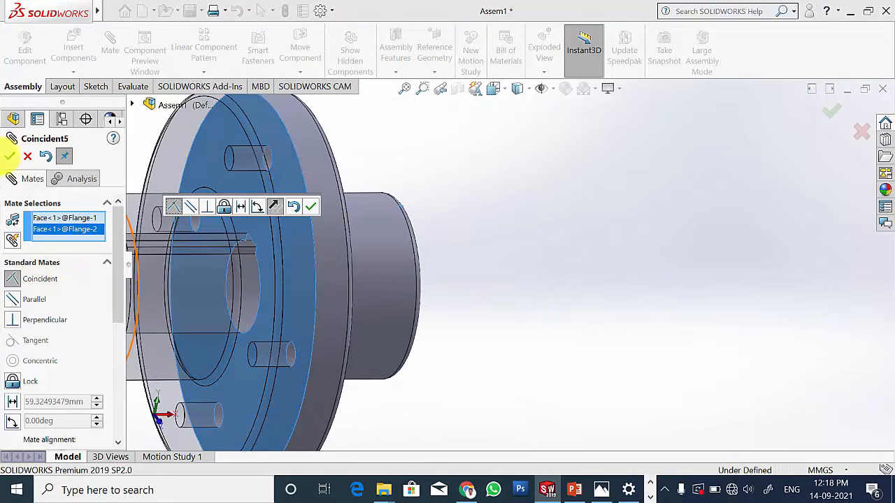
left_click(9, 156)
Finish mating and try to move the second flange to check that it is fully constrained.
middle_click_drag(557, 301, 347, 260)
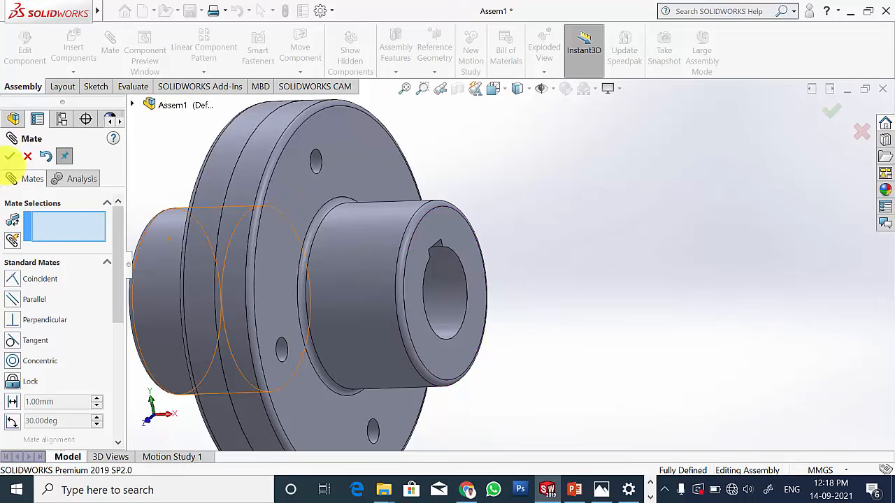
left_click_drag(348, 269, 410, 260)
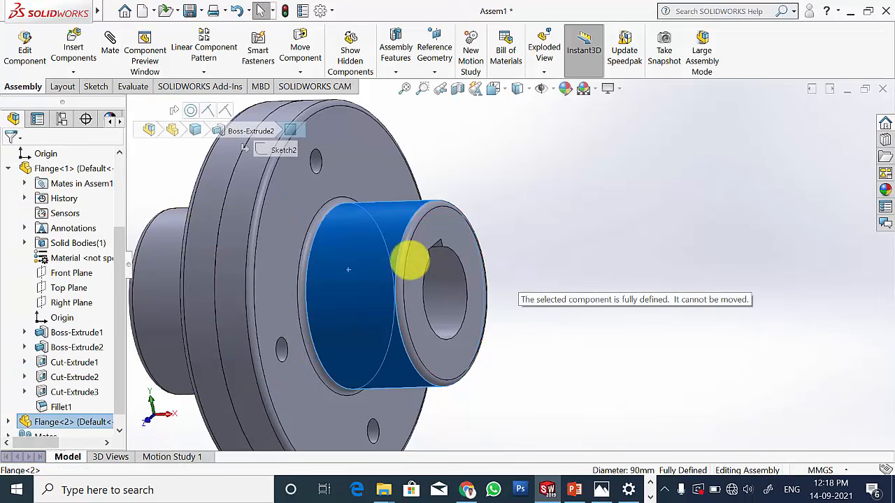
left_click_drag(559, 275, 559, 291)
scroll(561, 295, "up", 4)
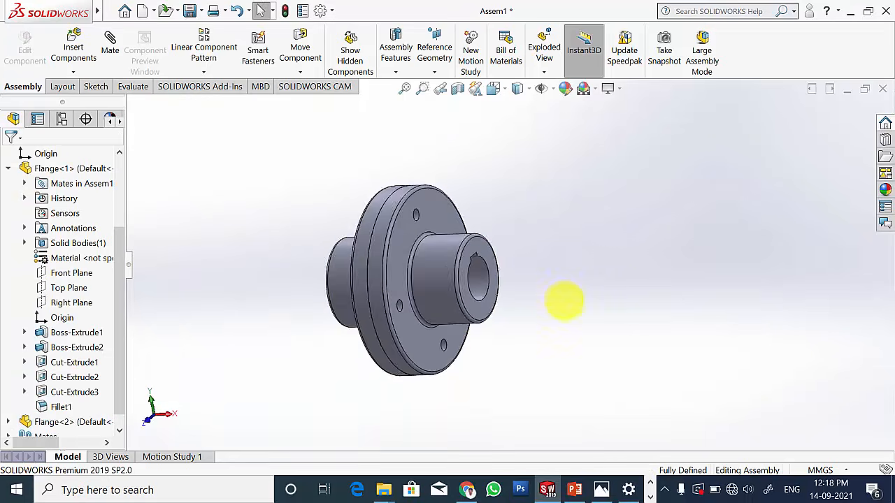
Insert the shaft part, rotate it 90 degrees about the Y axis, and place it beside the first flange.
mouse_move(565, 301)
middle_mouse_down()
mouse_move(585, 291)
mouse_move(555, 314)
middle_mouse_up()
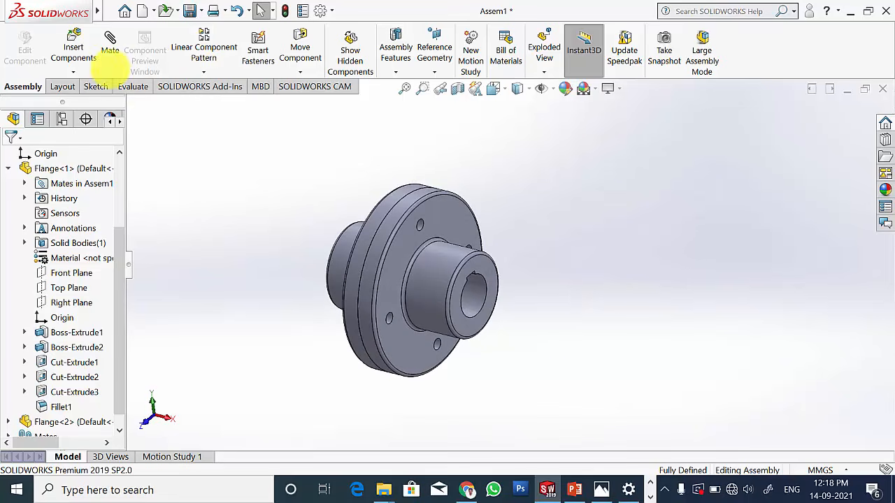
left_click(73, 52)
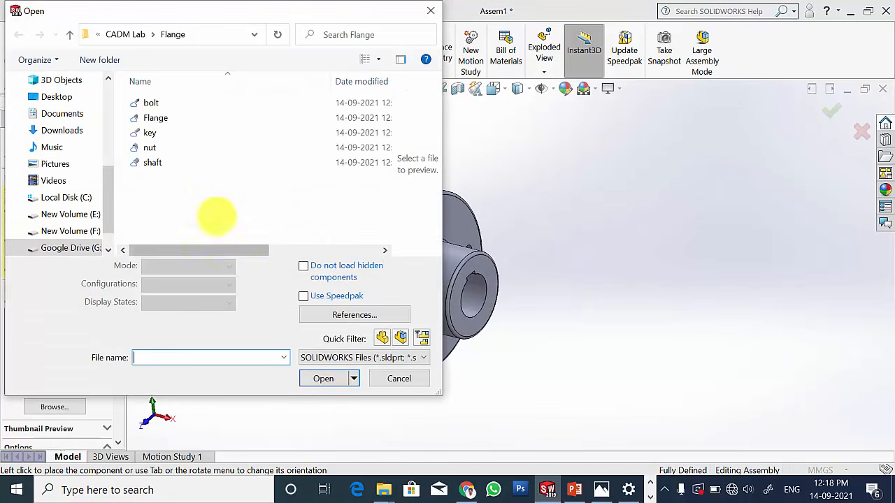
left_click(165, 162)
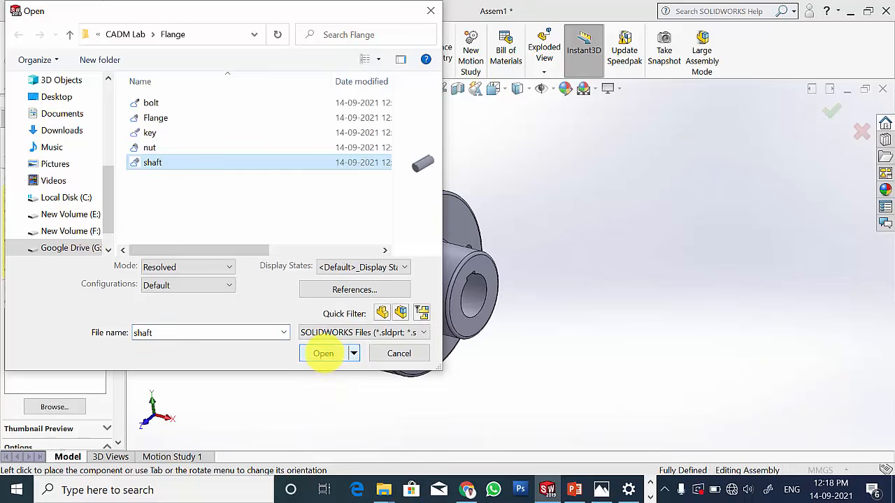
left_click(323, 378)
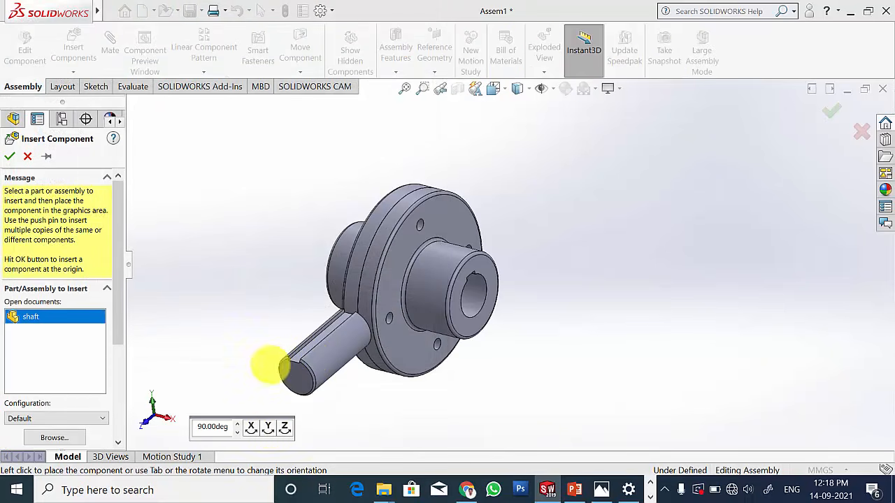
left_click(268, 428)
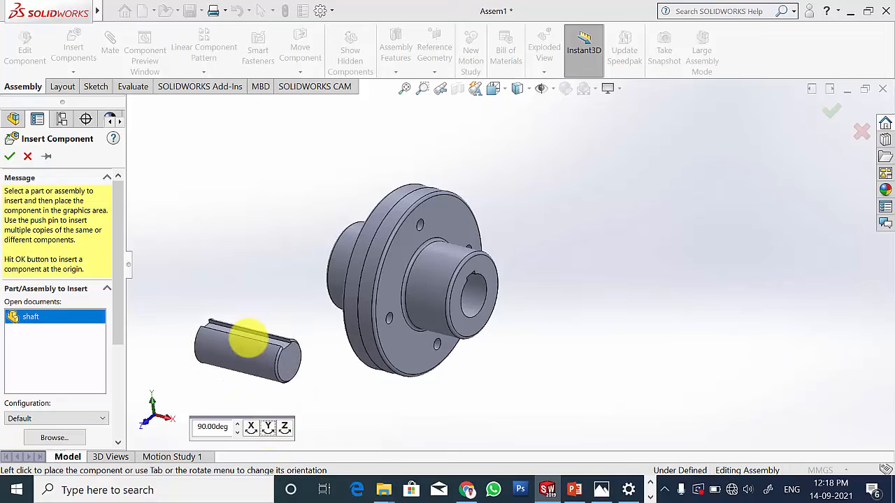
left_click(265, 292)
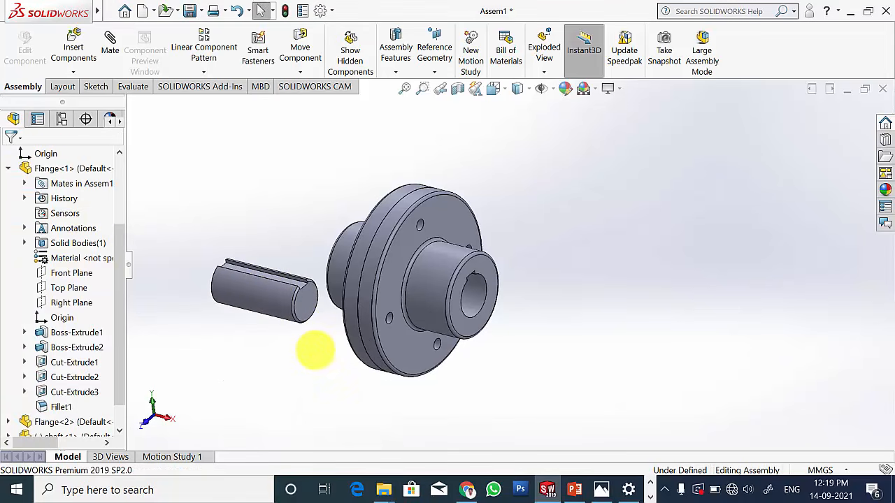
Add a Concentric mate between the first flange's bore and the shaft's cylindrical face.
middle_click_drag(314, 354, 349, 329)
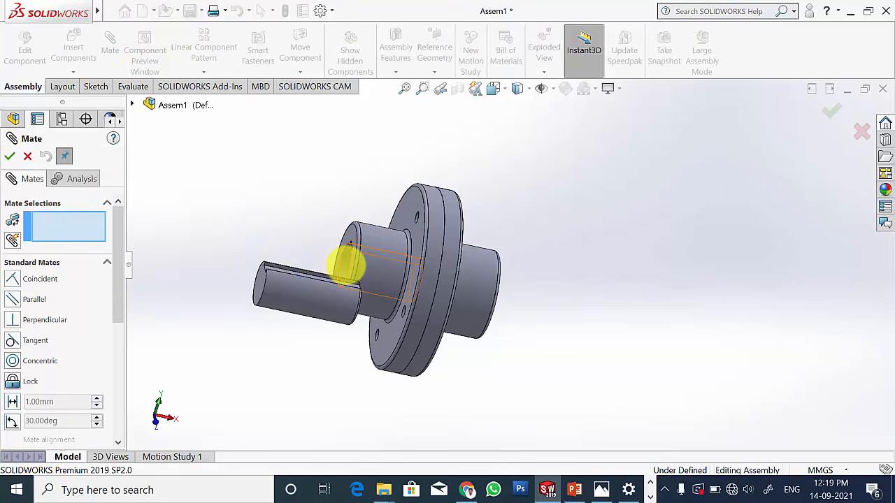
left_click(347, 264)
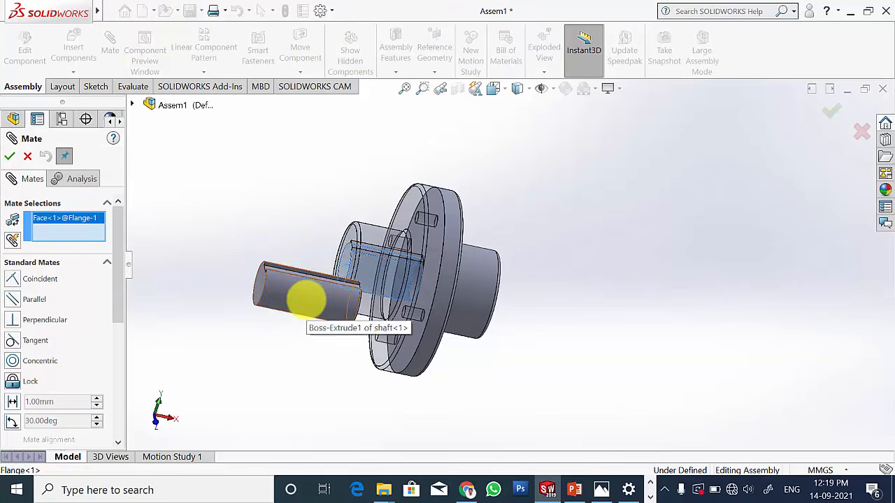
left_click(306, 299)
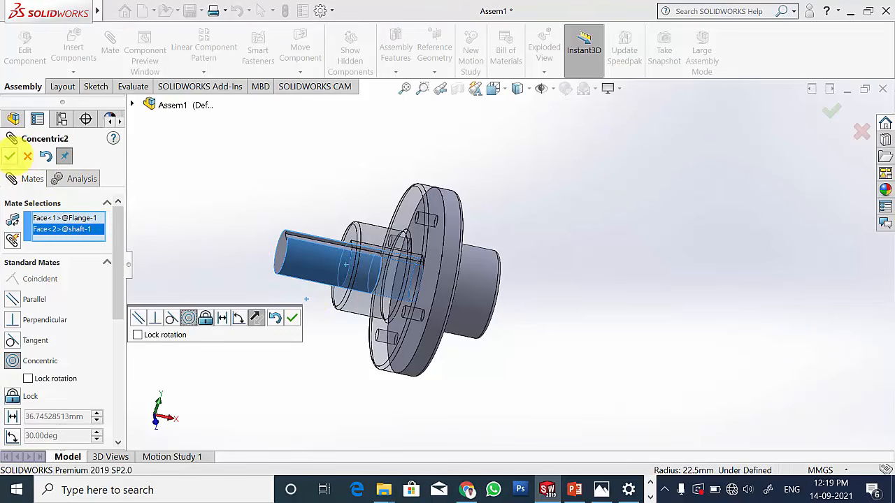
left_click(9, 156)
Align the shaft's keyway with the first flange's keyway using a Coincident mate between their matching side faces.
middle_click_drag(280, 295, 338, 327)
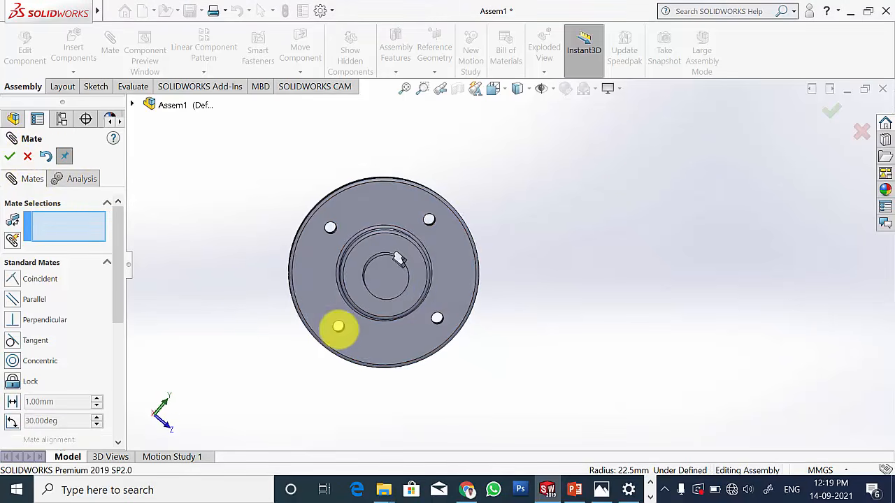
scroll(400, 244, "down", 3)
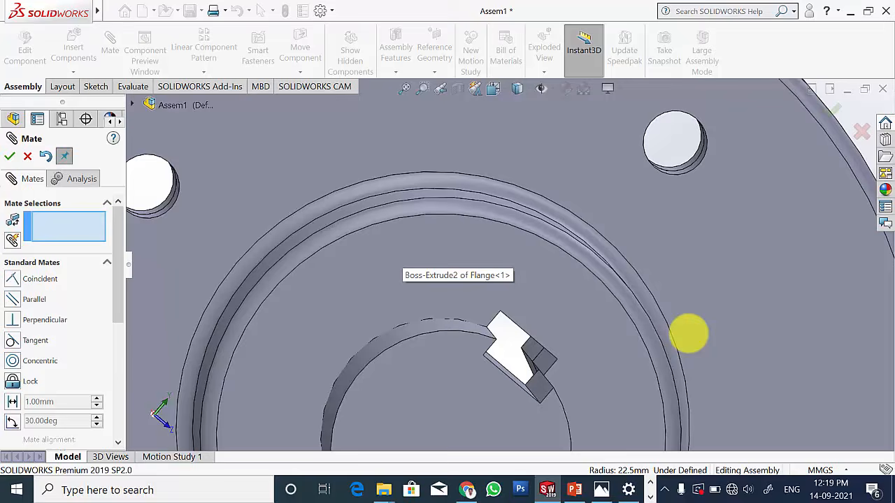
scroll(688, 335, "up", 6)
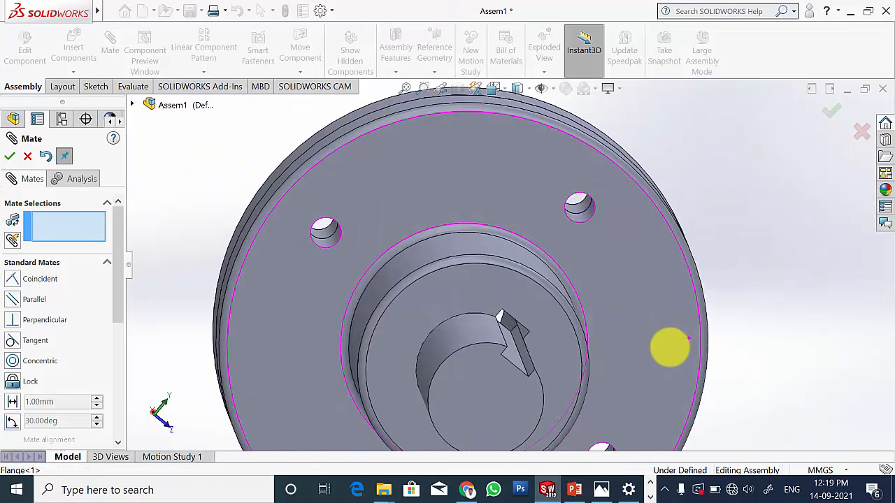
left_click(670, 347)
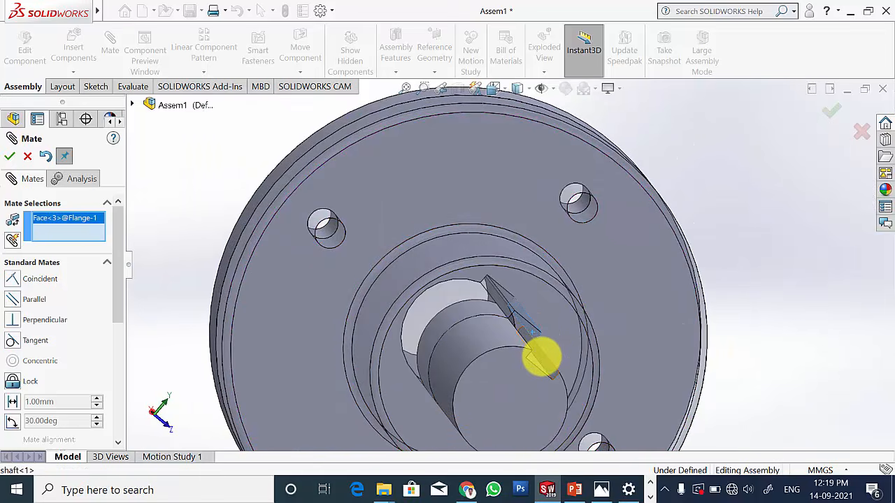
left_click(541, 358)
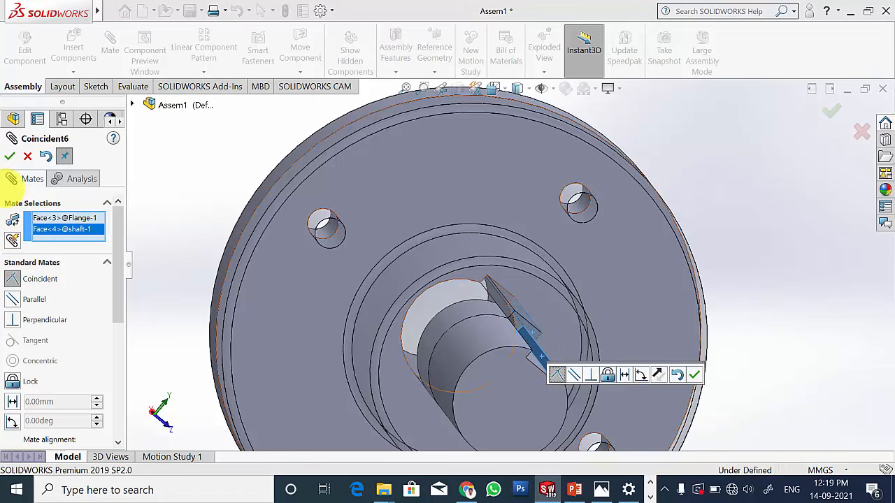
left_click(9, 156)
Finish mating and hide the second flange to expose the first flange's inner face.
middle_click_drag(692, 326, 615, 318)
scroll(384, 269, "up", 2)
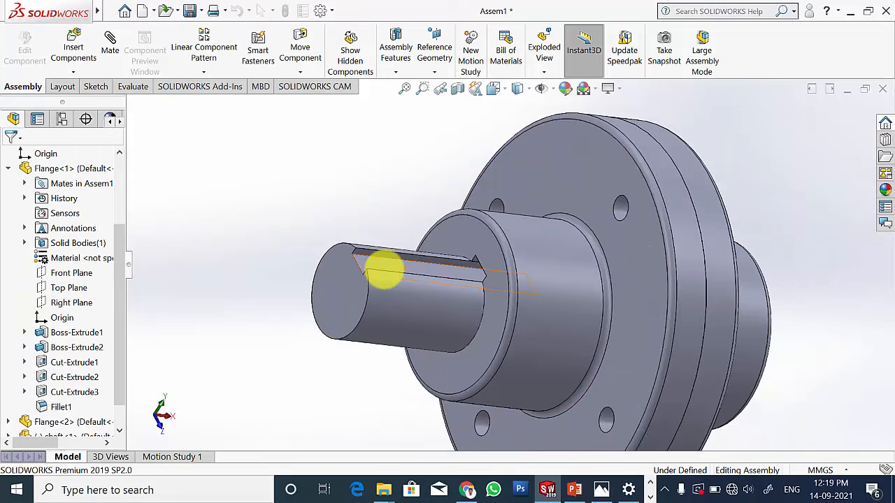
middle_click_drag(467, 262, 455, 247)
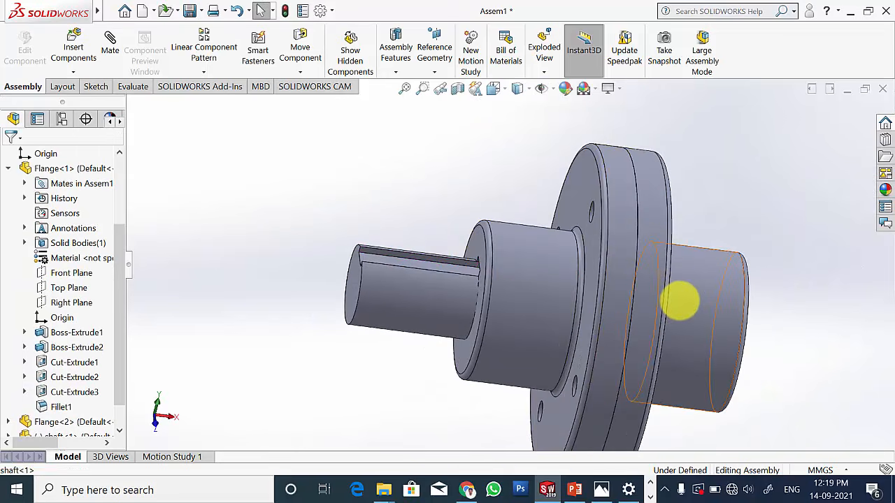
left_click(680, 300)
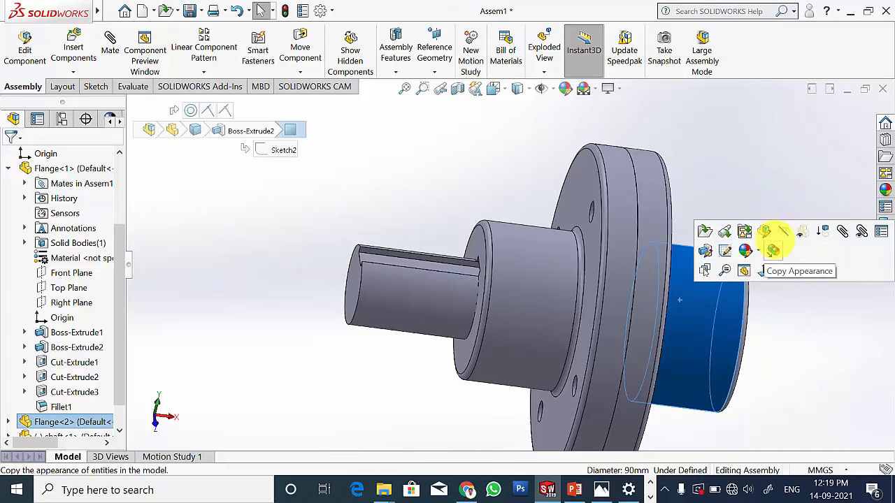
left_click(783, 232)
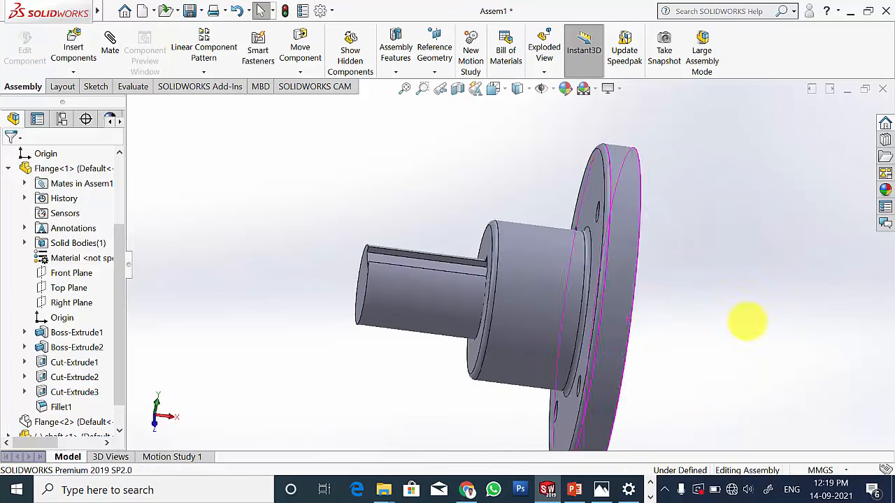
Mate the shaft's inner end face coincident with the first flange's flat inner face, and finish mating.
middle_click_drag(747, 322, 667, 296)
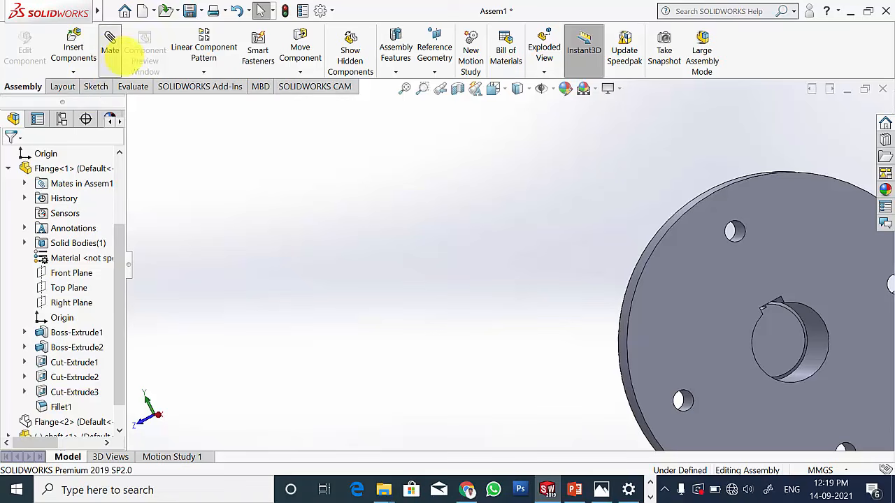
left_click(110, 49)
left_click(781, 346)
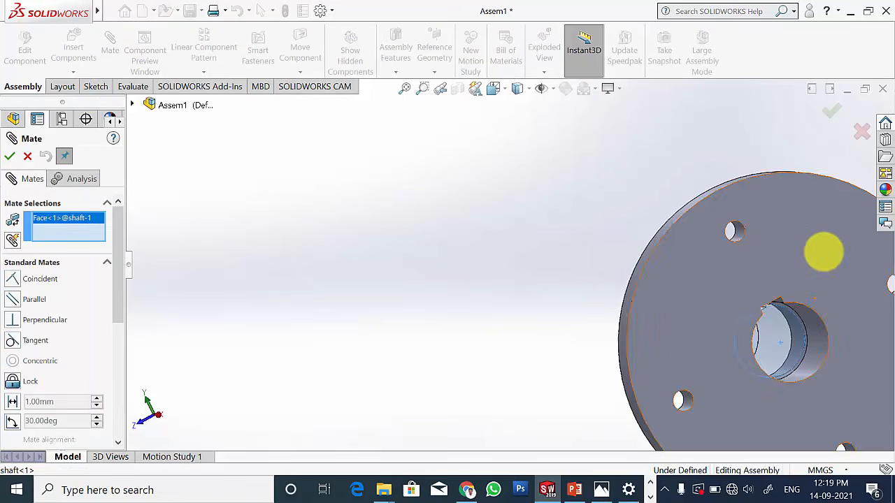
left_click(824, 252)
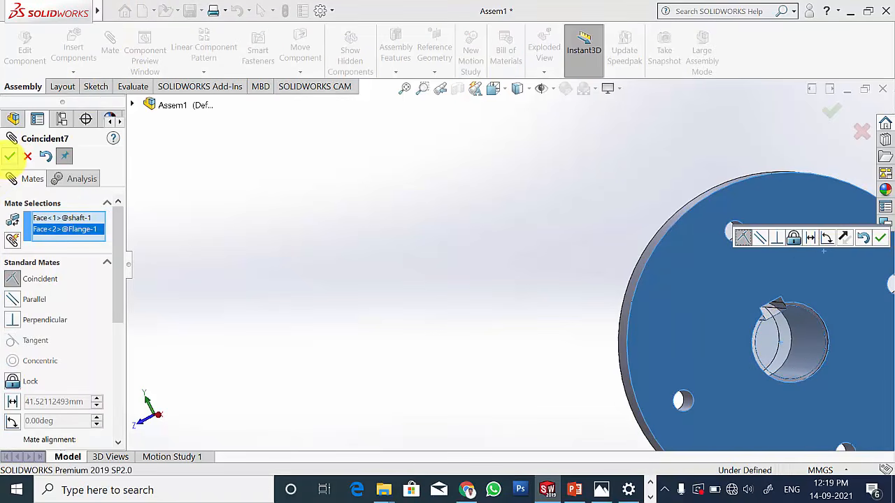
left_click(9, 156)
middle_click_drag(363, 253, 437, 279)
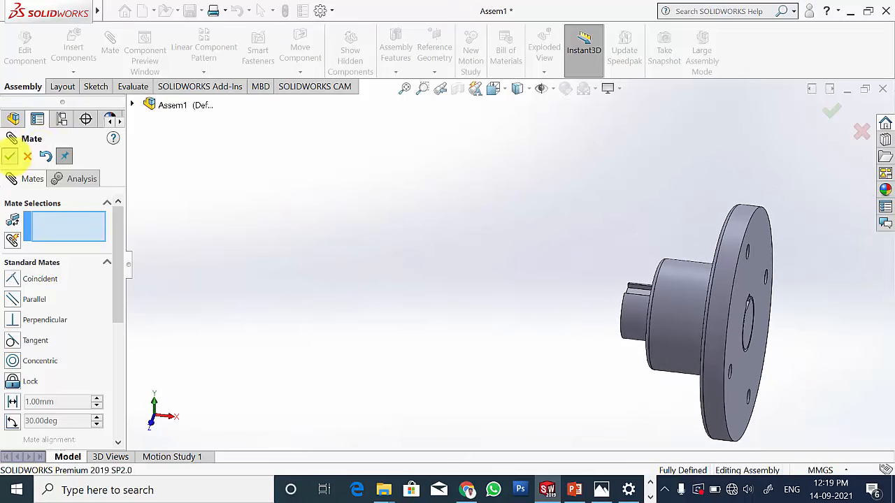
left_click(9, 156)
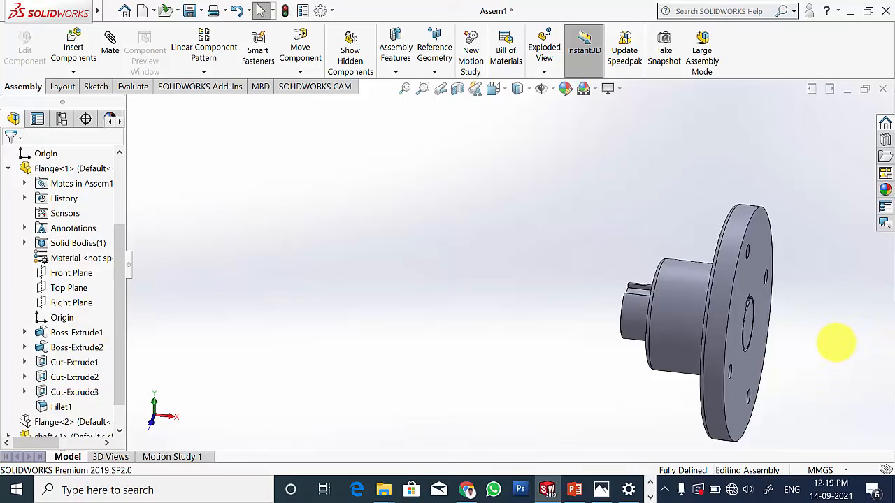
Show the hidden second flange again.
scroll(762, 317, "up", 2)
scroll(736, 309, "down", 1)
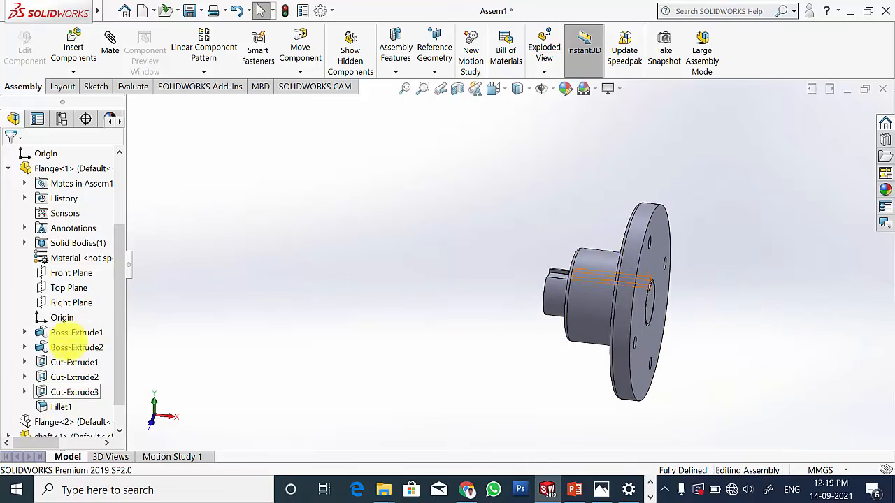
scroll(69, 341, "down", 2)
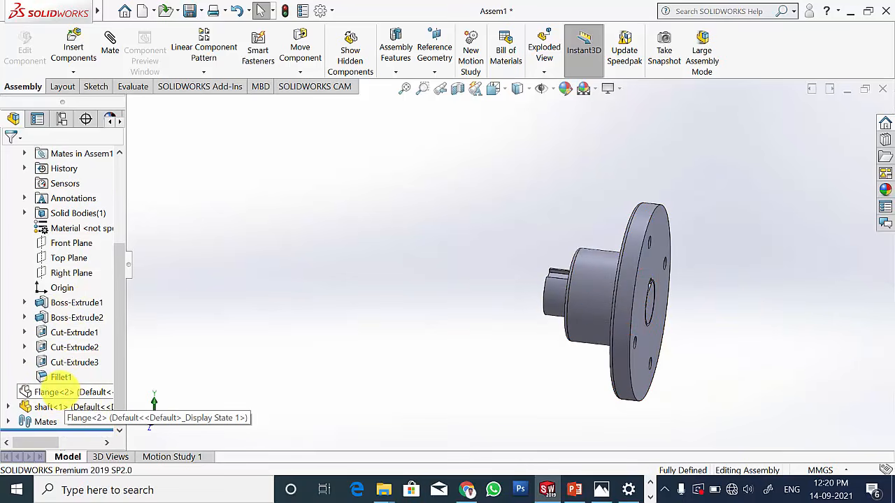
right_click(55, 391)
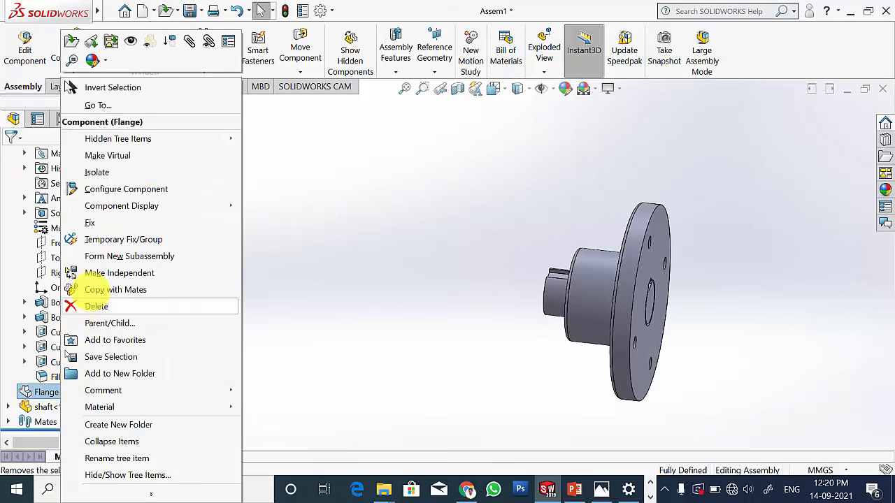
left_click(131, 42)
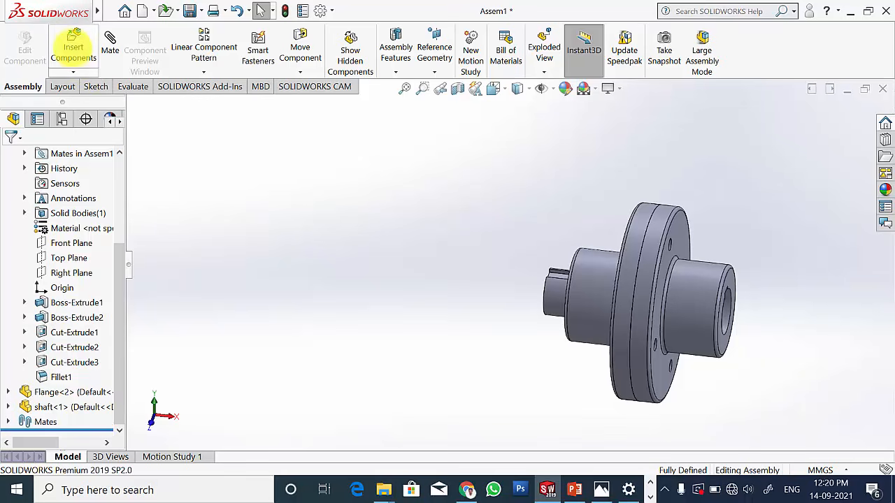
Insert a second shaft, rotate it about the Y axis in 90-degree increments, and place it beside the second flange.
left_click(74, 46)
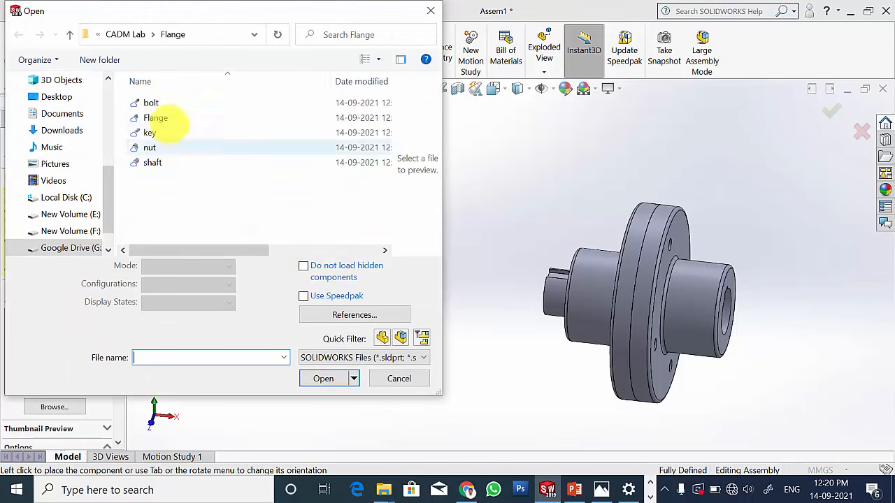
left_click(153, 163)
left_click(305, 351)
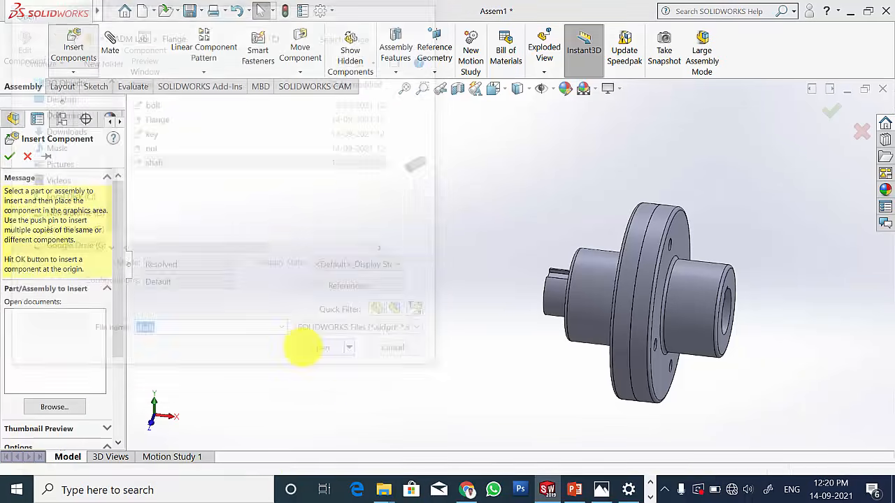
left_click(267, 428)
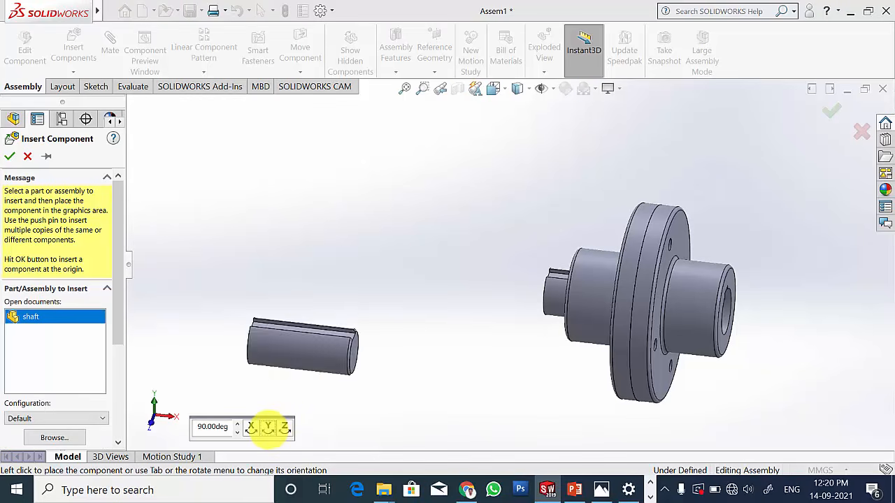
left_click(268, 427)
left_click(268, 428)
left_click(794, 372)
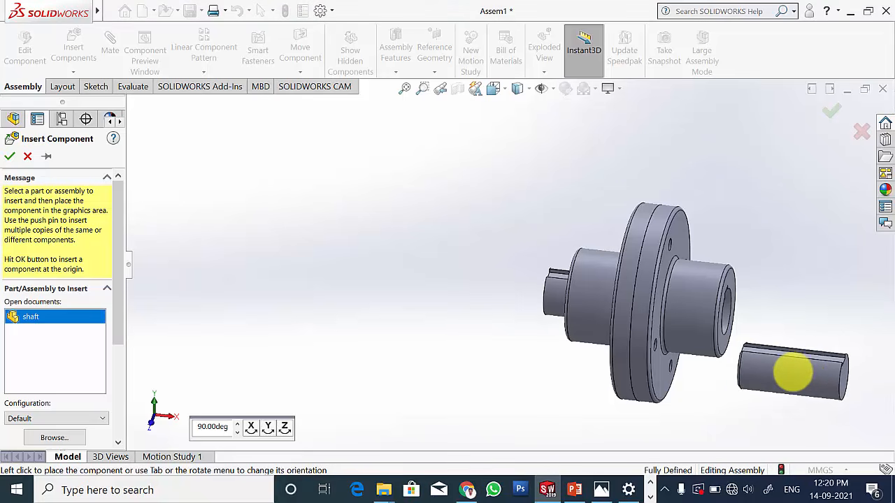
Mate the second shaft's cylindrical face concentric with the bore of the second flange.
scroll(828, 340, "down", 3)
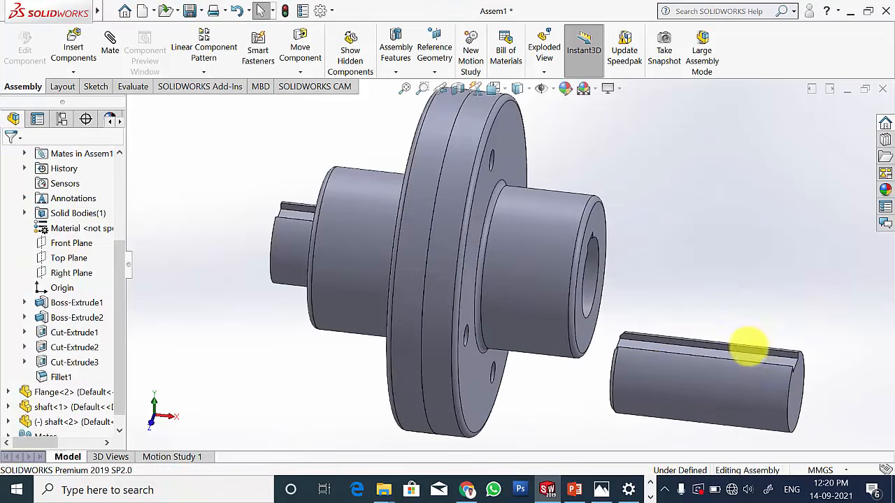
scroll(755, 345, "up", 2)
middle_click_drag(745, 347, 706, 345)
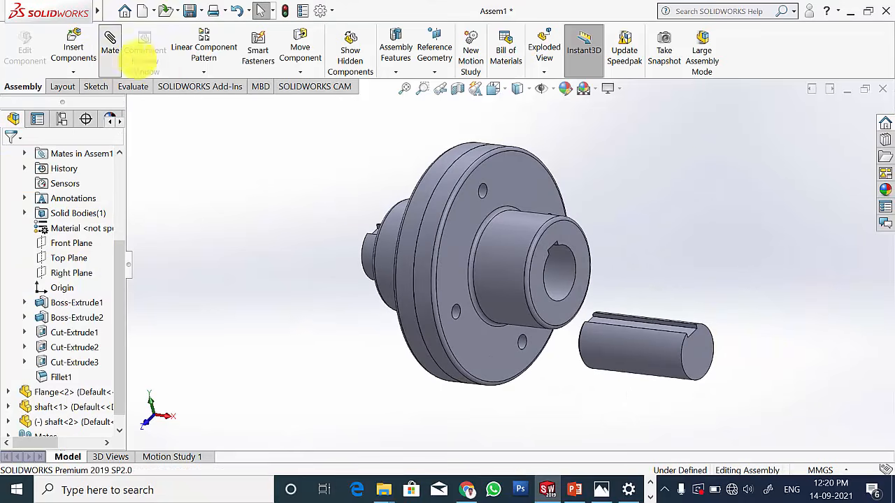
left_click(112, 48)
left_click(567, 281)
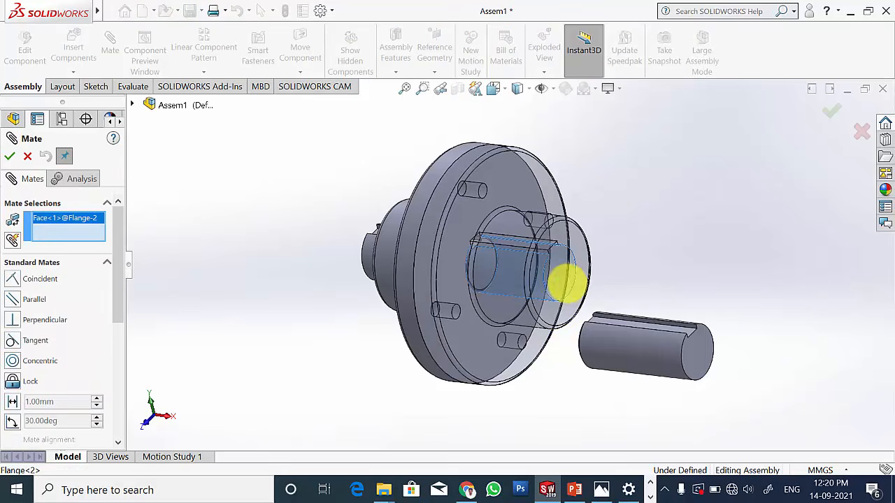
left_click(635, 344)
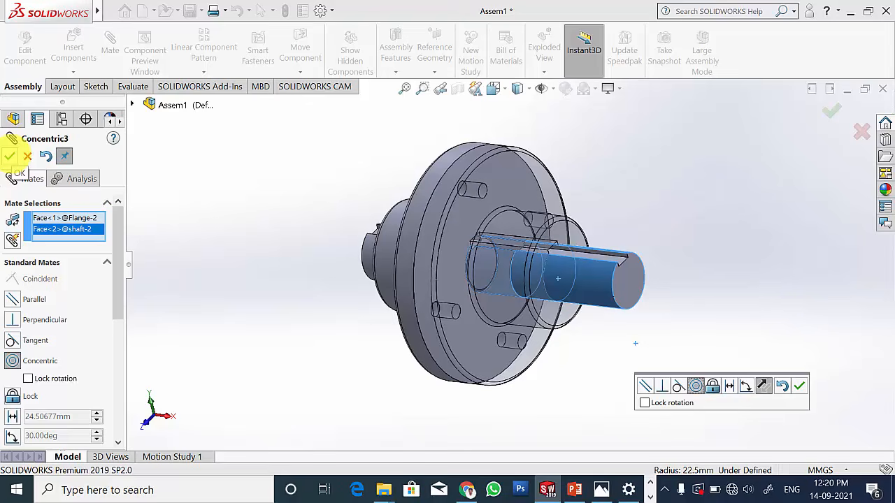
left_click(9, 156)
Mate the side face of the second shaft's keyway coincident with the matching keyway face in the second flange, and finish mating.
middle_click_drag(645, 319, 611, 294)
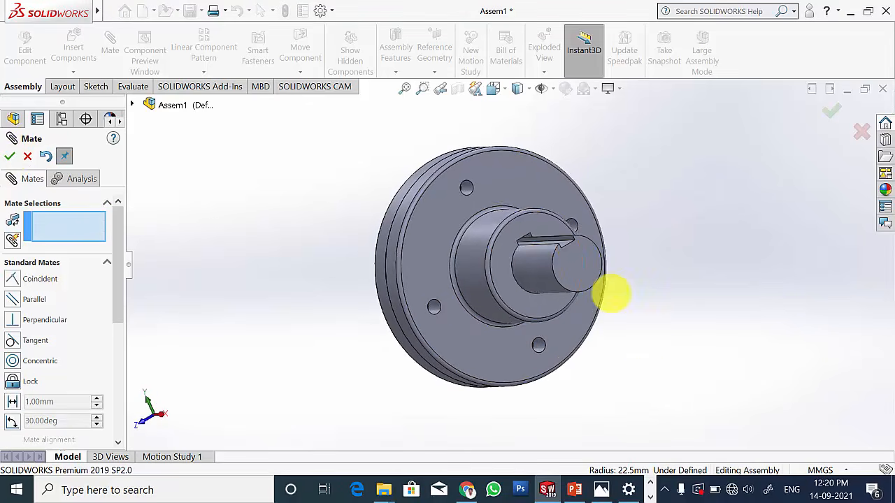
scroll(521, 232, "down", 3)
middle_click_drag(680, 268, 586, 243)
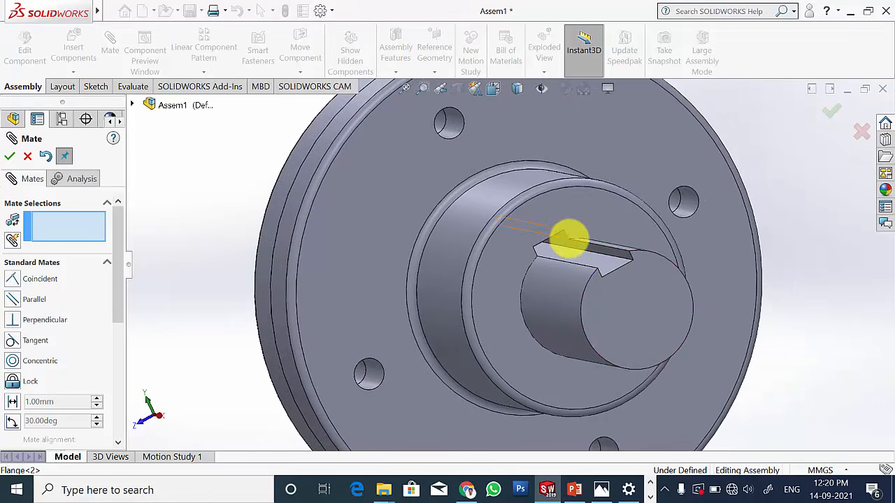
left_click(570, 238)
left_click(590, 250)
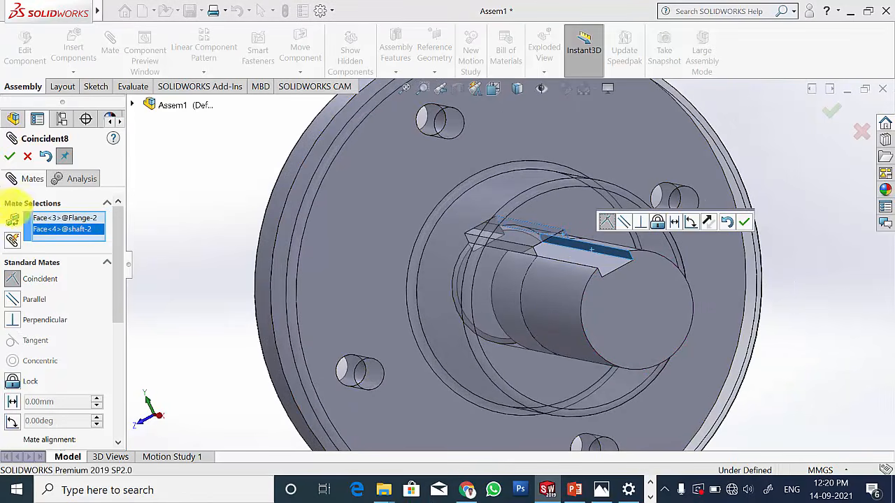
left_click(9, 156)
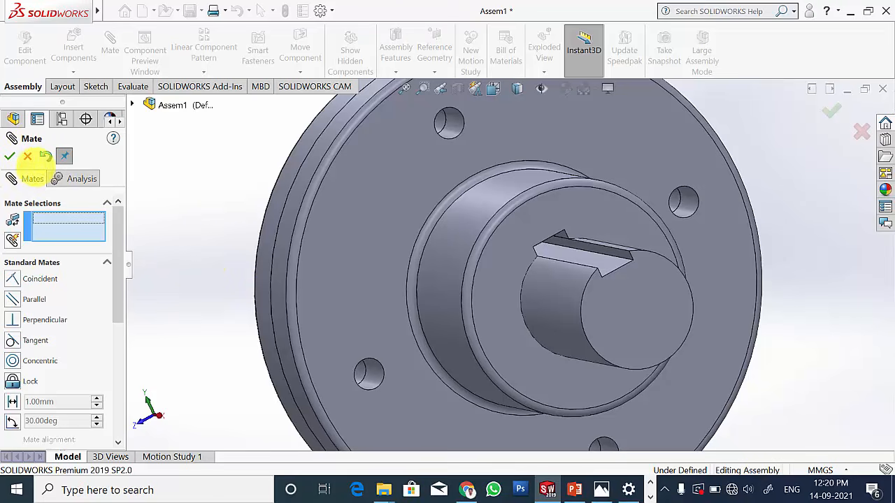
left_click(10, 156)
Hide the first flange and the first shaft to expose the second flange's inner face.
scroll(231, 314, "up", 5)
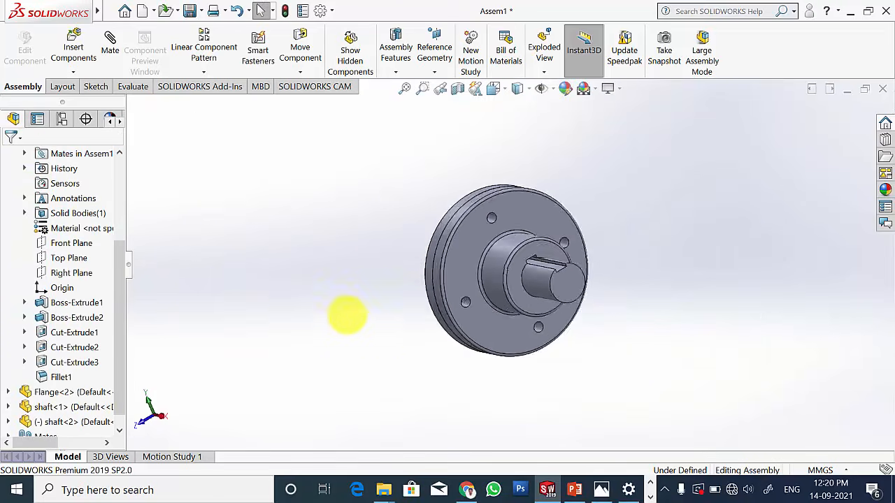
middle_click_drag(345, 313, 400, 306)
left_click(450, 249)
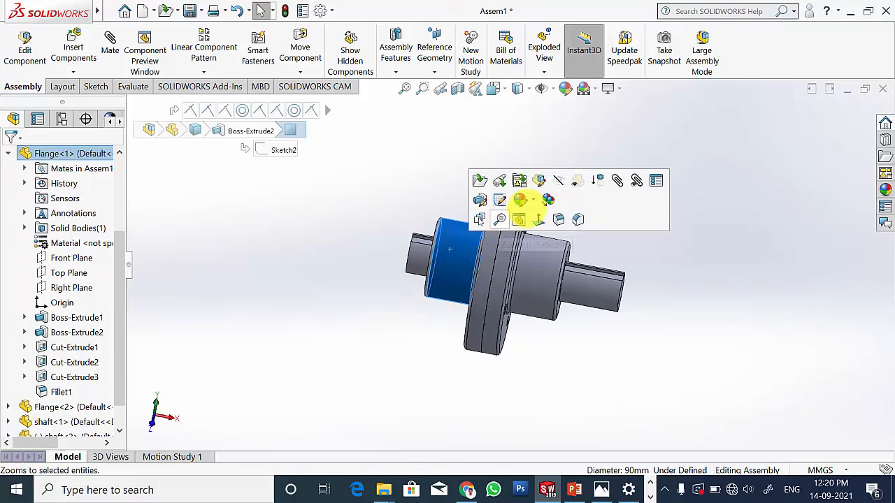
left_click(556, 182)
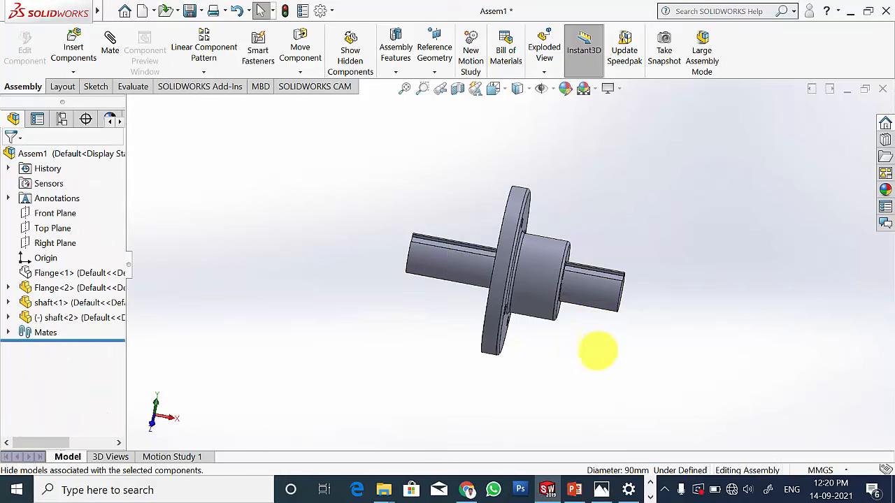
middle_click_drag(595, 370, 615, 376)
left_click(455, 259)
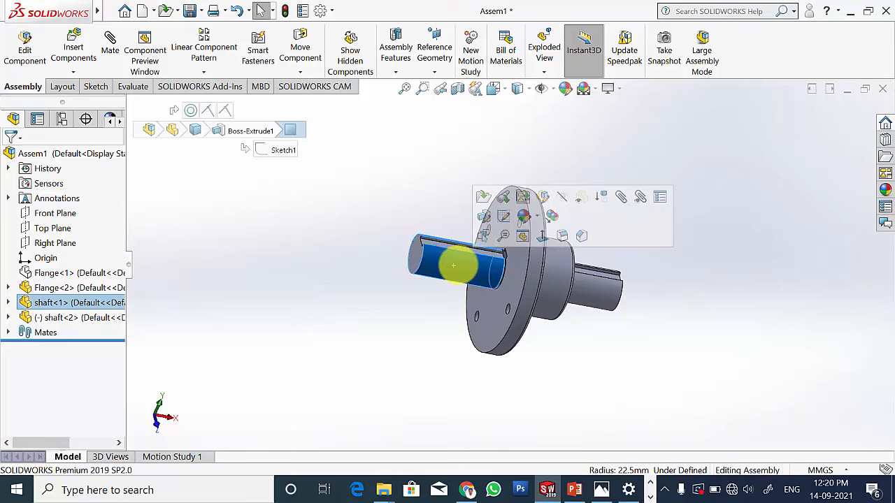
left_click(561, 197)
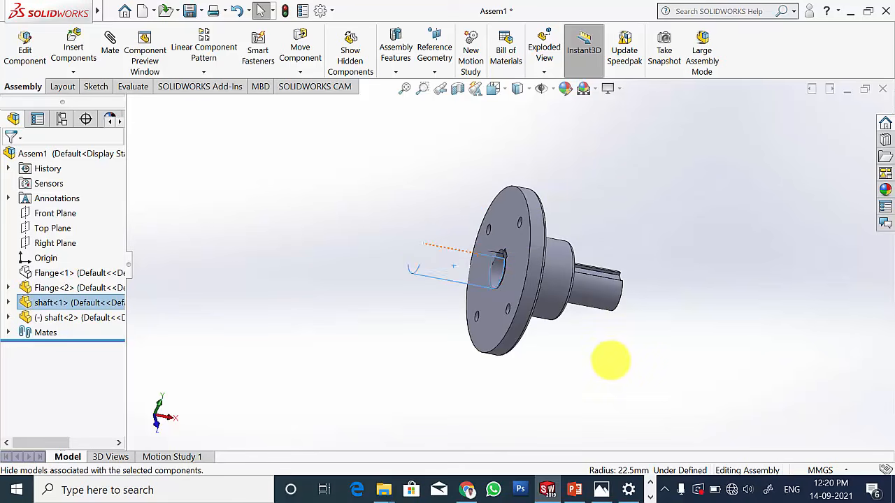
Mate the second shaft's inner end face coincident with the second flange's flat inner face, and finish mating.
middle_click_drag(613, 373, 637, 381)
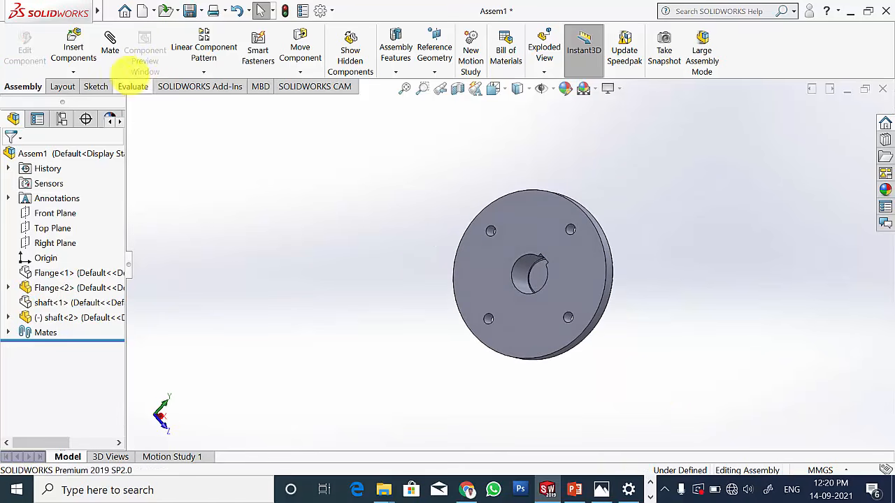
left_click(111, 50)
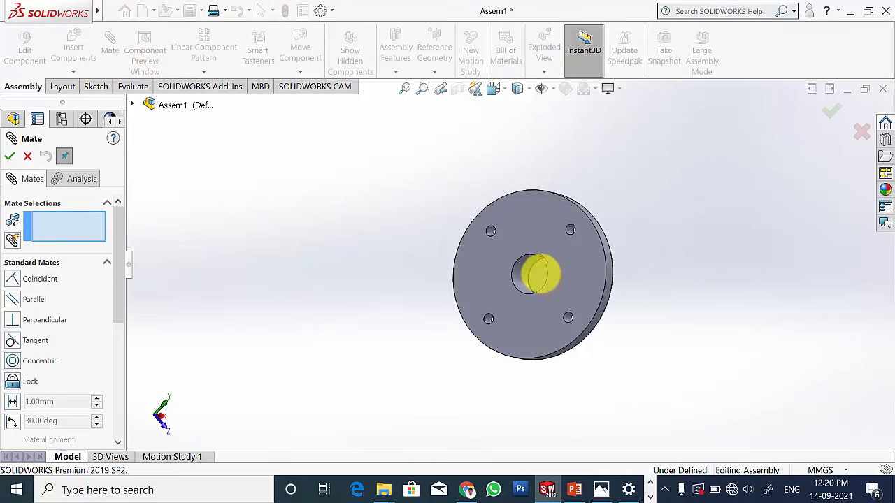
left_click(531, 273)
left_click(528, 227)
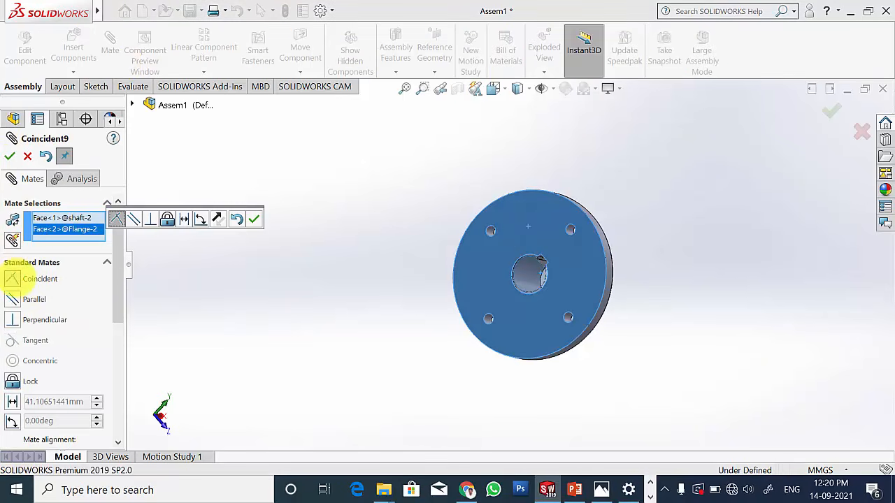
left_click(9, 155)
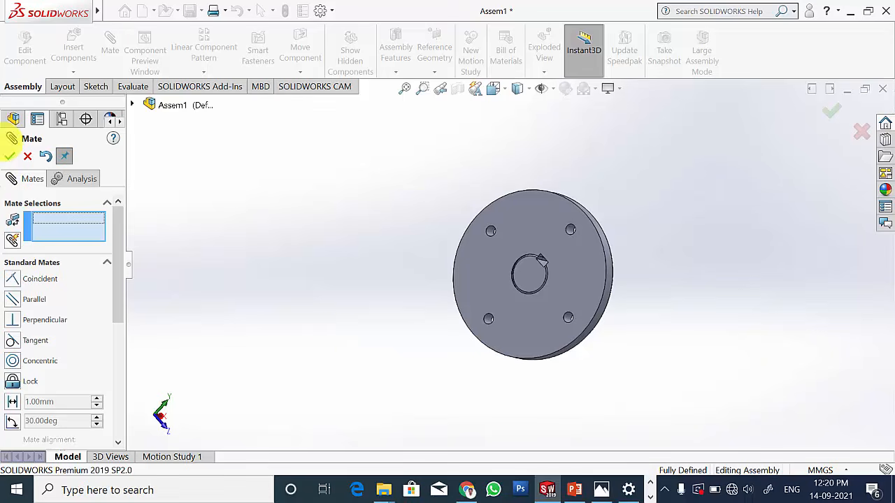
key("Escape")
Show the hidden first shaft and first flange again.
middle_click_drag(386, 322, 194, 320)
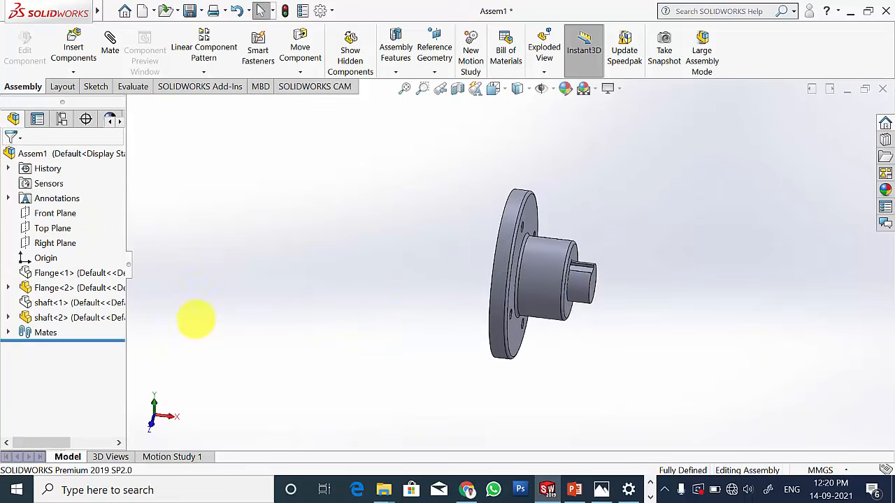
left_click(62, 301)
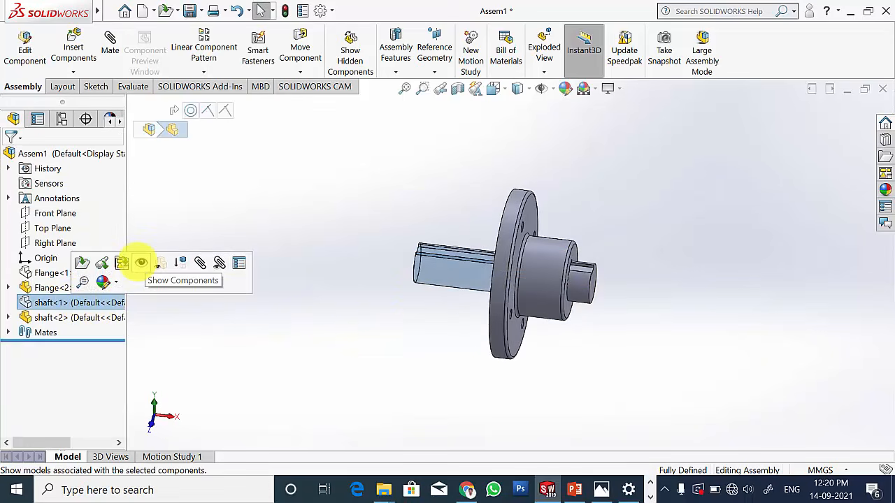
left_click(141, 262)
left_click(70, 272)
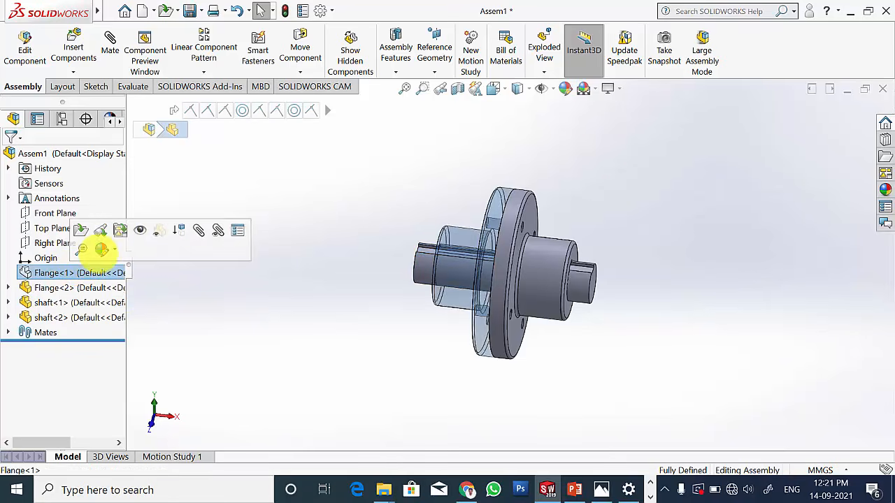
left_click(141, 230)
left_click(300, 302)
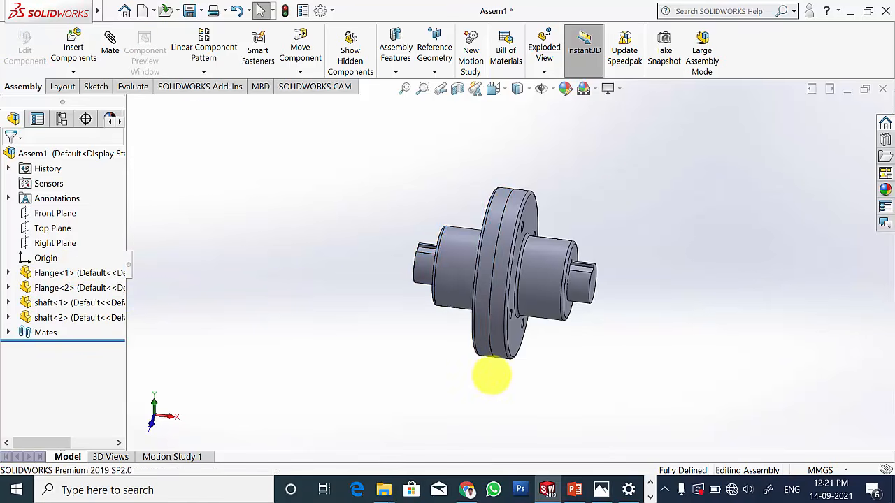
Insert the bolt part, rotate it about the Y axis to lie along the coupling axis, and place it beside the flanges.
middle_click_drag(491, 376, 441, 363)
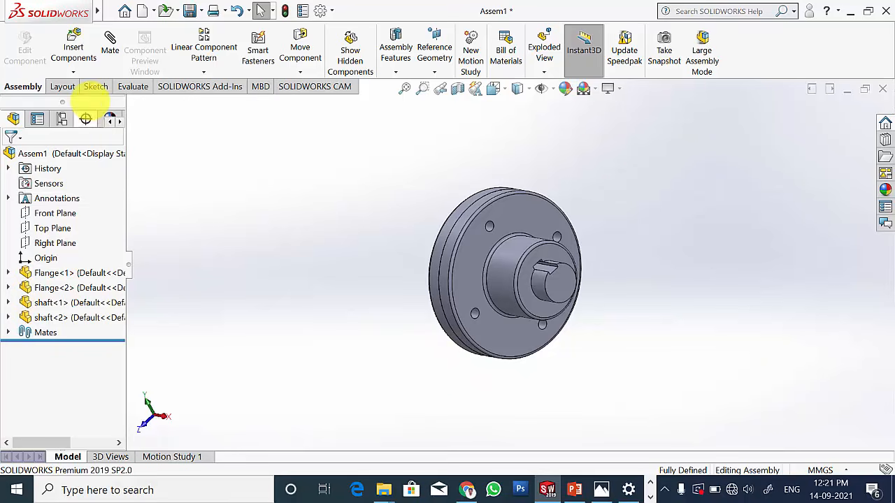
left_click(74, 49)
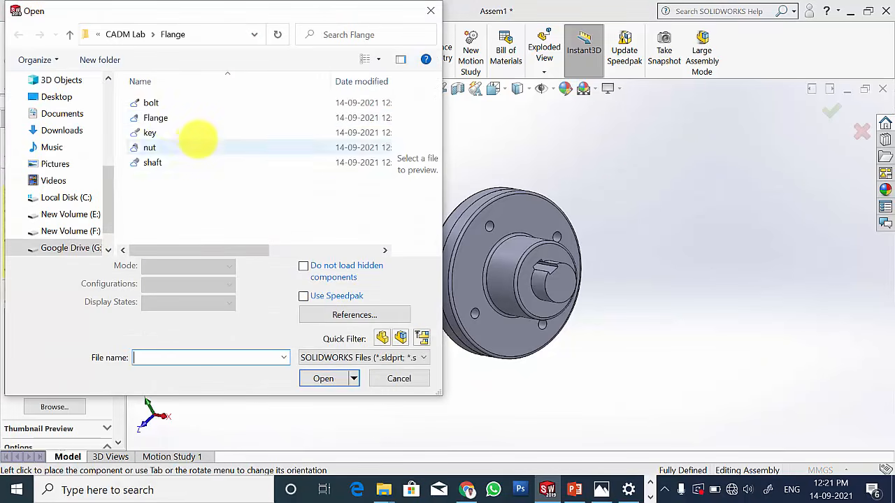
left_click(151, 103)
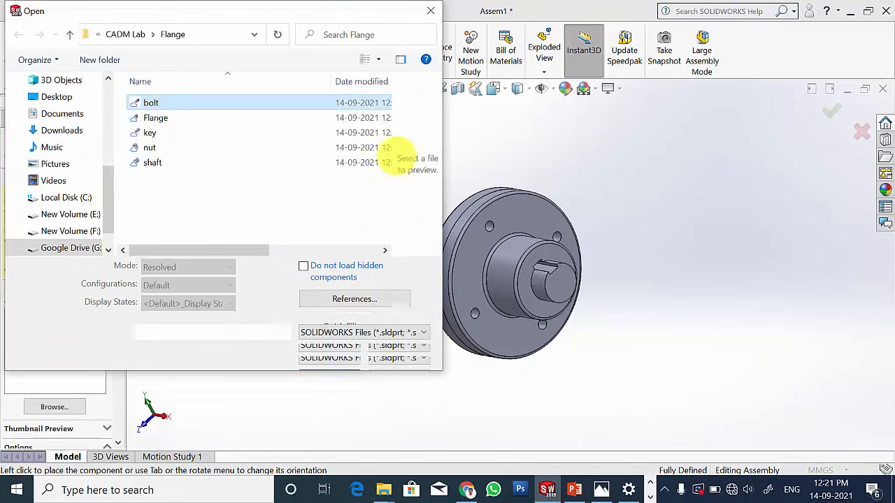
left_click(323, 353)
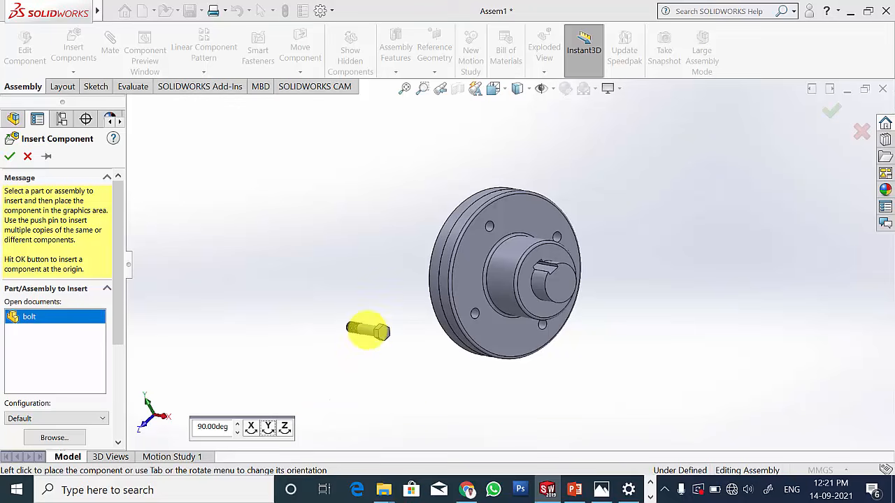
left_click(366, 327)
Mate the bolt's shank concentric with an upper bolt hole of the second flange, with rotation locked, and finish mating.
mouse_move(357, 372)
middle_mouse_down()
mouse_move(378, 375)
mouse_move(369, 360)
middle_mouse_up()
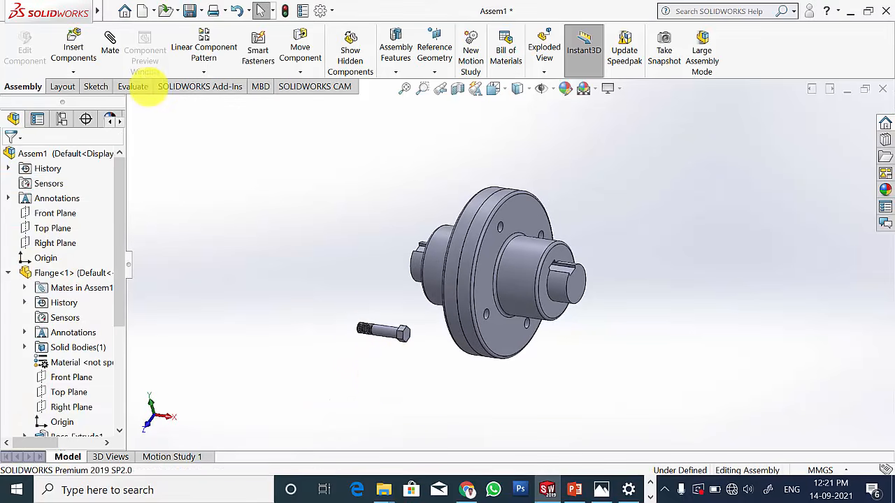
scroll(497, 227, "down", 4)
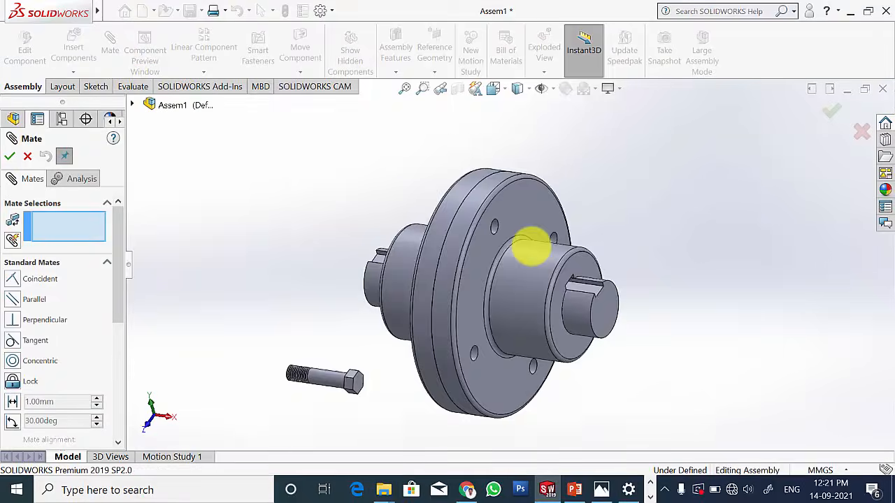
left_click(473, 220)
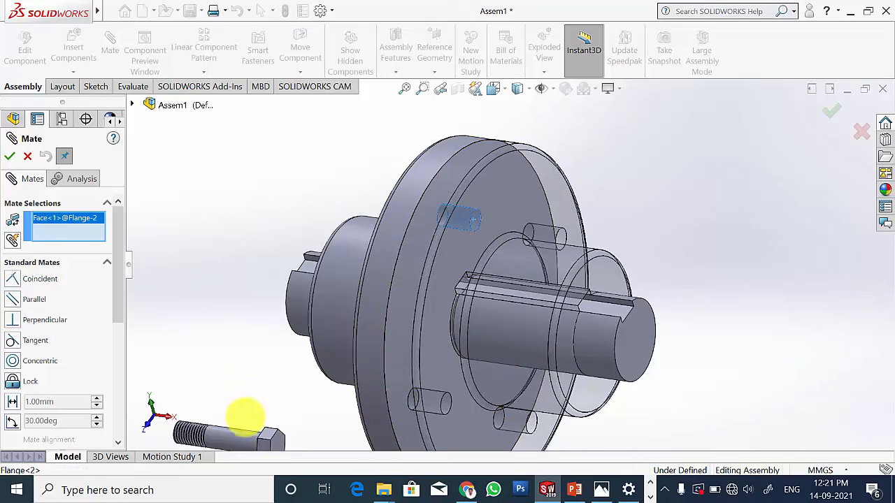
left_click(240, 437)
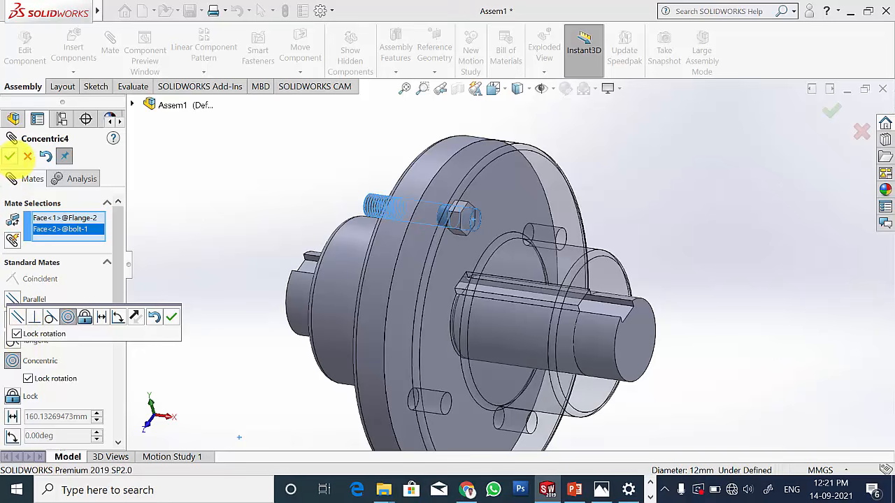
left_click(10, 156)
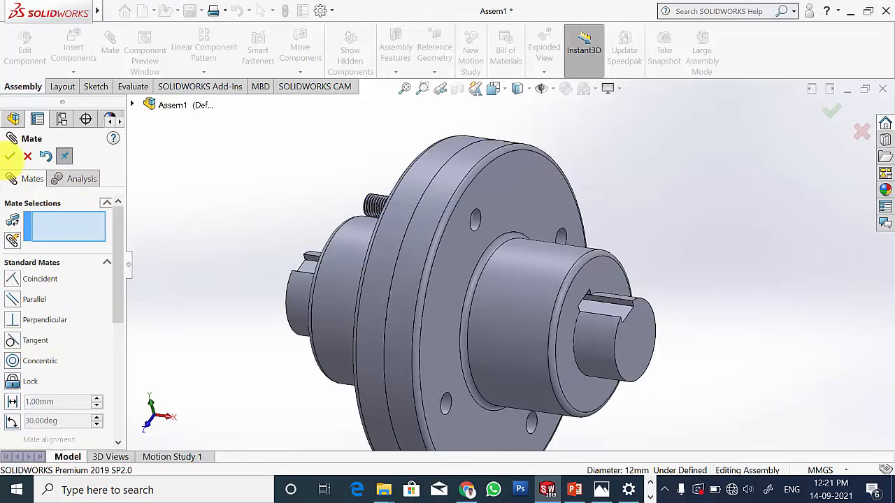
key("Escape")
Slide the bolt along its hole axis until its head stands clear of the second flange's outer side.
left_click(377, 207)
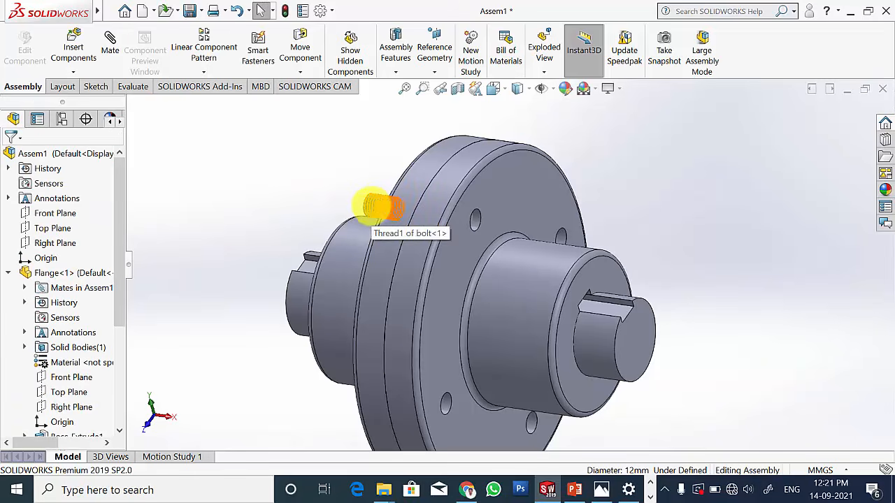
middle_click_drag(435, 254, 373, 183)
left_click(375, 190)
left_click_drag(375, 189, 602, 217)
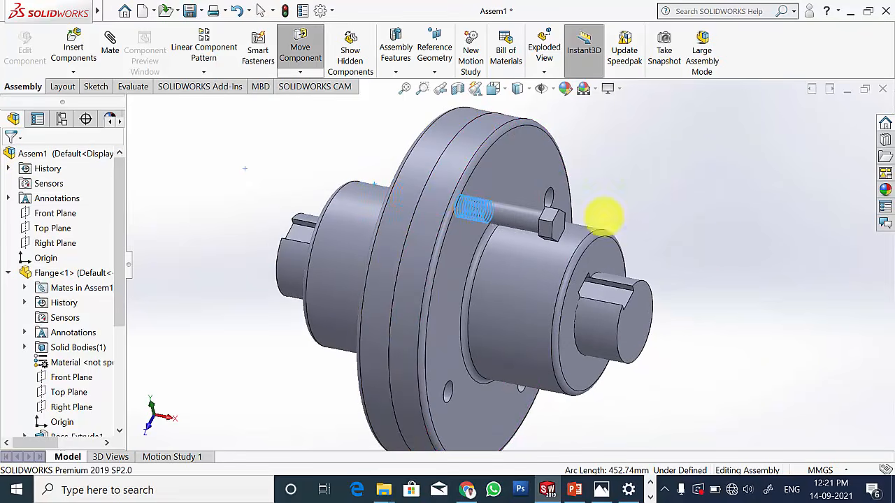
Mate the underside of the bolt head coincident with the second flange's outer face and finish mating.
middle_click_drag(699, 296, 734, 305)
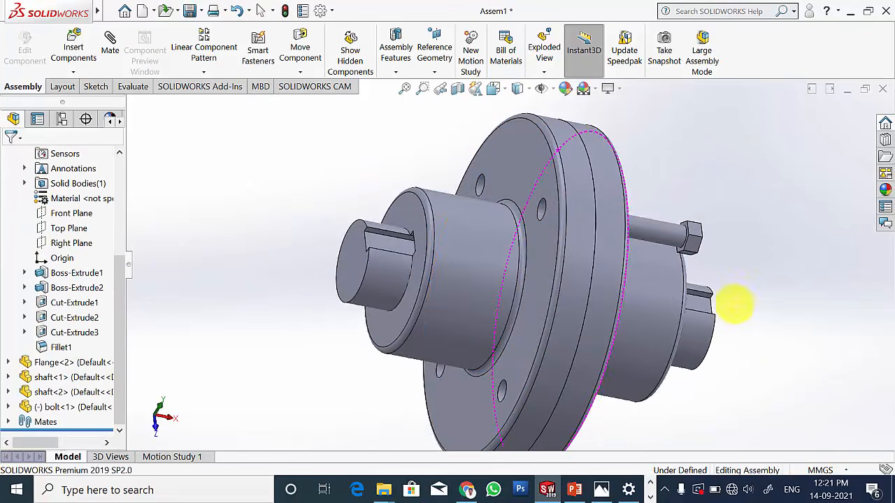
left_click(112, 42)
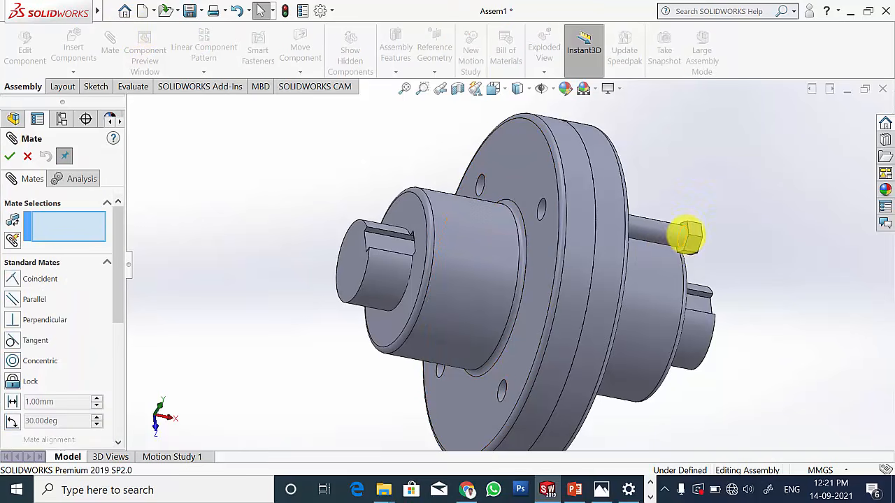
scroll(687, 229, "down", 5)
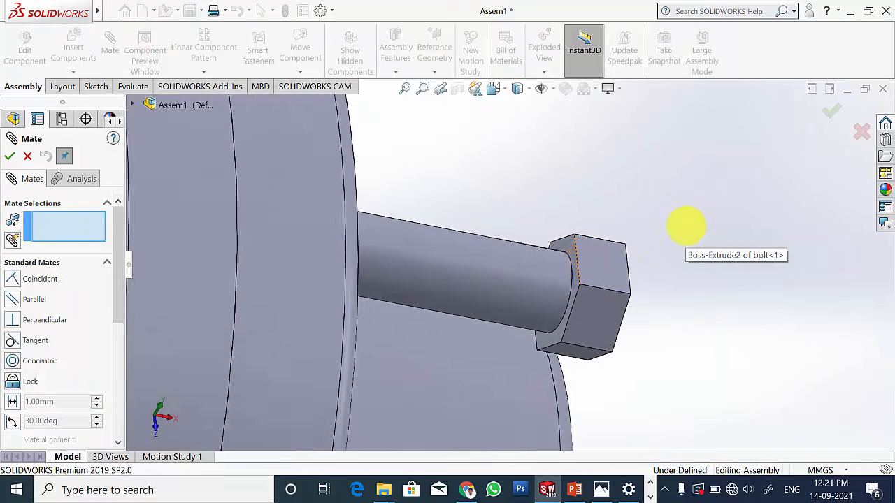
left_click(534, 248)
middle_click_drag(685, 274, 633, 264)
left_click(427, 183)
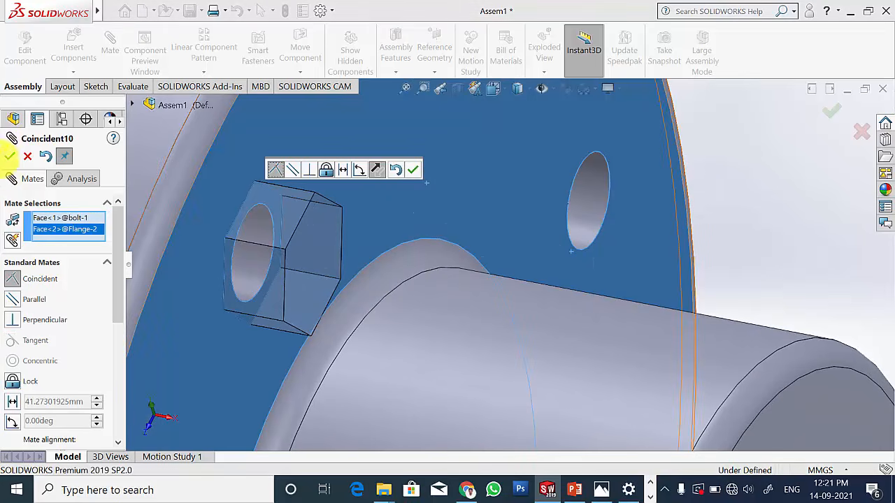
left_click(10, 155)
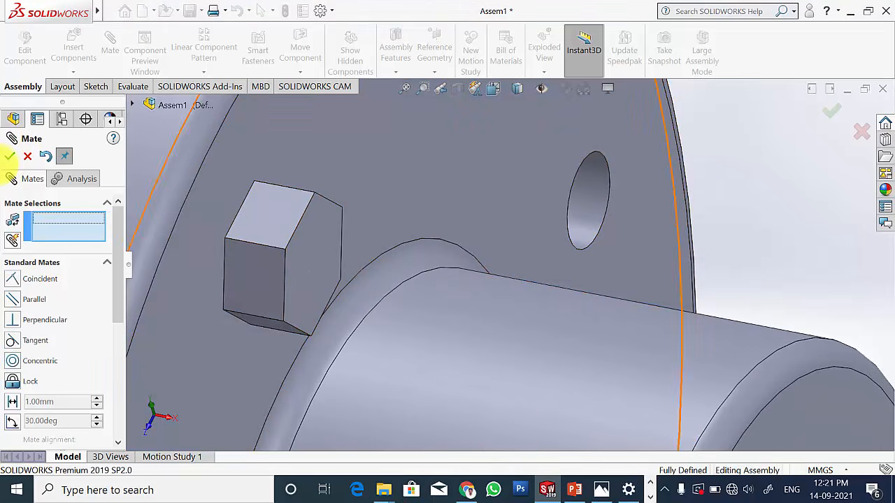
scroll(359, 234, "up", 10)
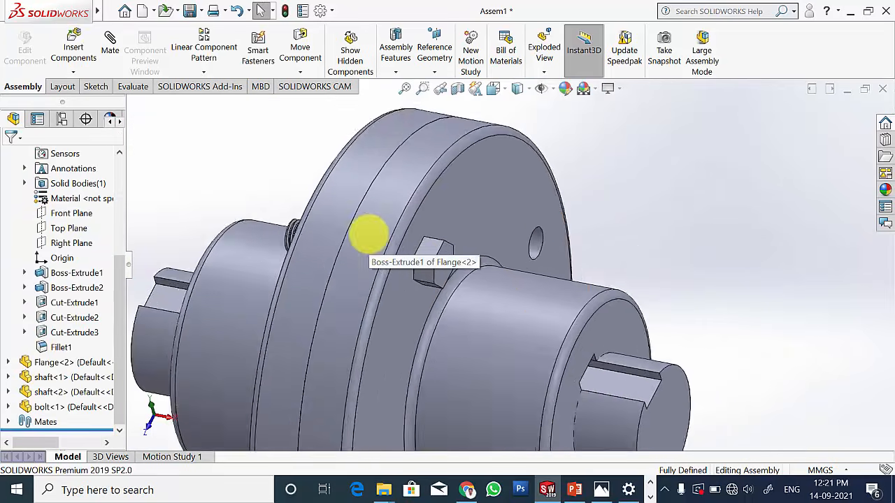
Circular-pattern the bolt about the second flange's outer circular edge with a 90° angle and 4 instances.
middle_click_drag(515, 334, 537, 362)
scroll(538, 362, "down", 3)
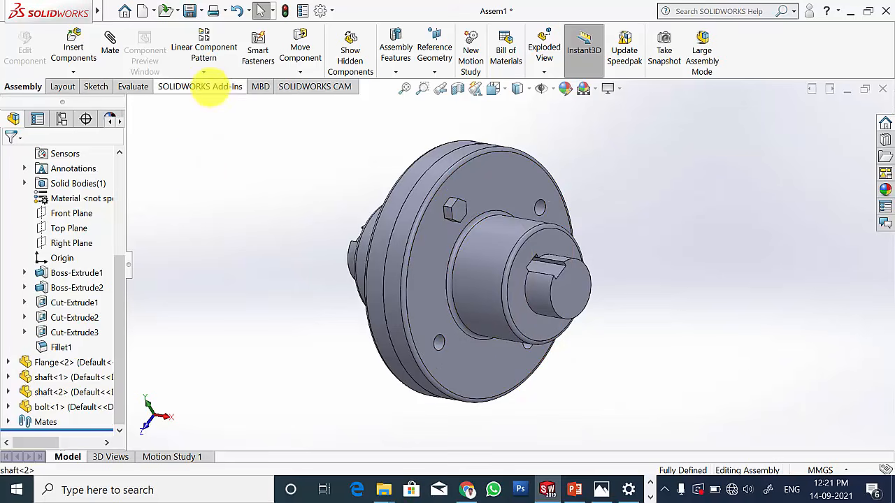
left_click(209, 72)
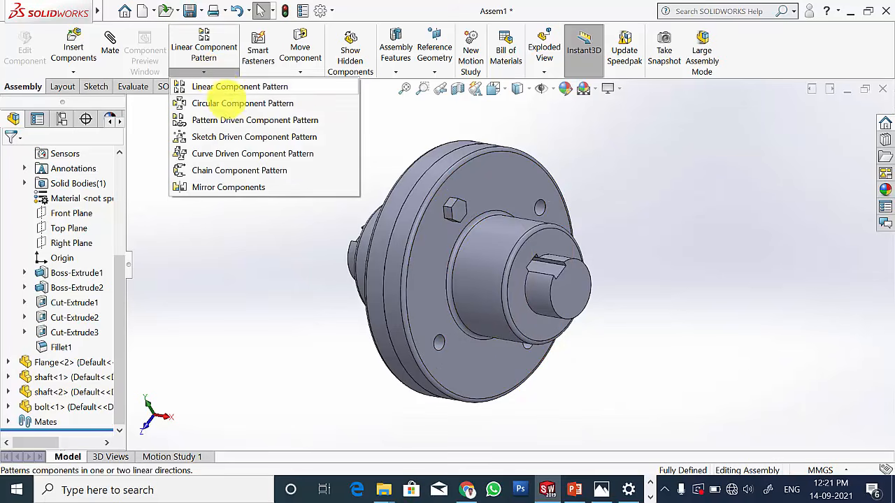
left_click(230, 102)
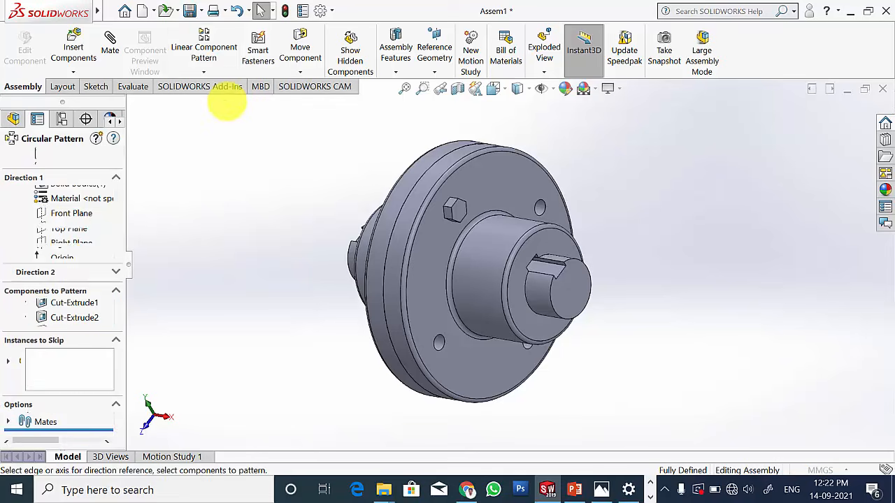
left_click(70, 194)
left_click(75, 311)
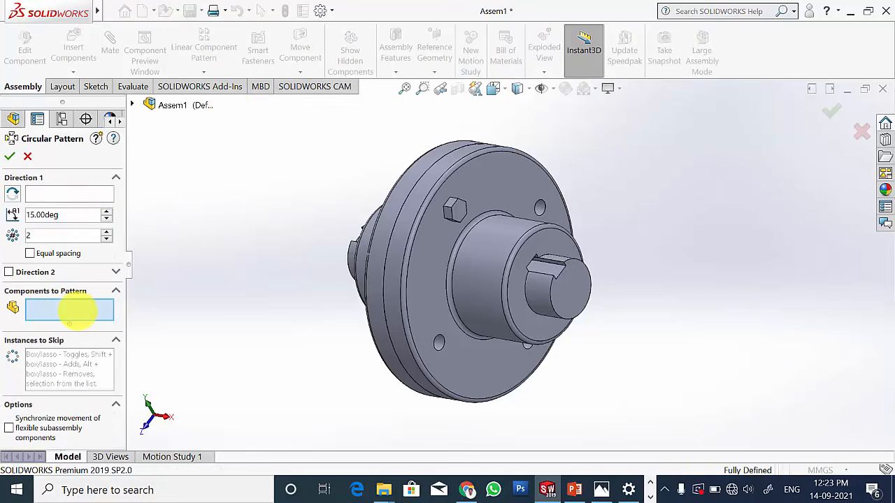
left_click(456, 210)
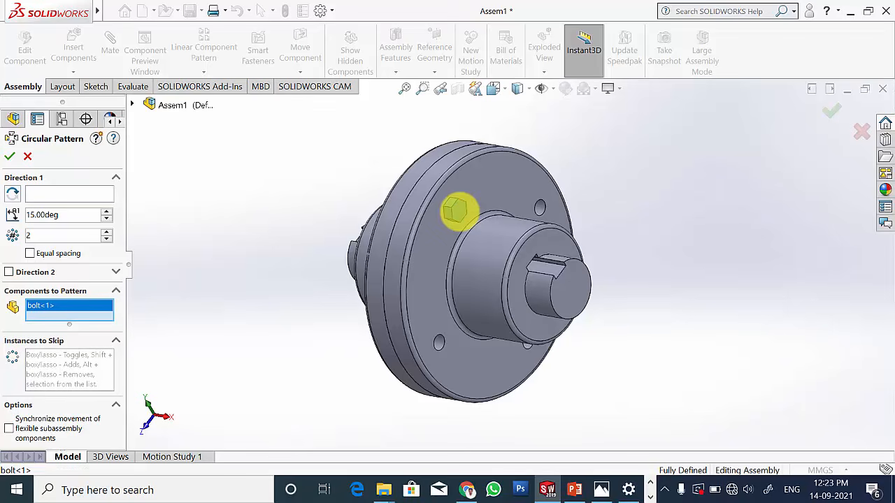
left_click(43, 192)
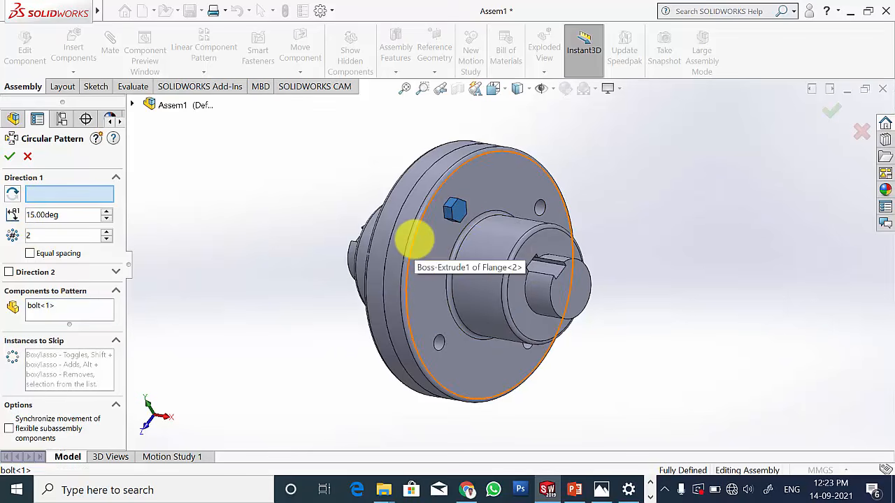
left_click(416, 239)
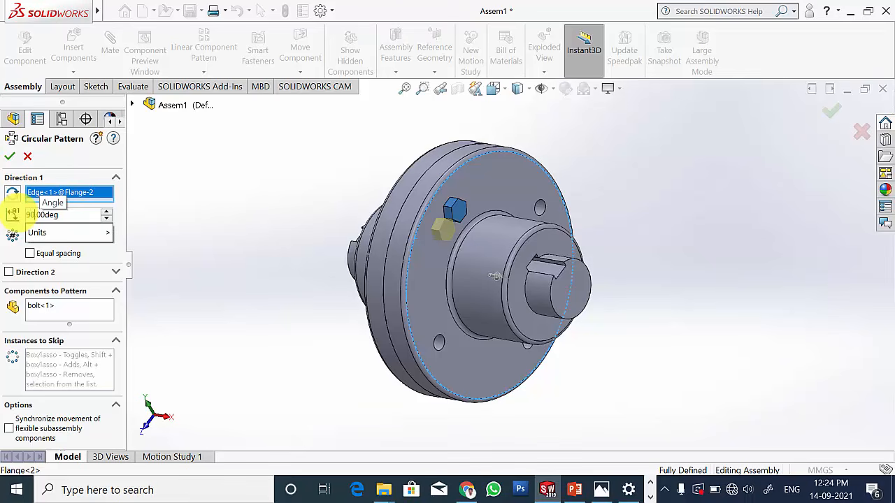
key("Return")
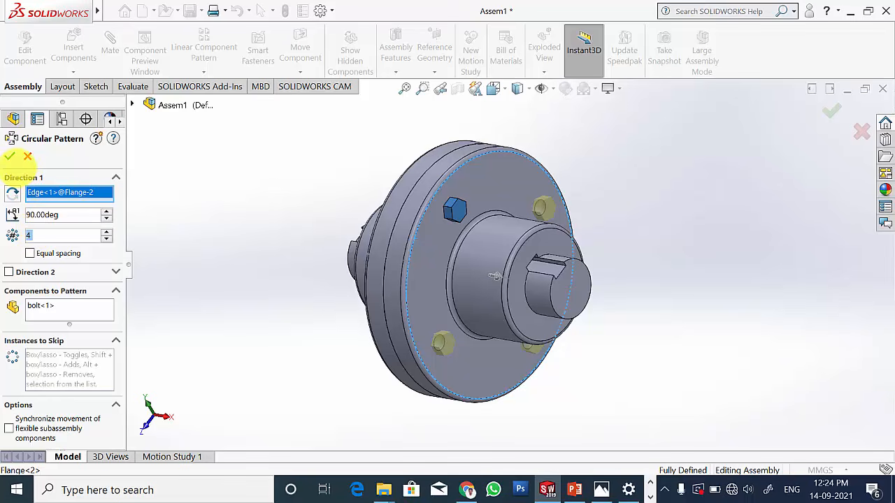
key("Return")
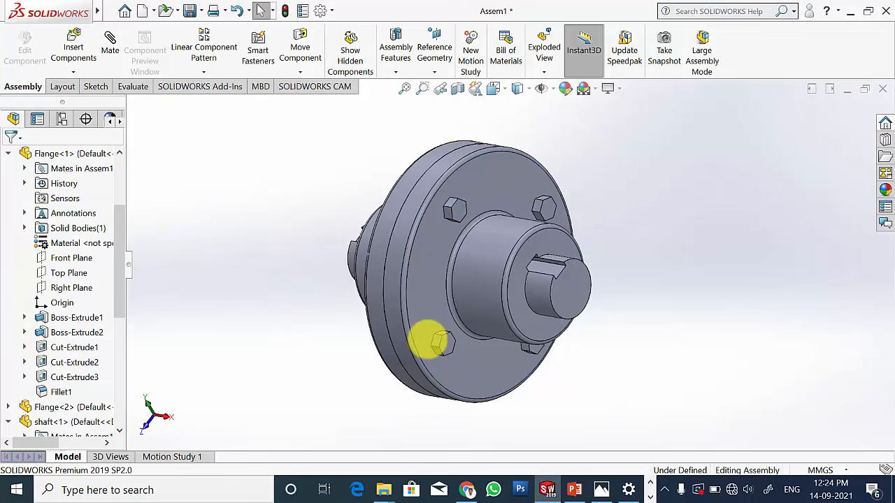
Insert the nut part, rotate it 90° about the Y axis, and place it beside the bolts' threaded ends.
middle_click_drag(546, 339, 471, 357)
left_click(74, 53)
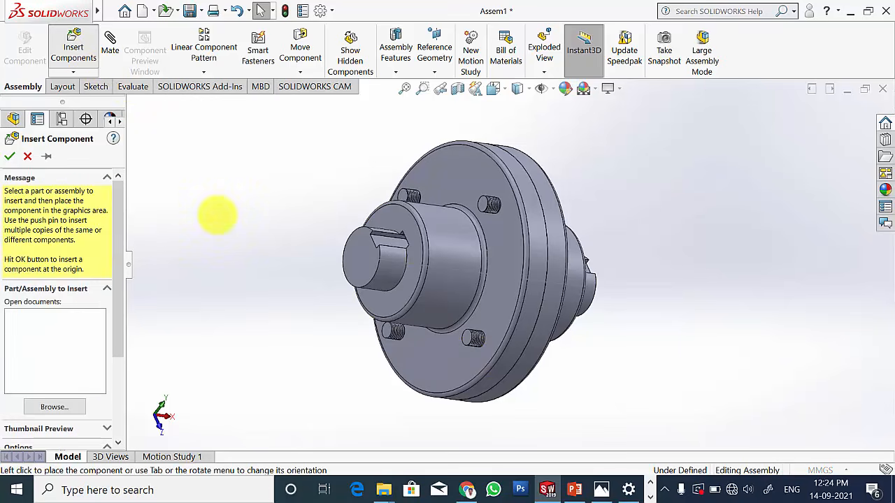
left_click(164, 147)
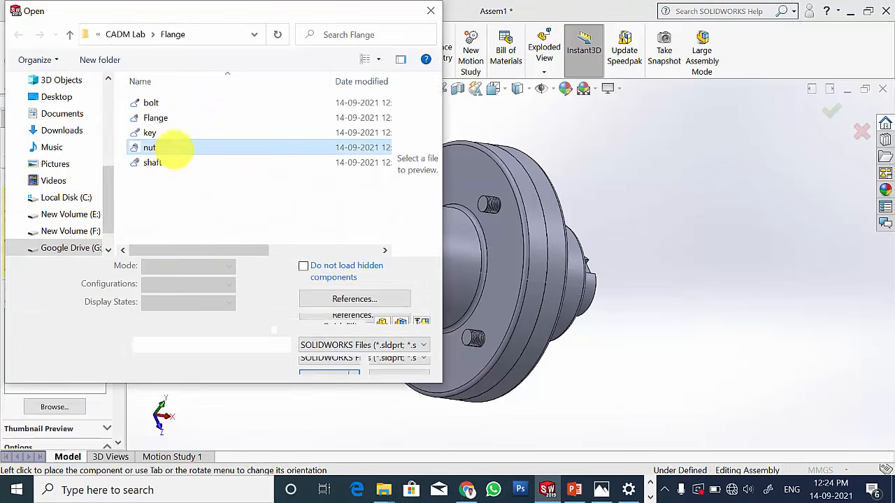
left_click(323, 353)
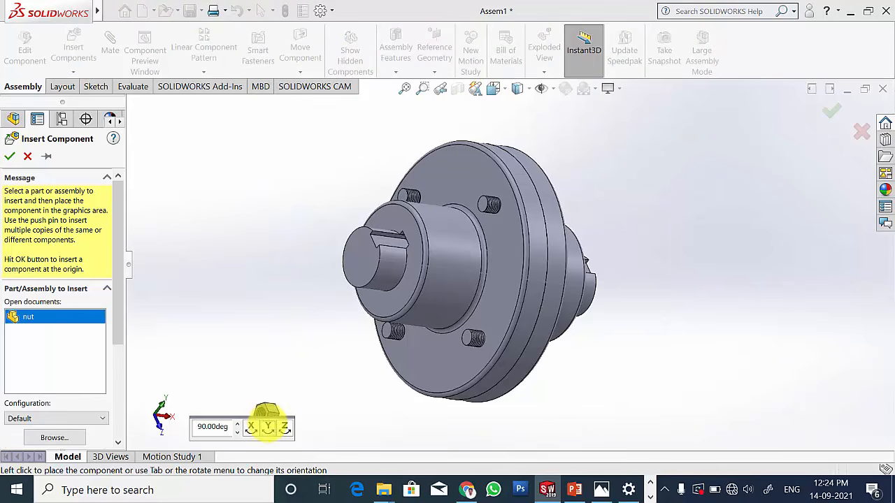
left_click(311, 193)
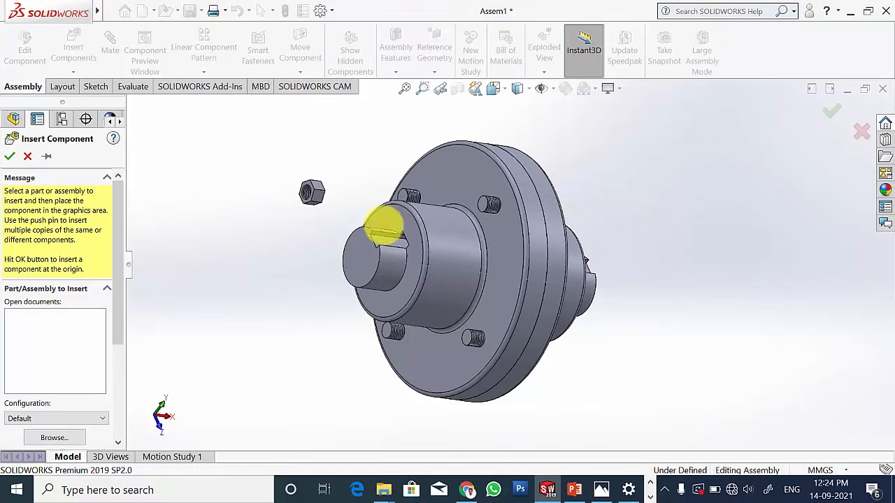
Mate the nut's Top and Right planes coincident with the matching planes of the original bolt.
middle_click_drag(399, 199, 407, 278)
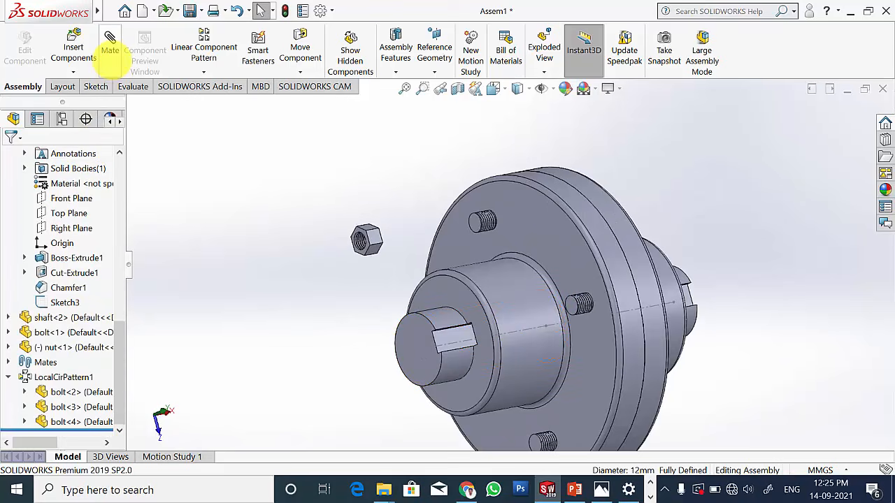
left_click(110, 47)
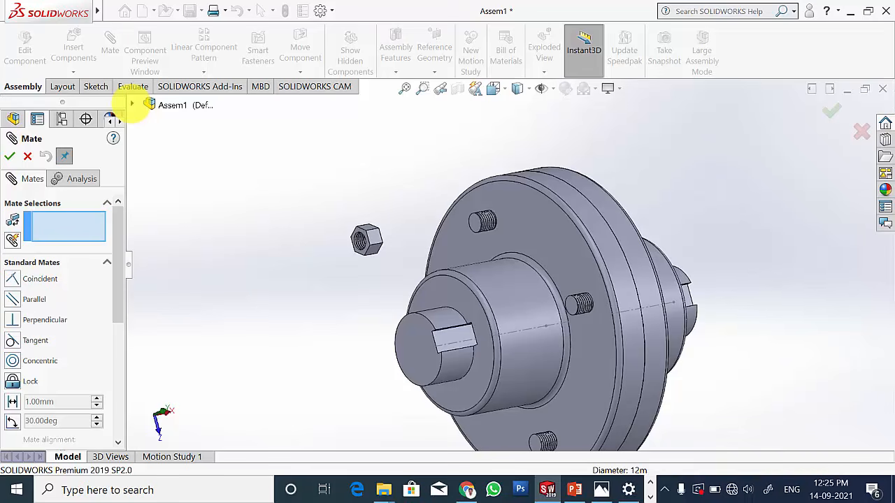
left_click(132, 103)
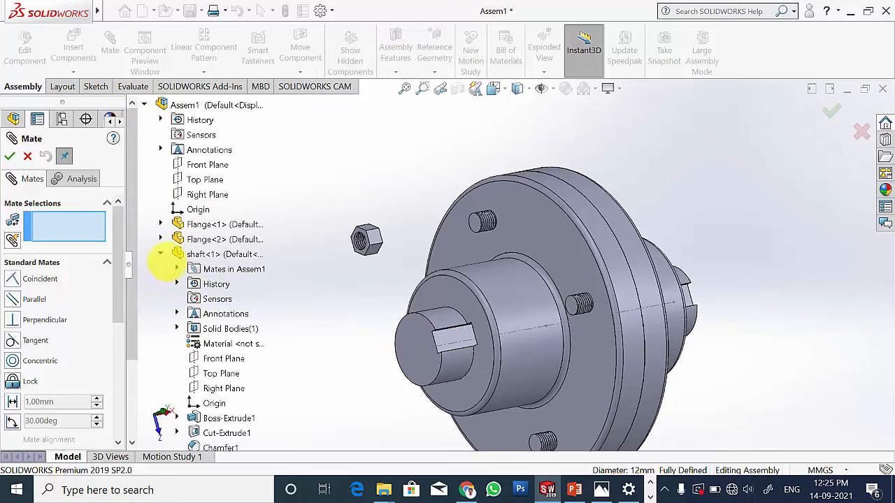
left_click(160, 253)
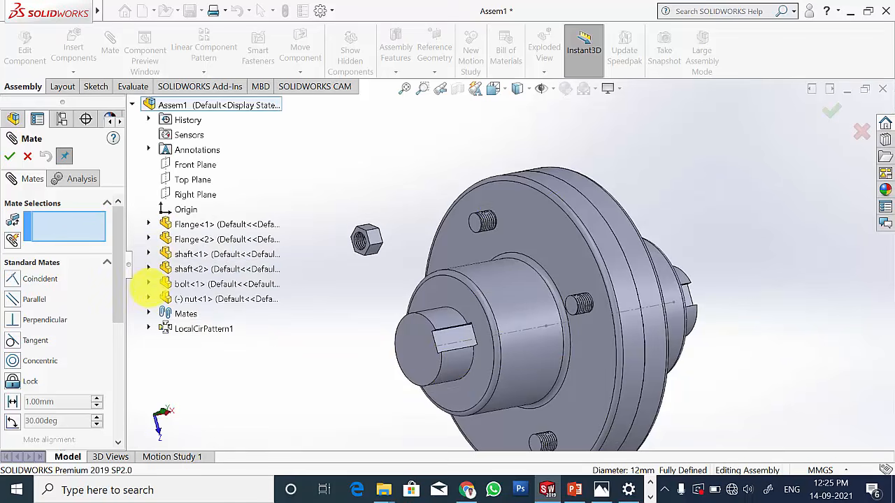
left_click(149, 283)
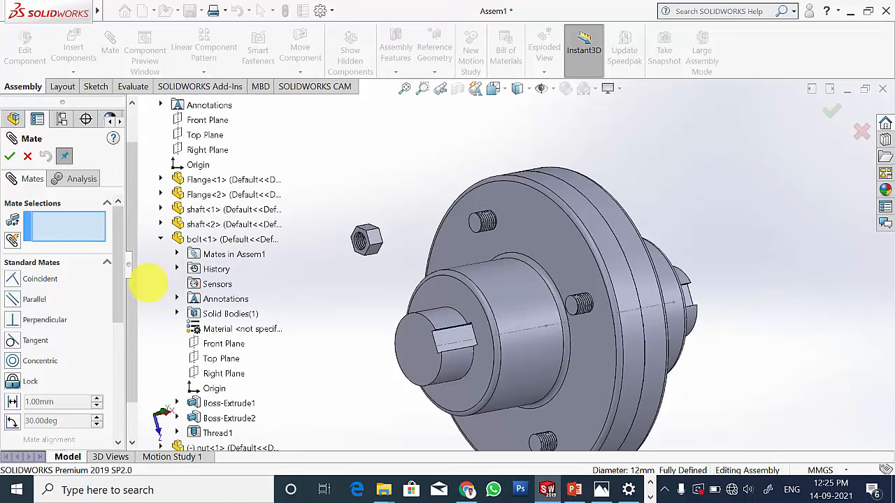
scroll(200, 280, "down", 2)
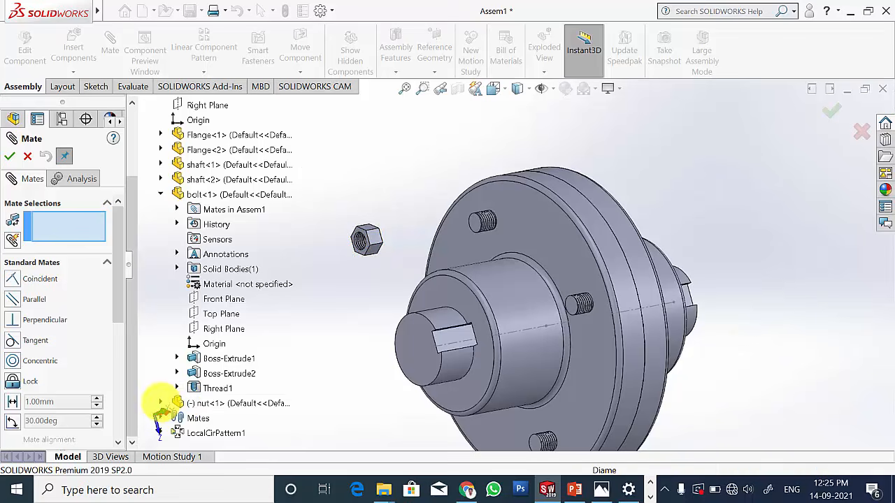
left_click(160, 404)
scroll(257, 327, "up", 1)
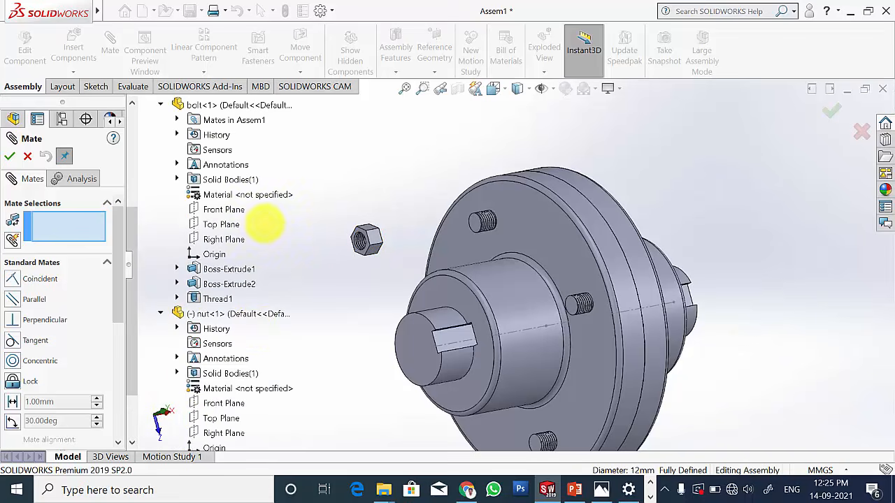
left_click(222, 223)
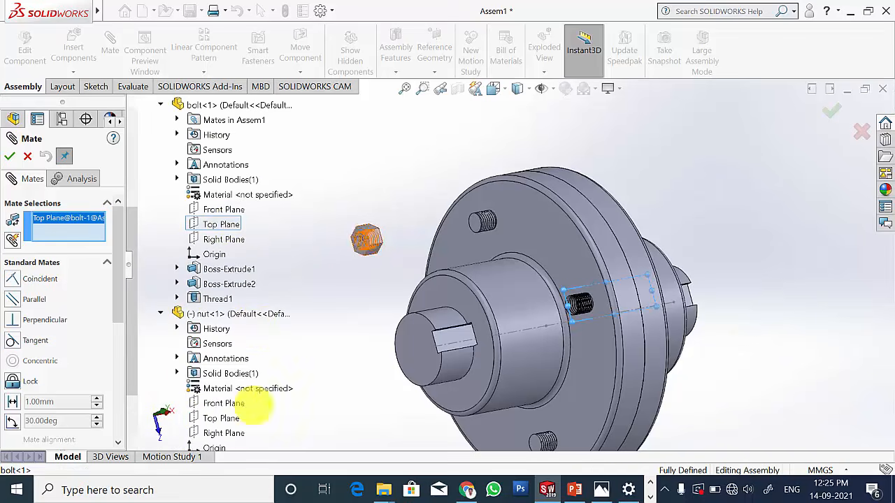
left_click(222, 418)
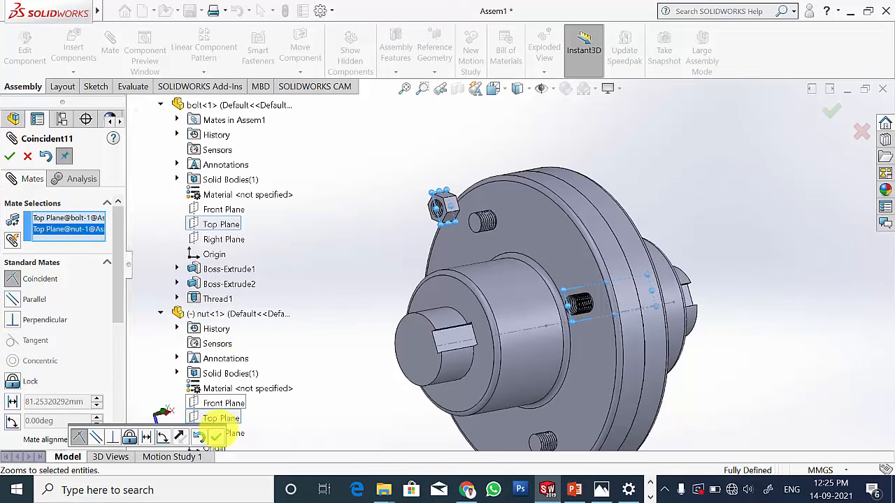
left_click(215, 436)
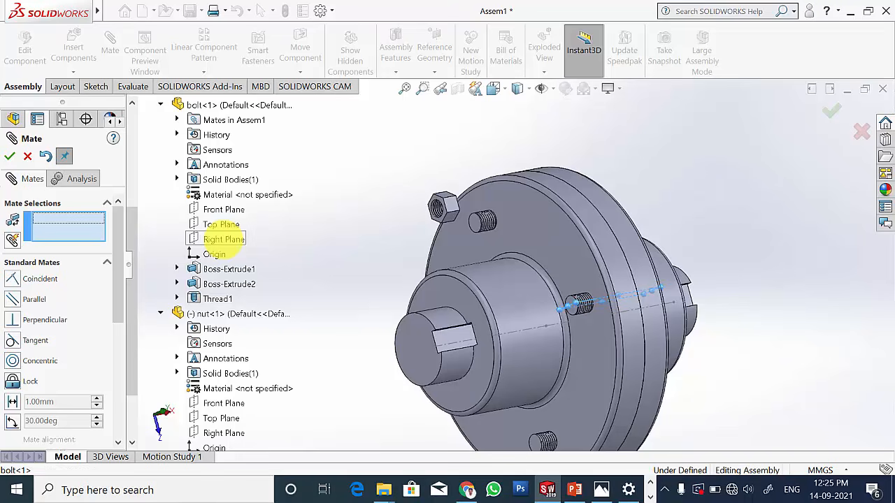
left_click(223, 434)
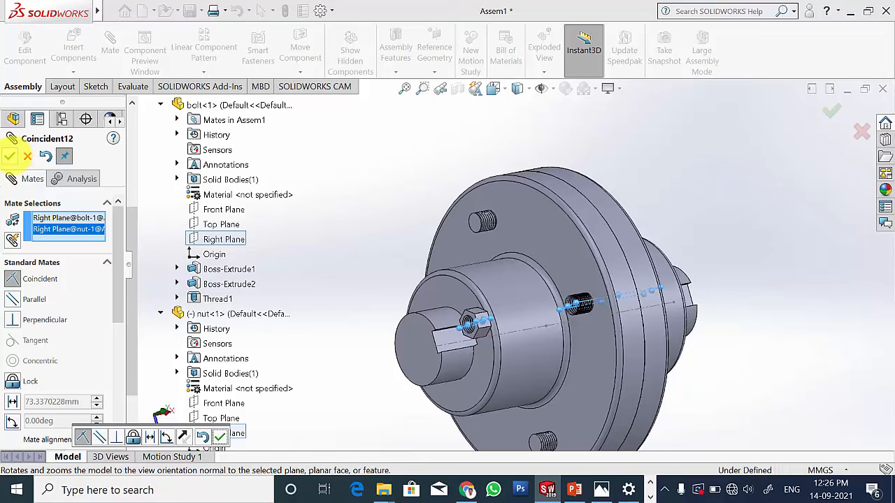
left_click(9, 155)
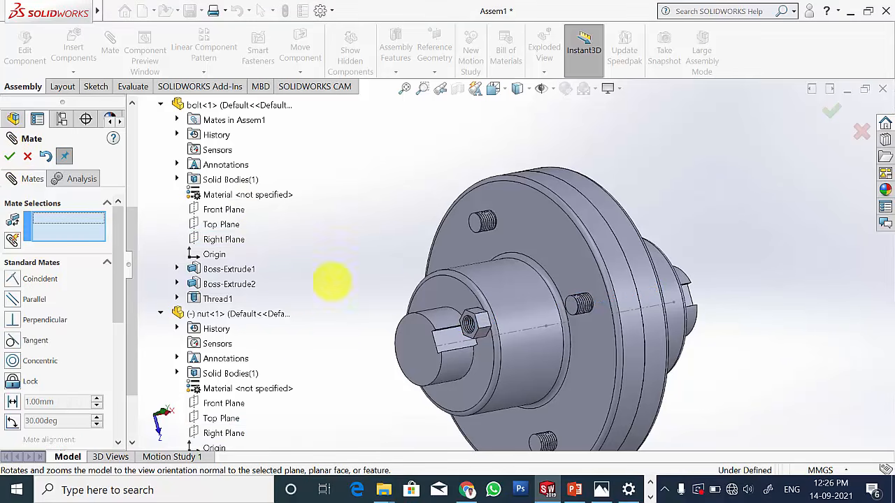
Mate the nut's inner end face coincident with the first flange's outer face.
middle_click_drag(332, 282, 609, 280)
left_click(651, 303)
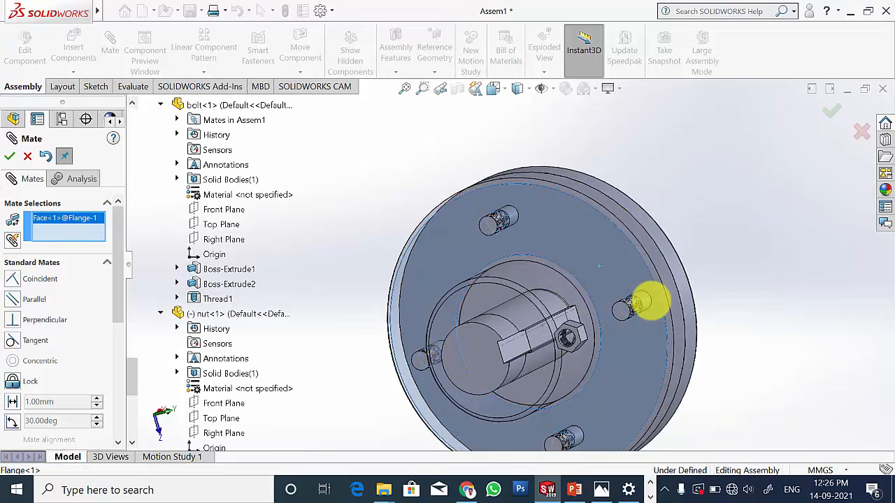
middle_click_drag(651, 302, 585, 346)
scroll(555, 327, "down", 3)
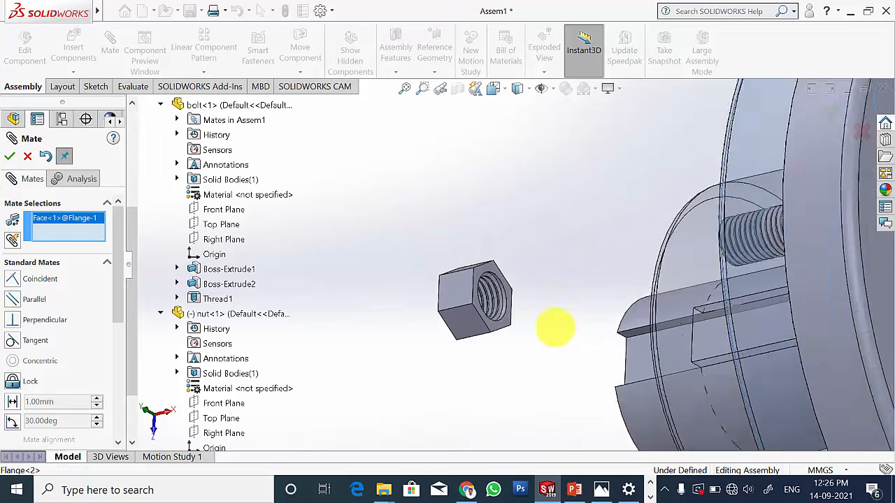
scroll(555, 327, "down", 2)
left_click(433, 209)
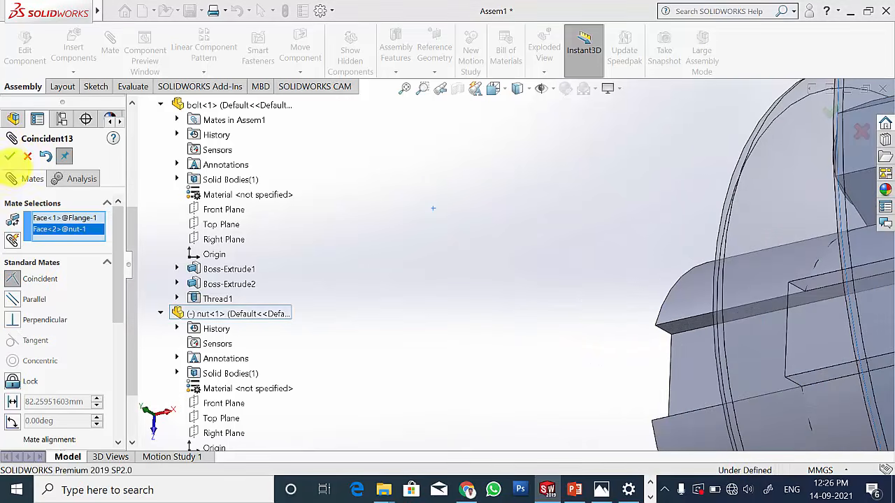
left_click(9, 156)
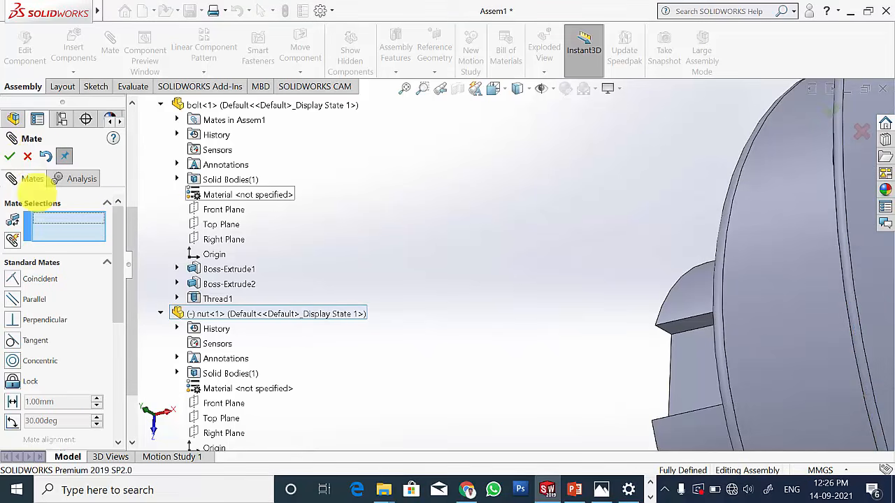
Circular-pattern the nut about the first flange's circular hub edge with a 90° angle and 4 instances.
key("Escape")
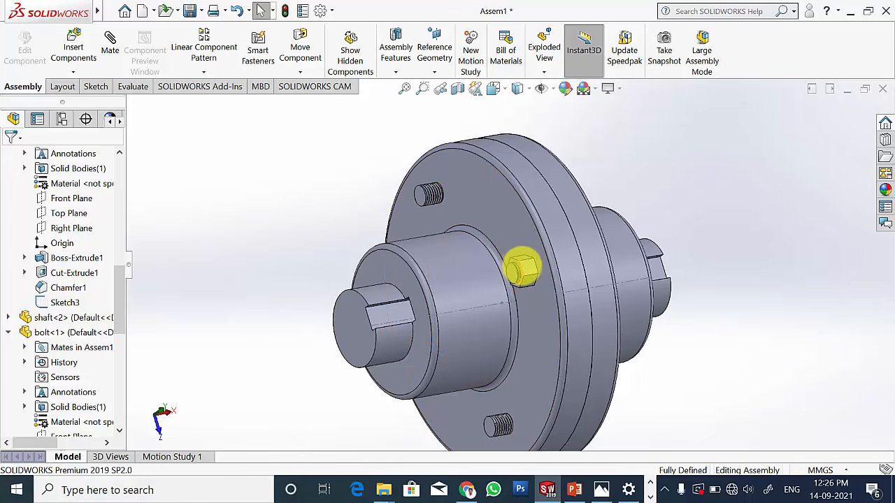
scroll(426, 186, "down", 3)
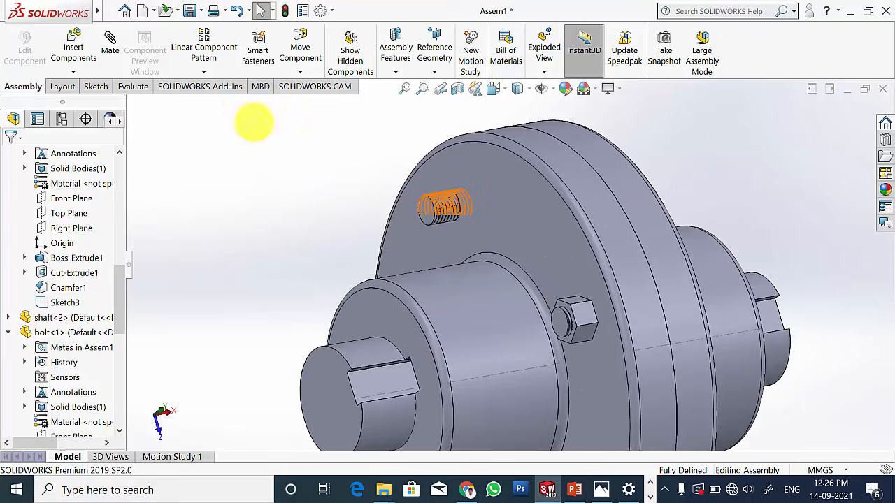
left_click(205, 71)
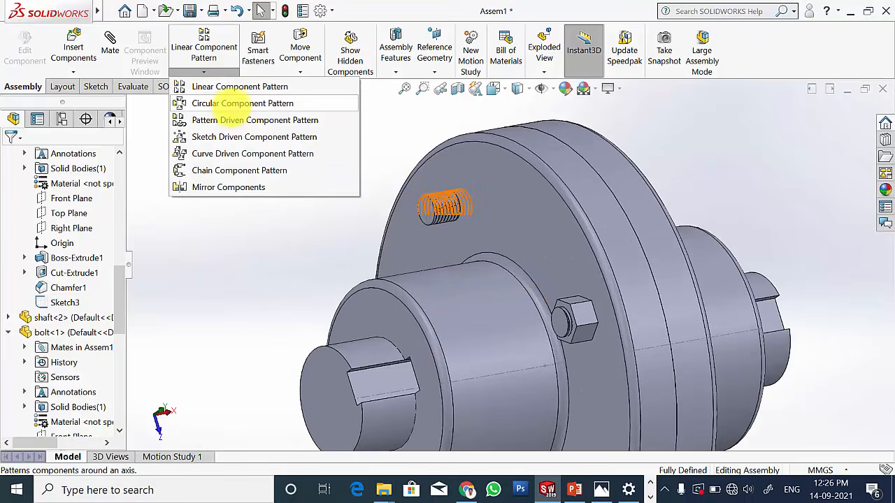
left_click(231, 104)
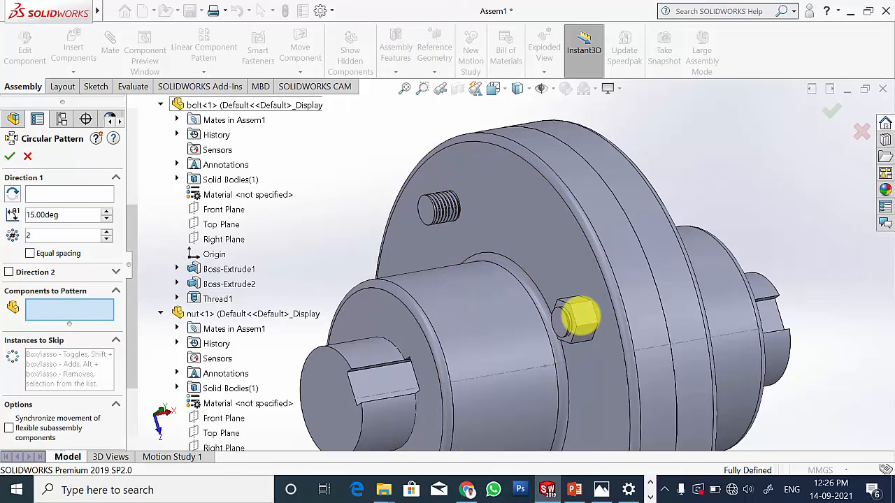
left_click(580, 316)
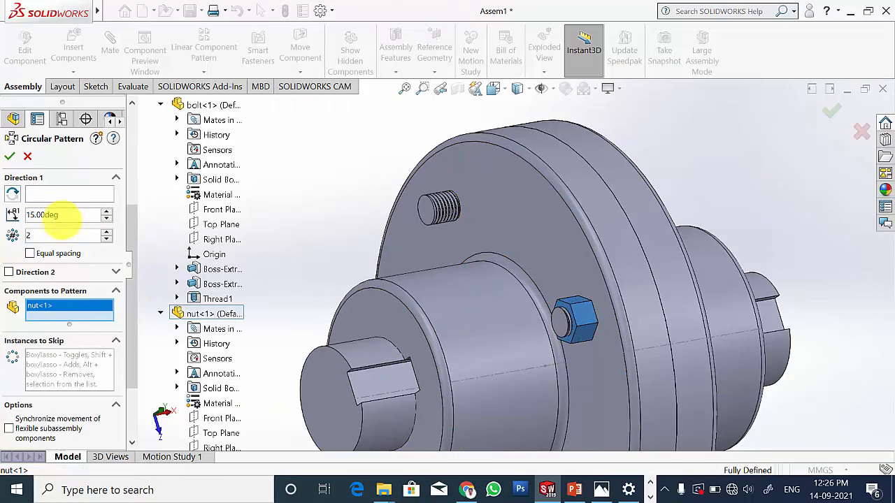
left_click(39, 194)
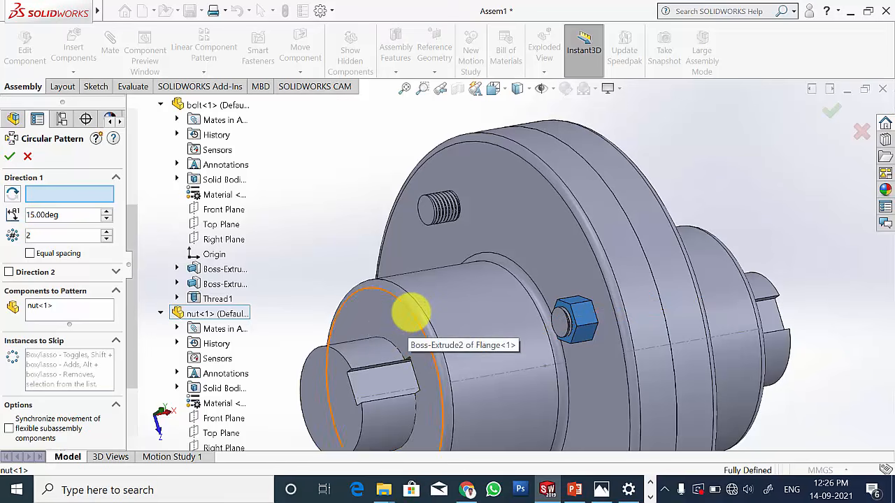
left_click(411, 313)
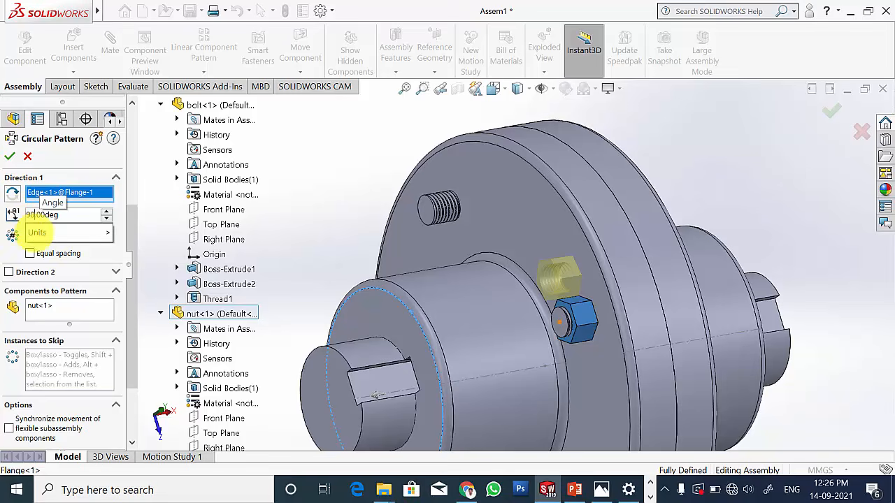
left_click(36, 233)
left_click(6, 243)
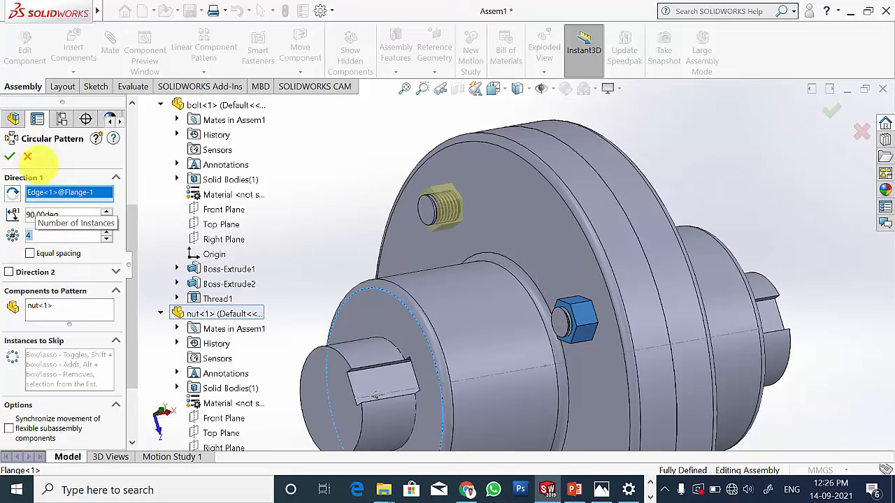
left_click(10, 156)
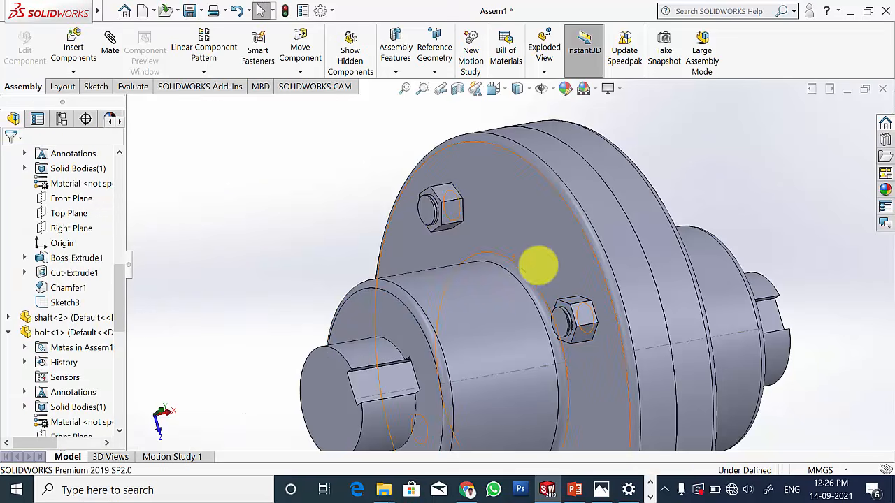
Insert the key part, rotate it 90° about the Y axis, and place it beside the first flange's shaft end.
scroll(652, 312, "up", 5)
mouse_move(605, 349)
middle_mouse_down()
mouse_move(567, 344)
mouse_move(581, 344)
mouse_move(591, 314)
mouse_move(618, 353)
middle_mouse_up()
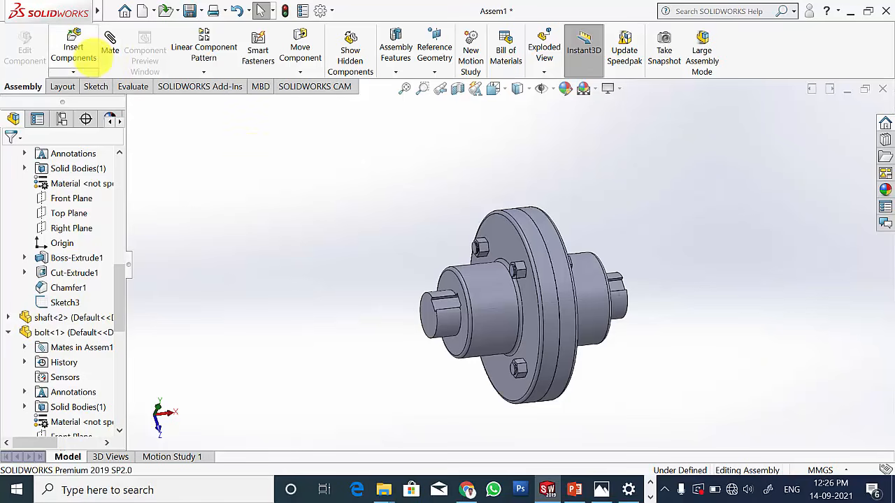
left_click(74, 48)
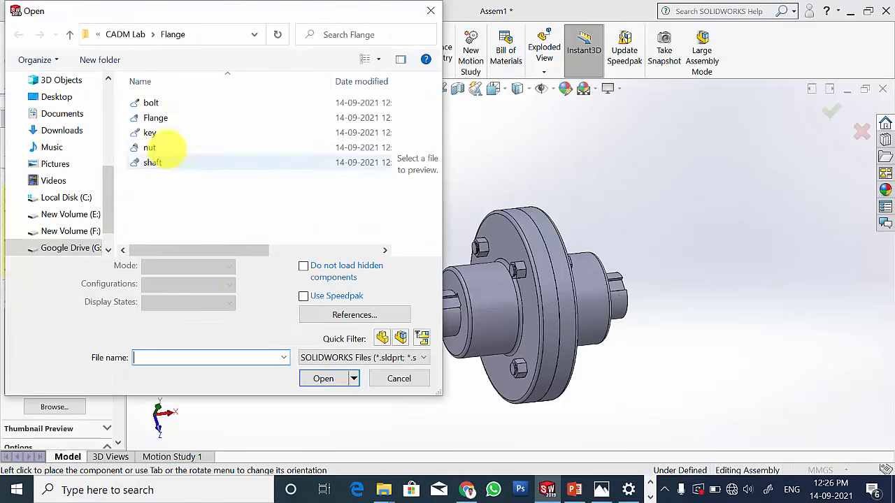
left_click(149, 132)
left_click(325, 354)
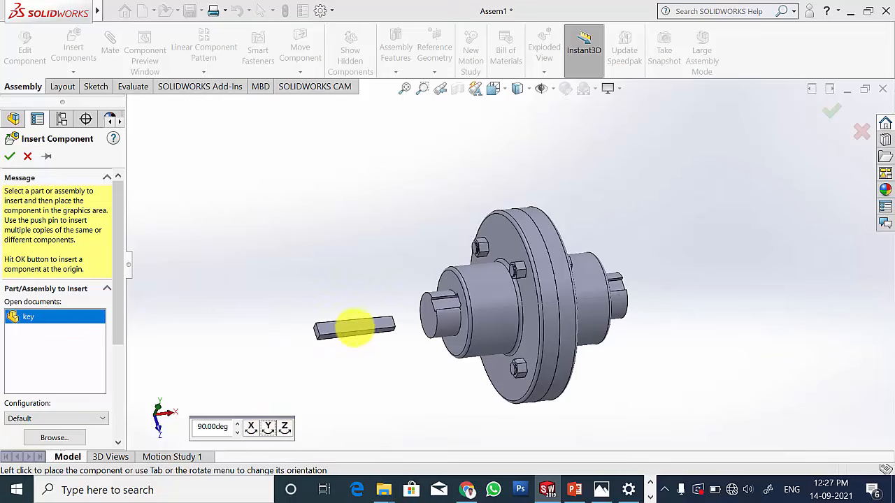
left_click(355, 327)
Mate the key's bottom face coincident with the floor of the first shaft's keyway.
middle_click_drag(399, 373, 421, 350)
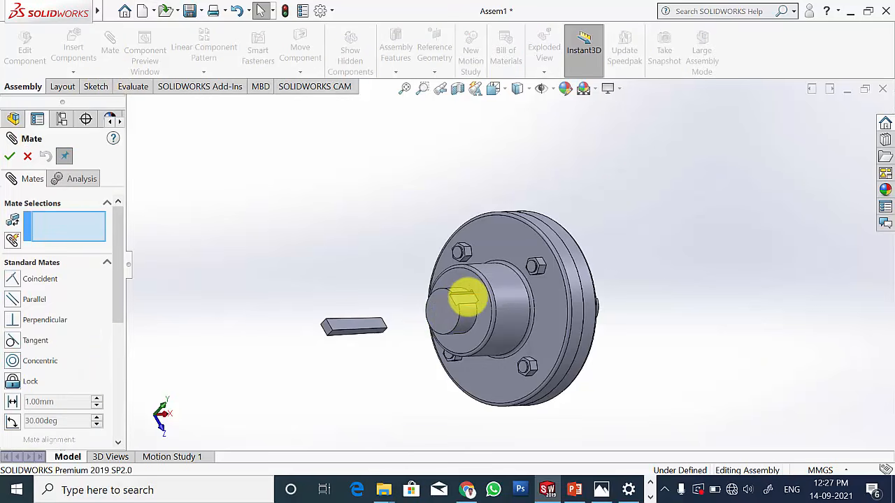
left_click(463, 300)
middle_click_drag(416, 370, 475, 318)
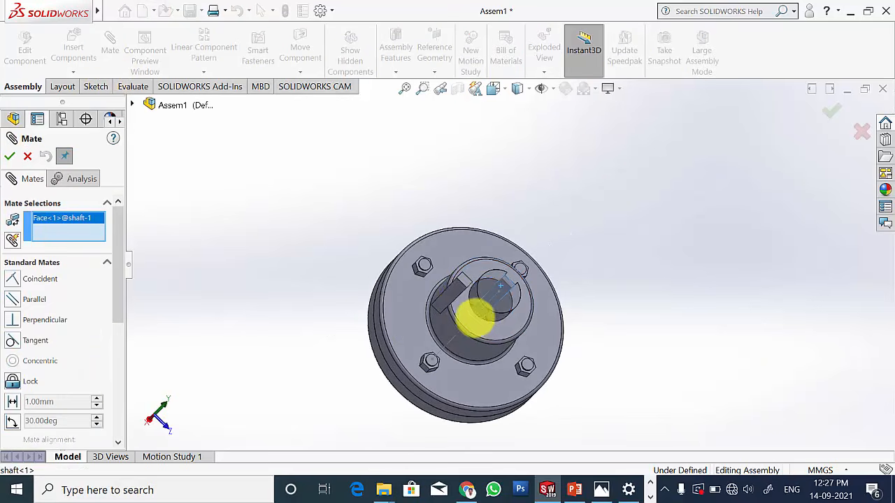
left_click(453, 286)
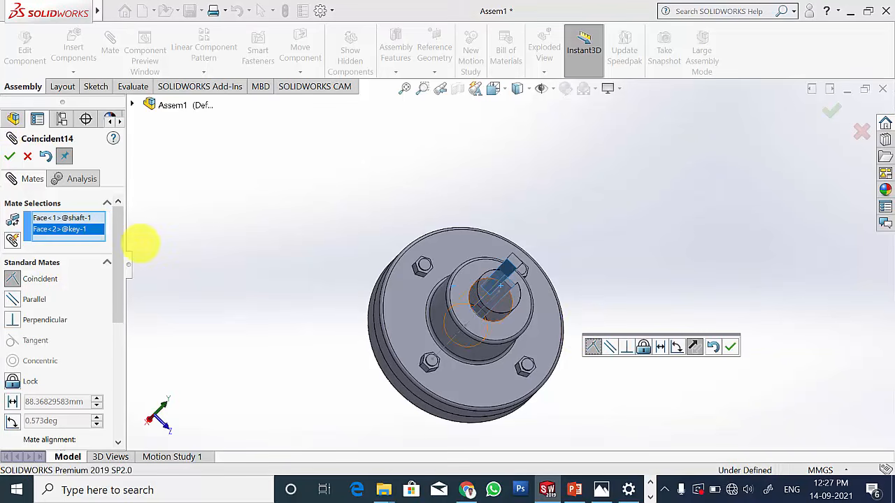
left_click(10, 157)
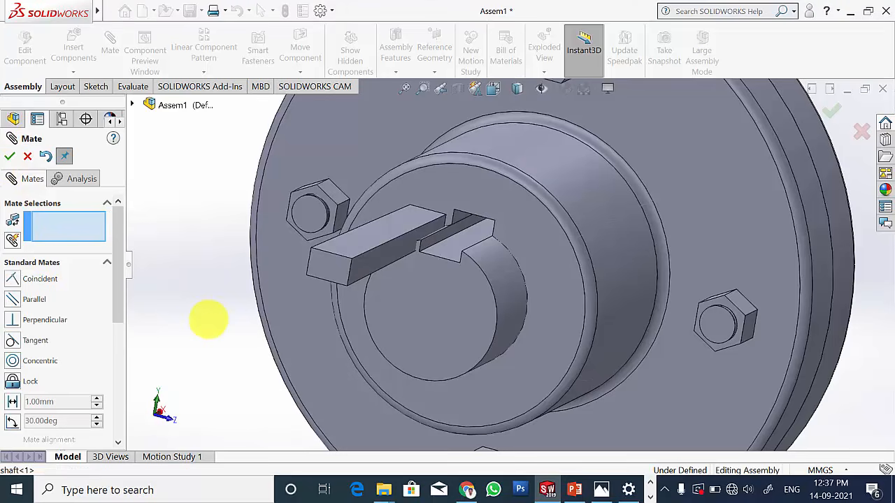
Mate the key's top face coincident with the upper edge of the first flange's keyway.
middle_click_drag(393, 249, 460, 247)
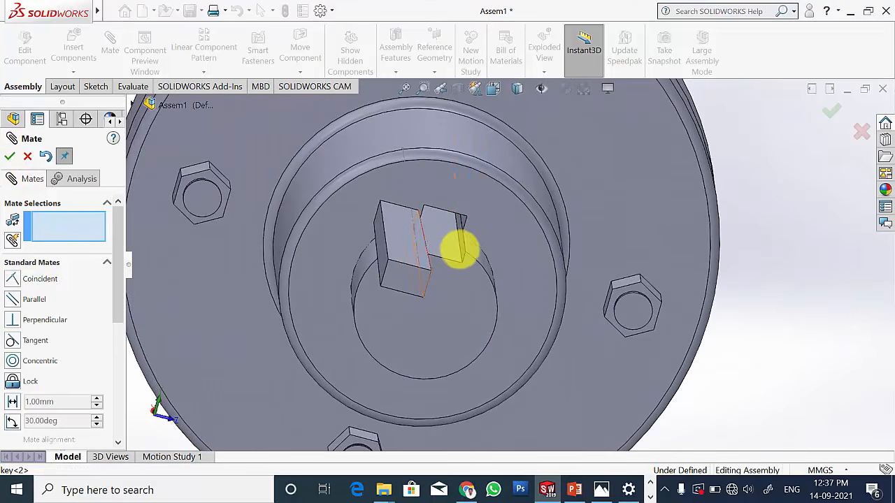
middle_click_drag(458, 285, 415, 262)
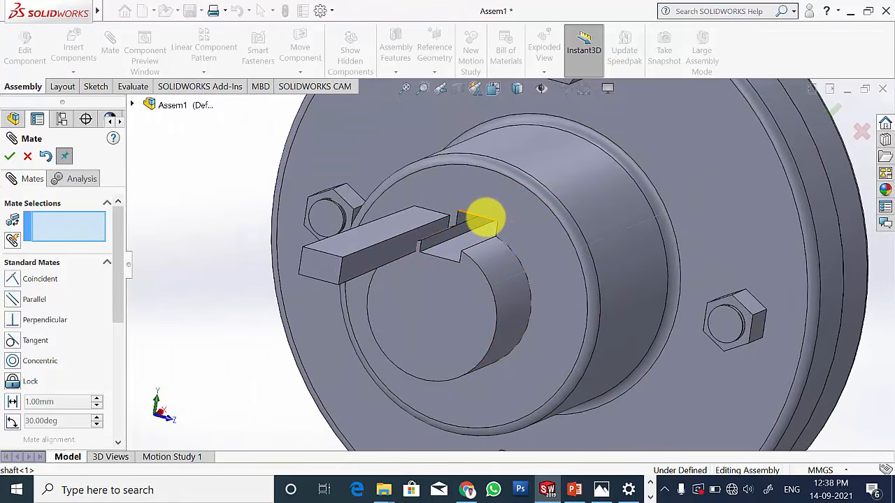
left_click(487, 219)
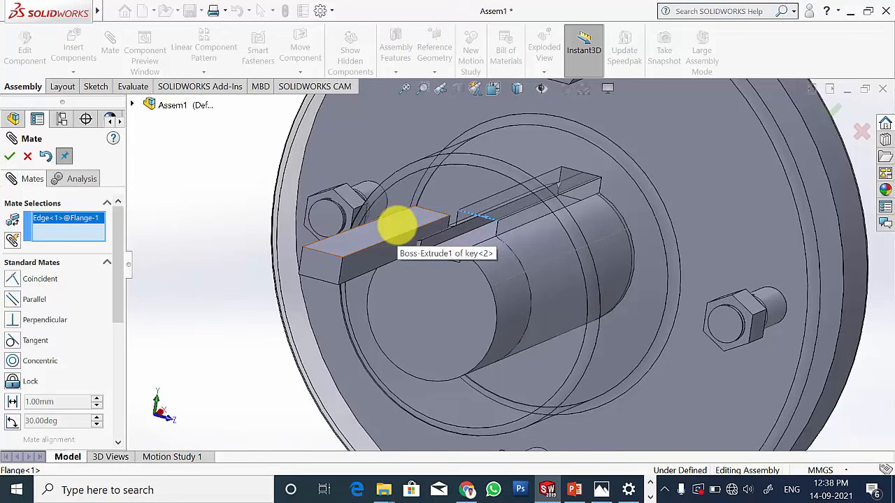
left_click(397, 225)
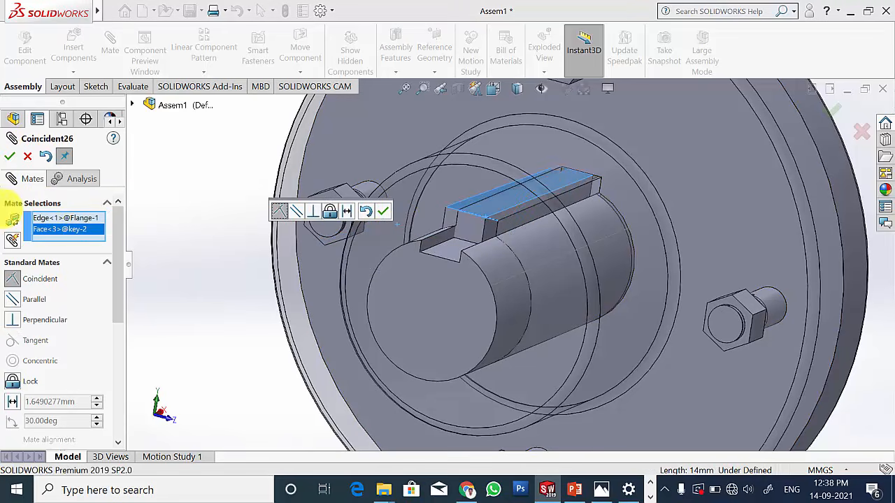
left_click(10, 157)
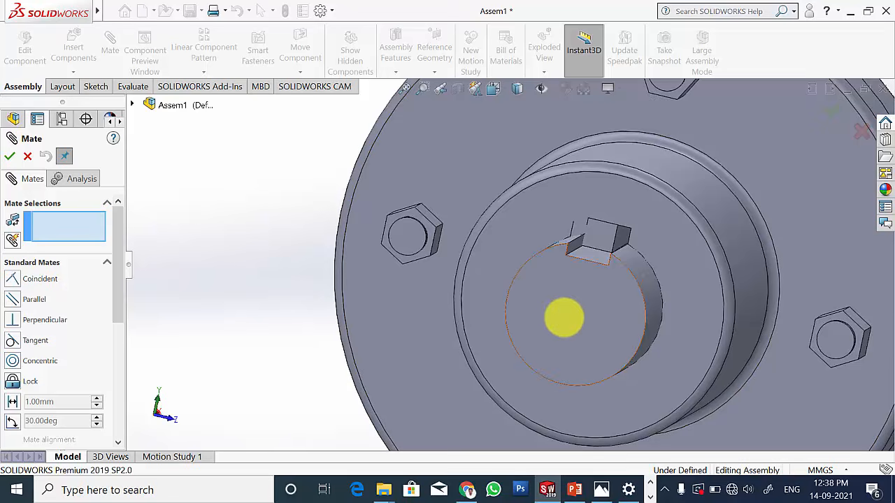
Mate the key's side face coincident with the side edge of the first flange's keyway and finish mating.
middle_click_drag(564, 317, 587, 300)
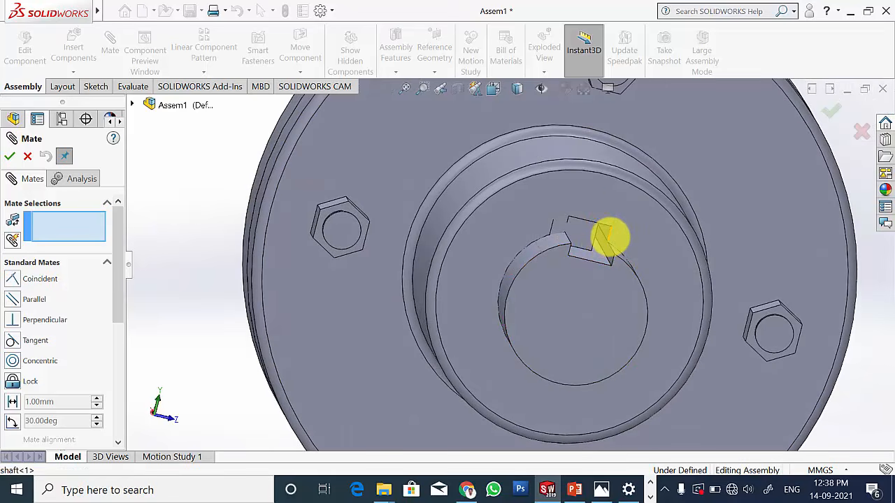
left_click(610, 238)
mouse_move(610, 238)
middle_mouse_down()
mouse_move(625, 277)
mouse_move(603, 262)
mouse_move(624, 241)
middle_mouse_up()
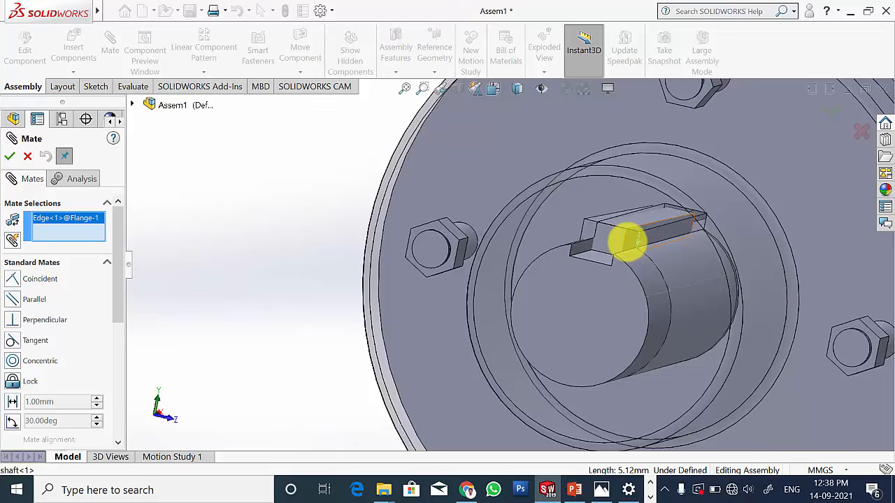
left_click(627, 240)
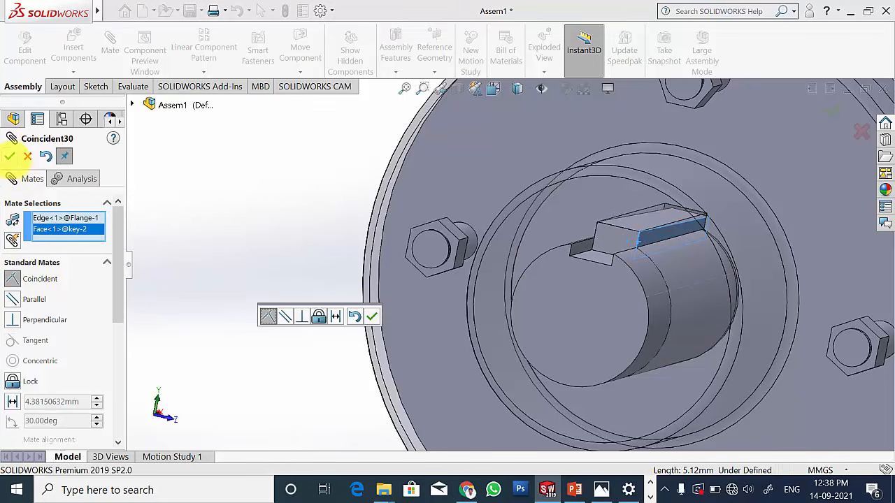
left_click(9, 156)
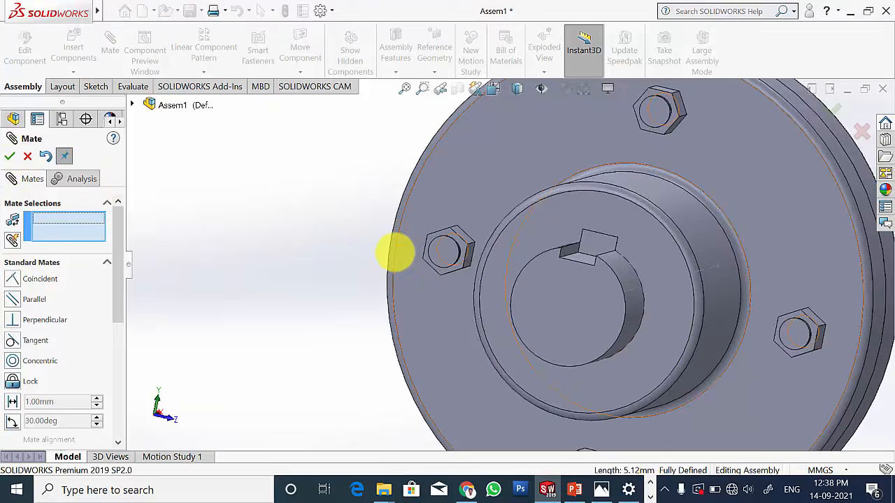
scroll(508, 264, "up", 5)
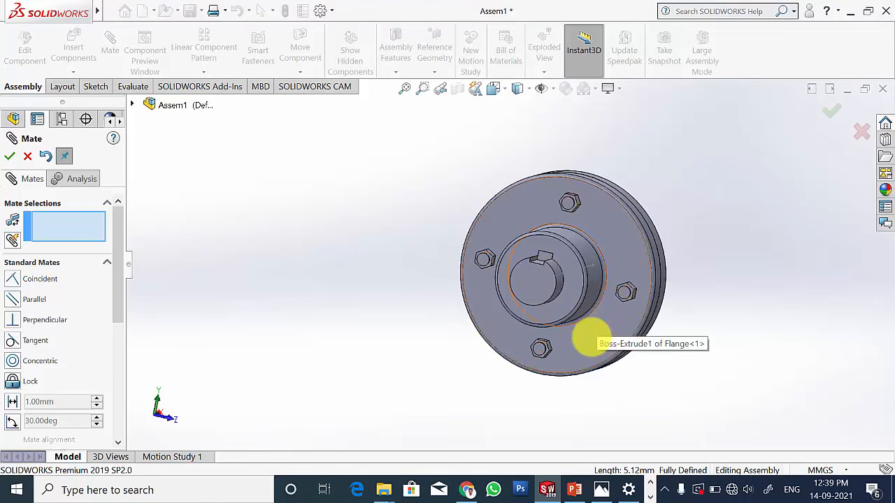
left_click(9, 156)
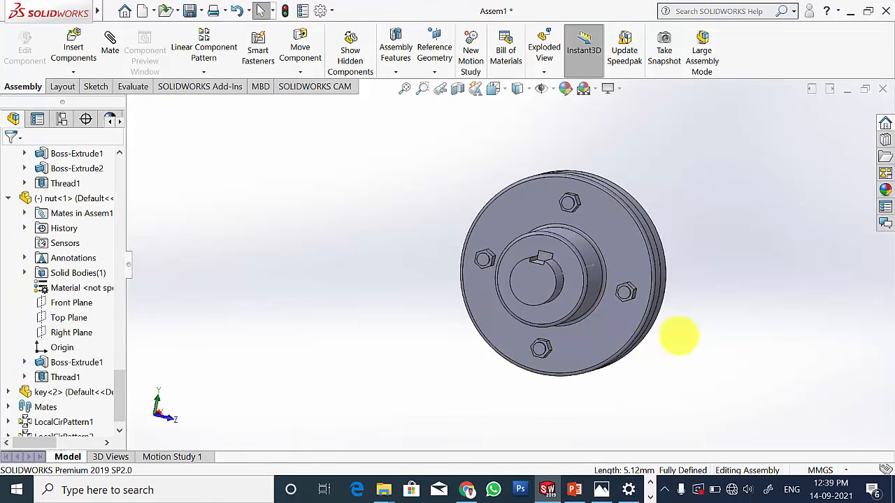
Insert another key, rotate it 90° about the Y axis, and place it beside the second flange's shaft end.
middle_click_drag(679, 336, 617, 359)
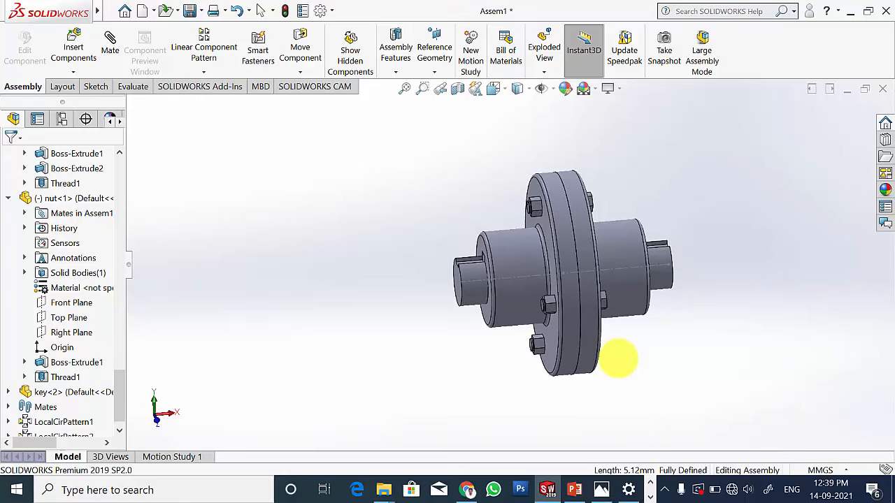
middle_click_drag(685, 363, 613, 373)
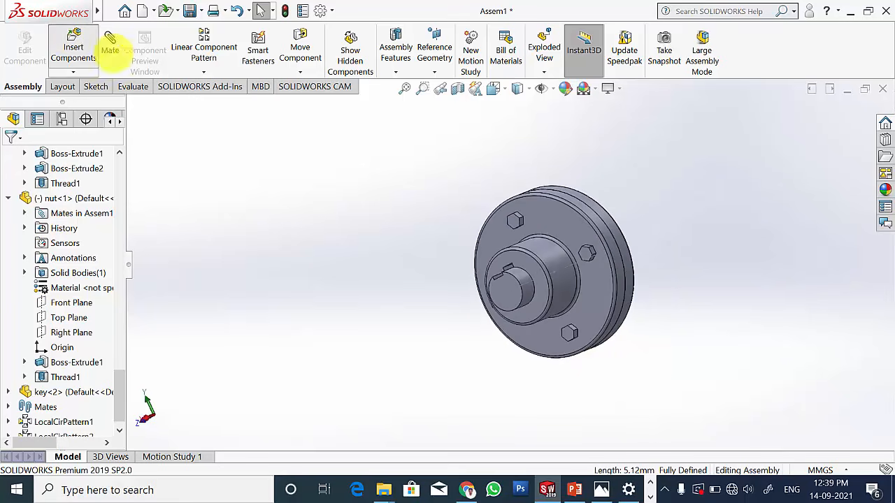
left_click(73, 46)
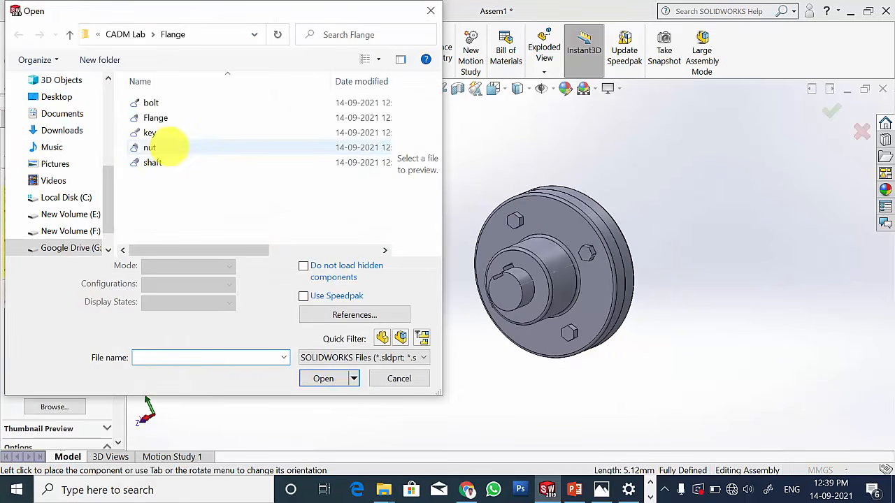
left_click(168, 133)
left_click(324, 354)
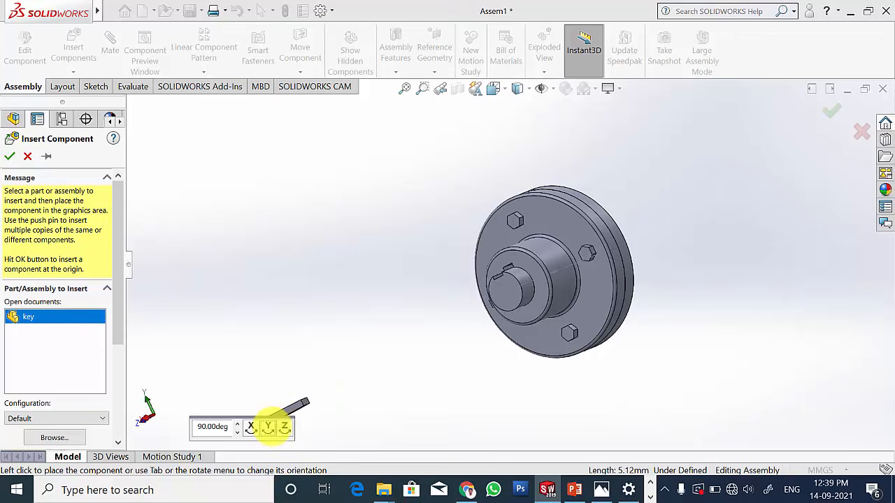
left_click(419, 336)
Mate the new key's bottom face coincident with the floor of the second shaft's keyway.
scroll(437, 315, "down", 3)
middle_click_drag(578, 338, 564, 342)
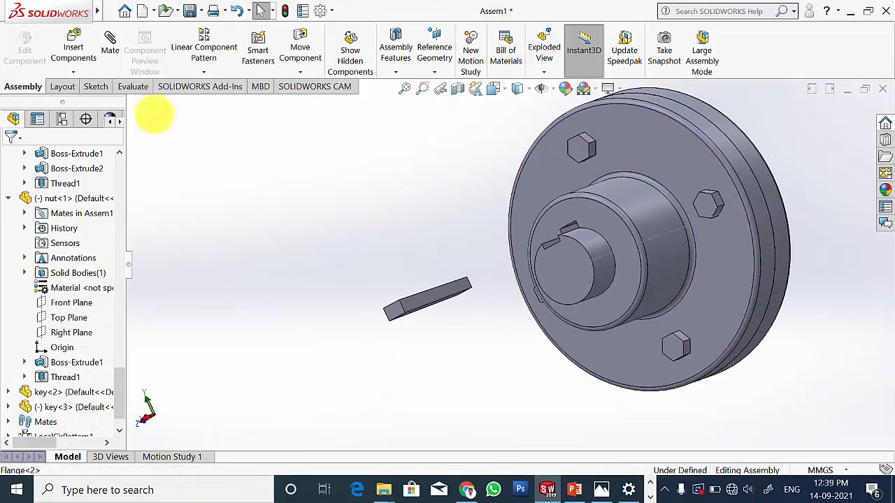
middle_click_drag(503, 369, 489, 335)
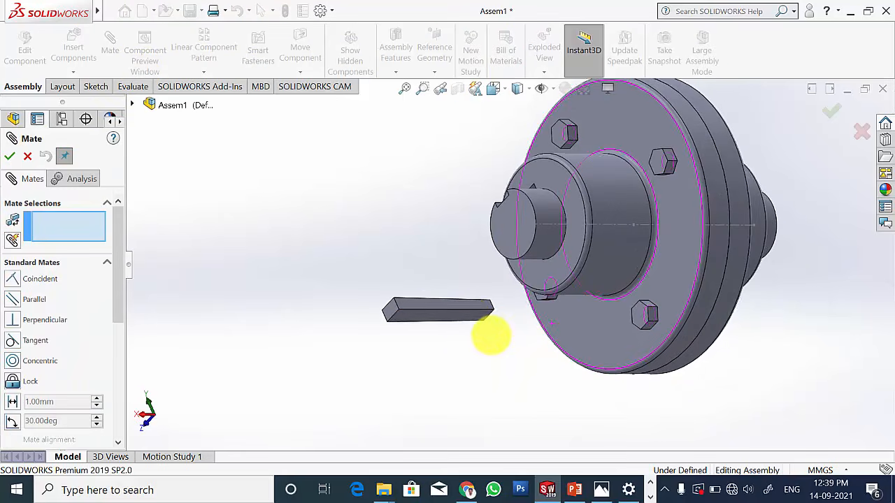
left_click(458, 313)
middle_click_drag(487, 285, 549, 310)
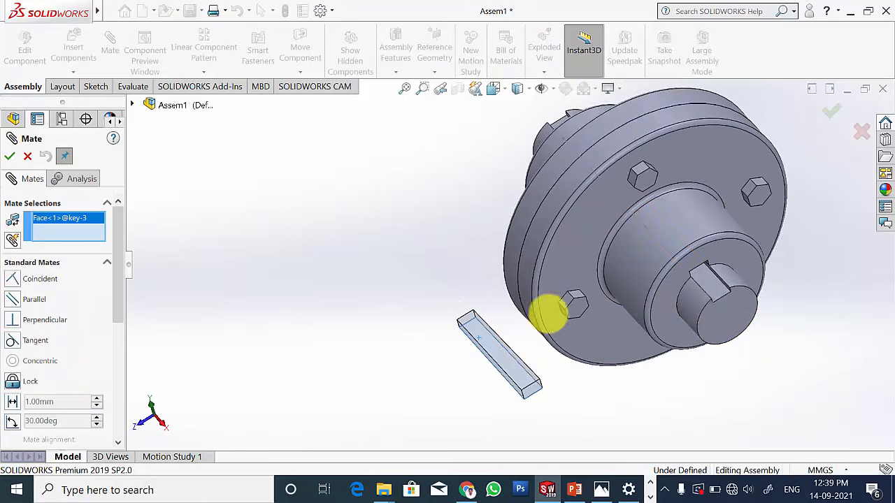
left_click(710, 281)
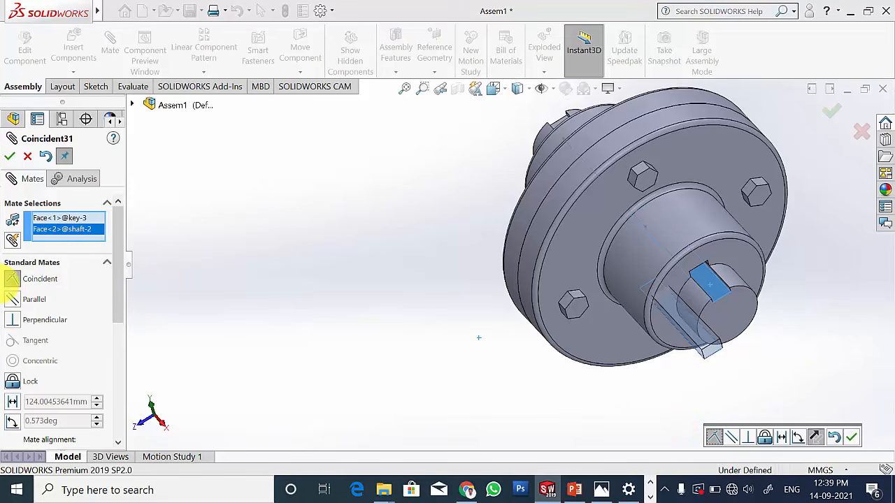
key("Return")
Mate the new key's top face coincident with the upper edge of the second flange's keyway.
middle_click_drag(571, 343, 527, 288)
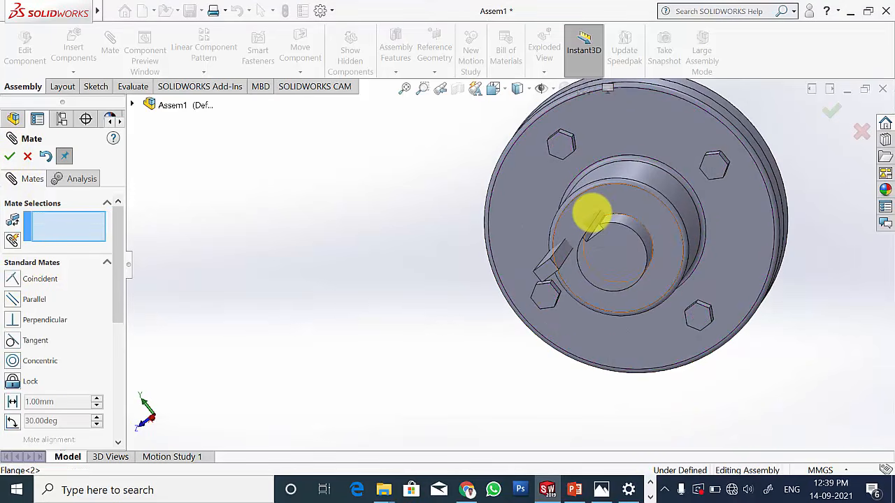
scroll(598, 219, "down", 5)
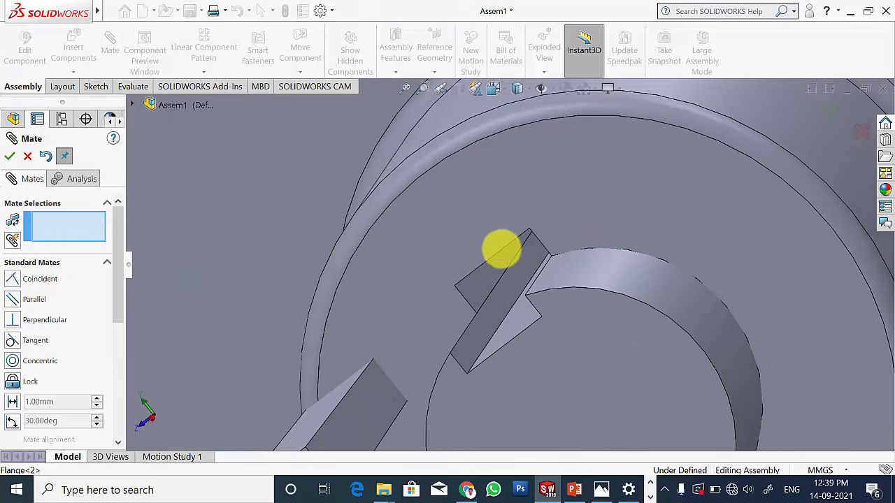
left_click(509, 242)
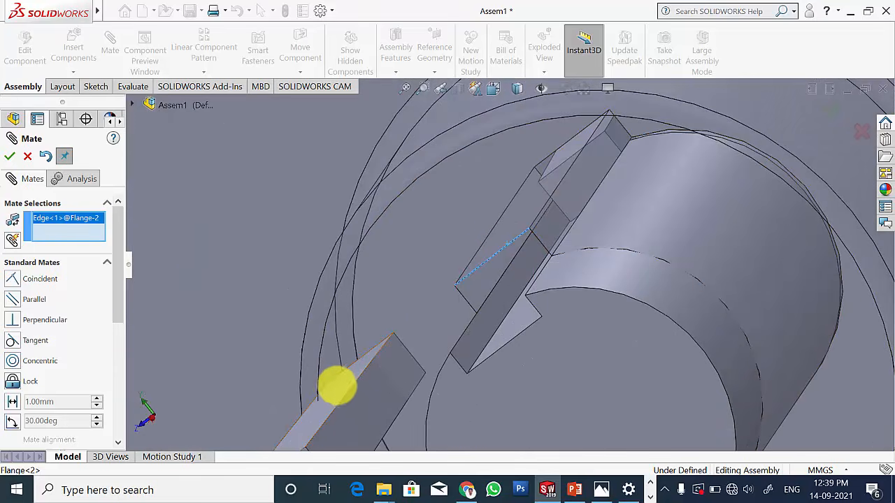
left_click(337, 394)
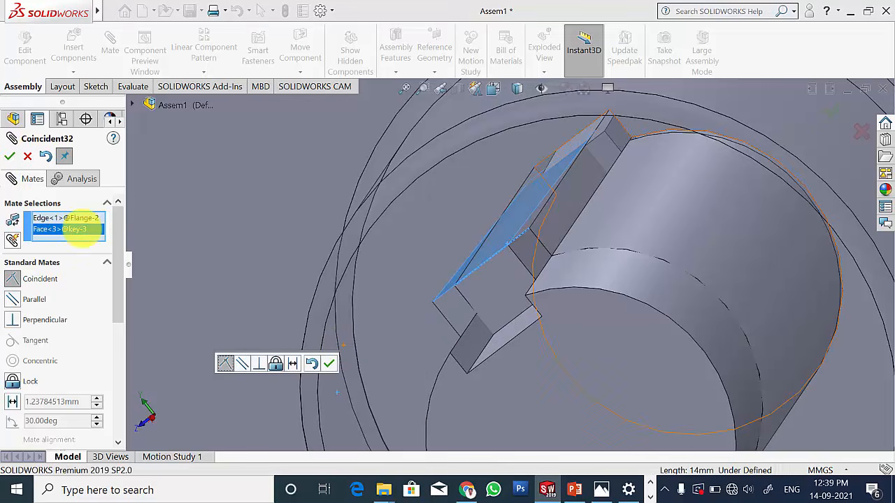
left_click(10, 157)
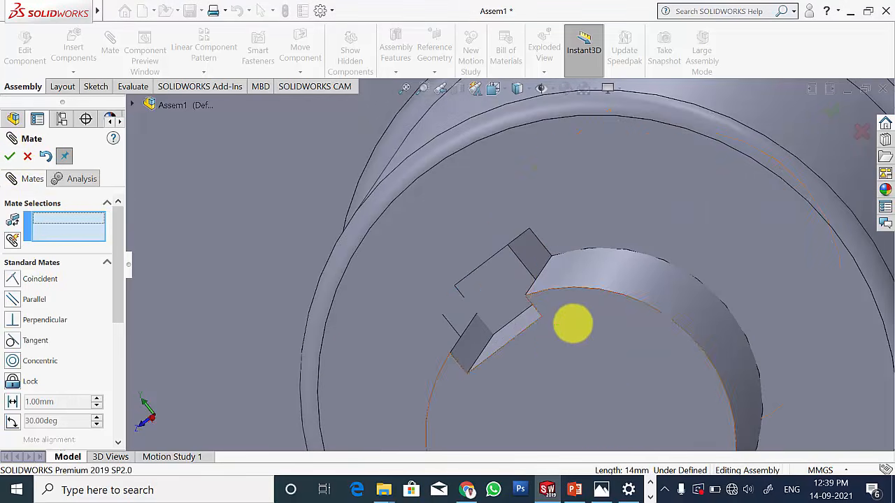
Mate the new key's side face coincident with the side edge of the second flange's keyway and finish mating.
middle_click_drag(600, 329, 603, 310)
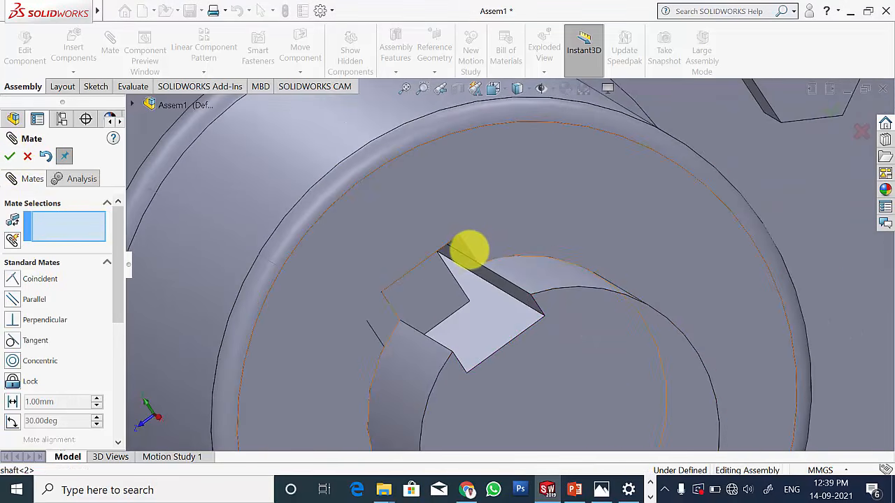
left_click(465, 244)
middle_click_drag(465, 245, 474, 278)
left_click(464, 260)
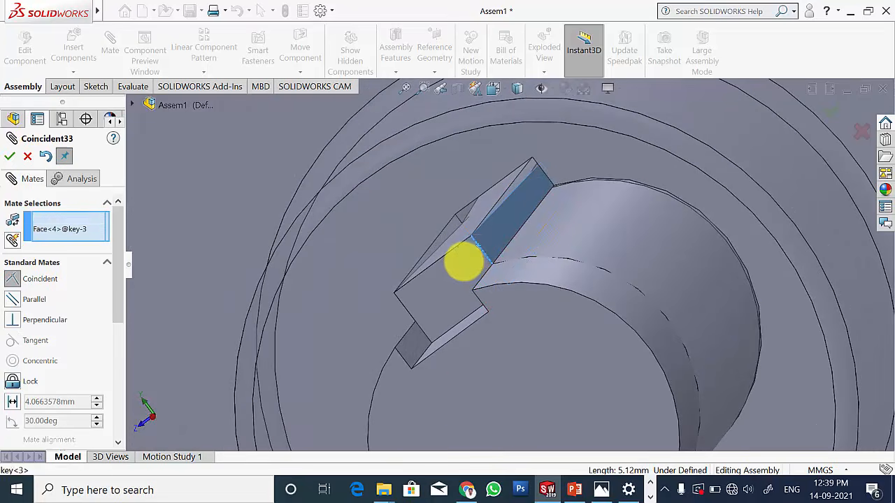
left_click(9, 155)
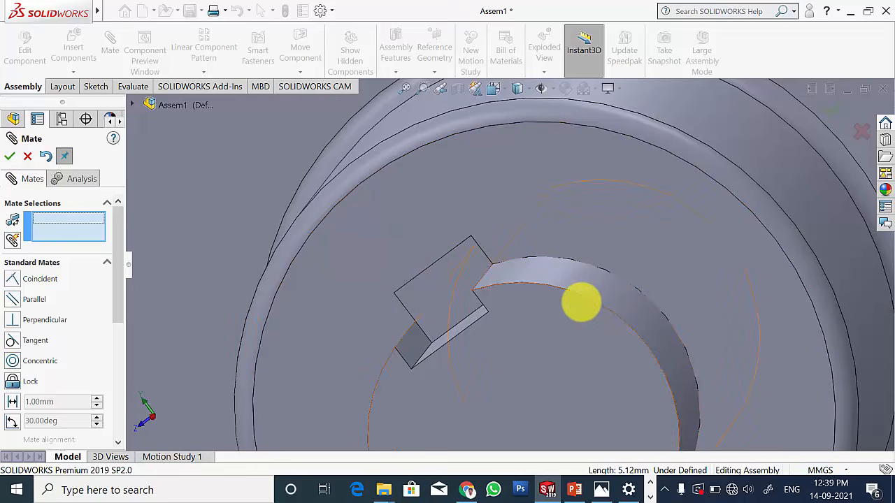
key("Escape")
scroll(580, 286, "up", 5)
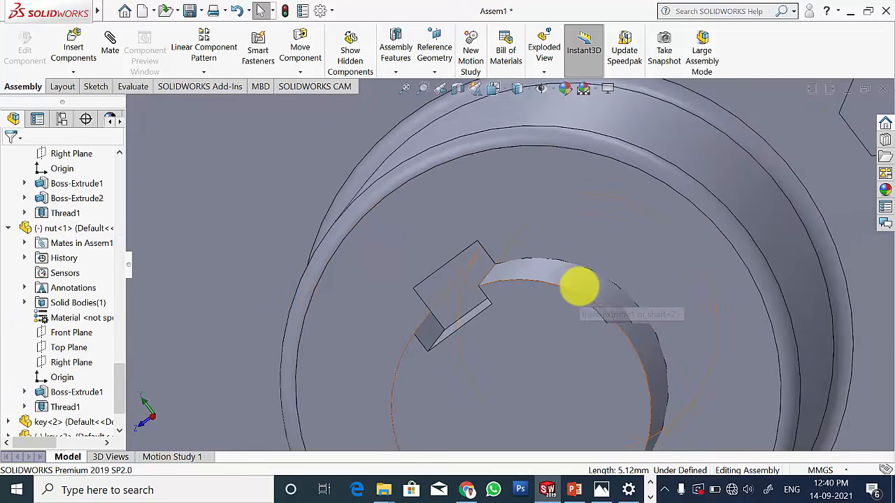
middle_click_drag(572, 285, 575, 393)
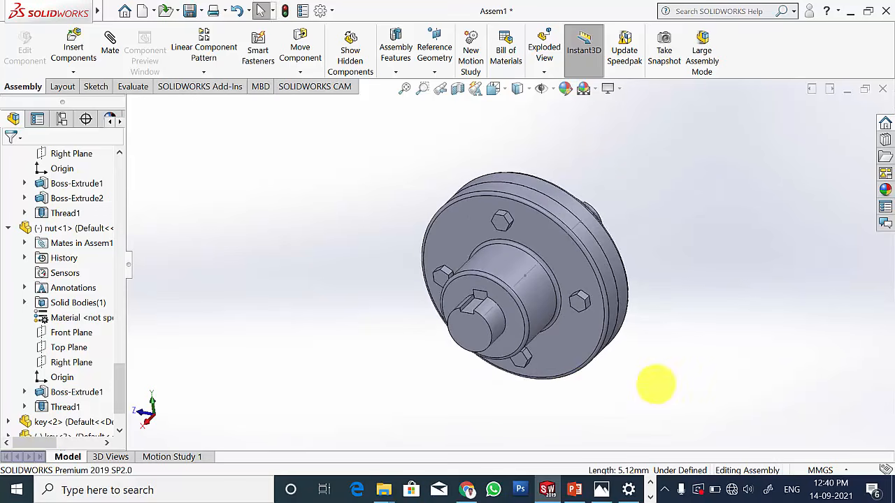
middle_click_drag(659, 380, 646, 365)
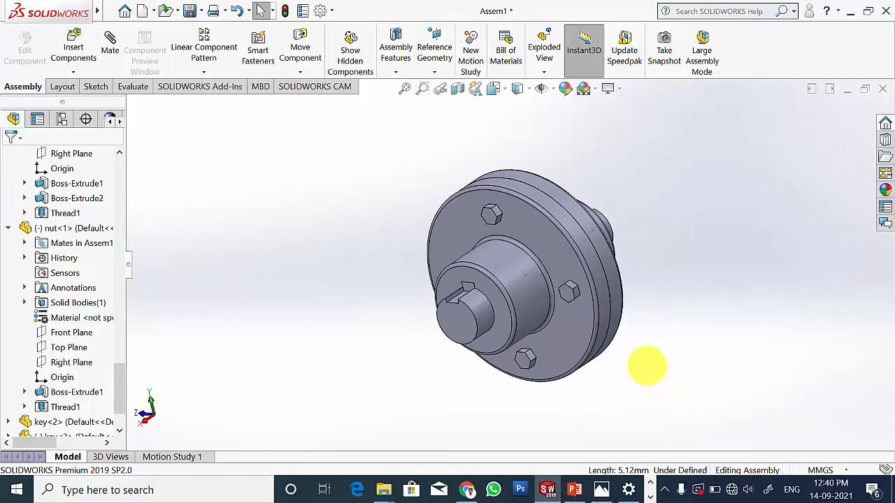